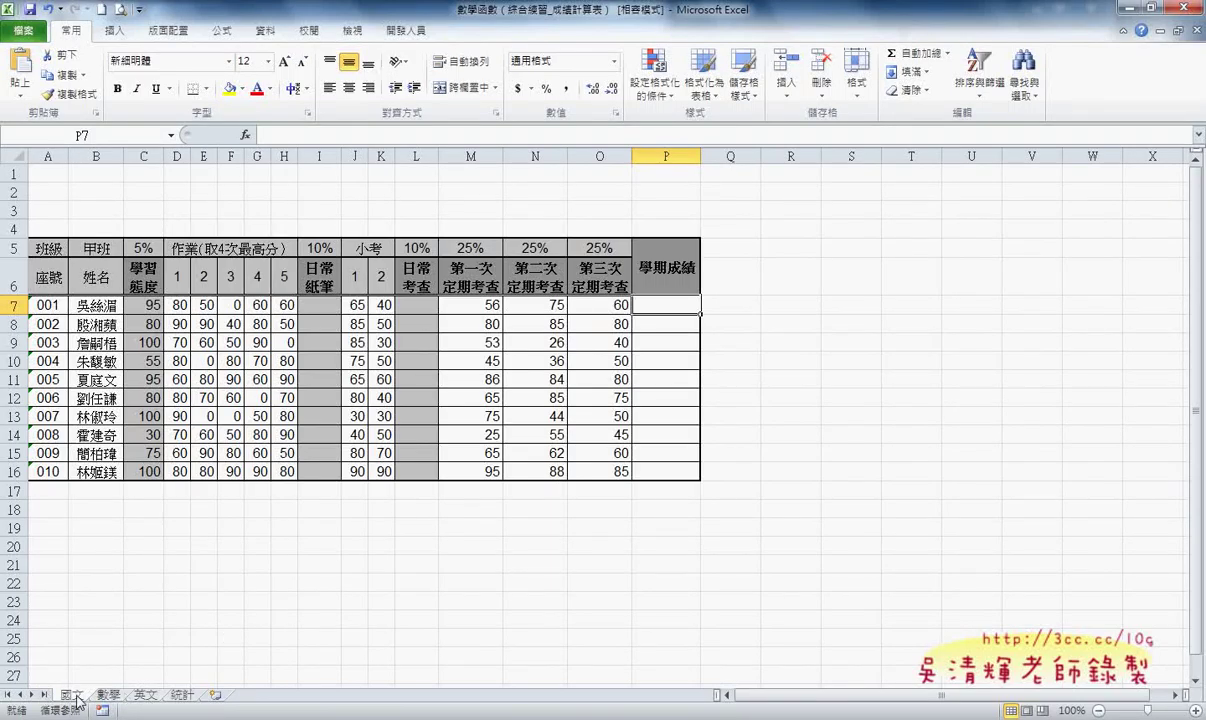
- Look over the 數學 and 英文 sheets, then group the 國文, 數學 and 英文 sheets
{"action": "left_click", "coordinate": [108, 695]}
{"action": "left_click", "coordinate": [72, 695]}
{"action": "left_click", "coordinate": [145, 695]}
{"action": "left_click", "coordinate": [72, 695]}
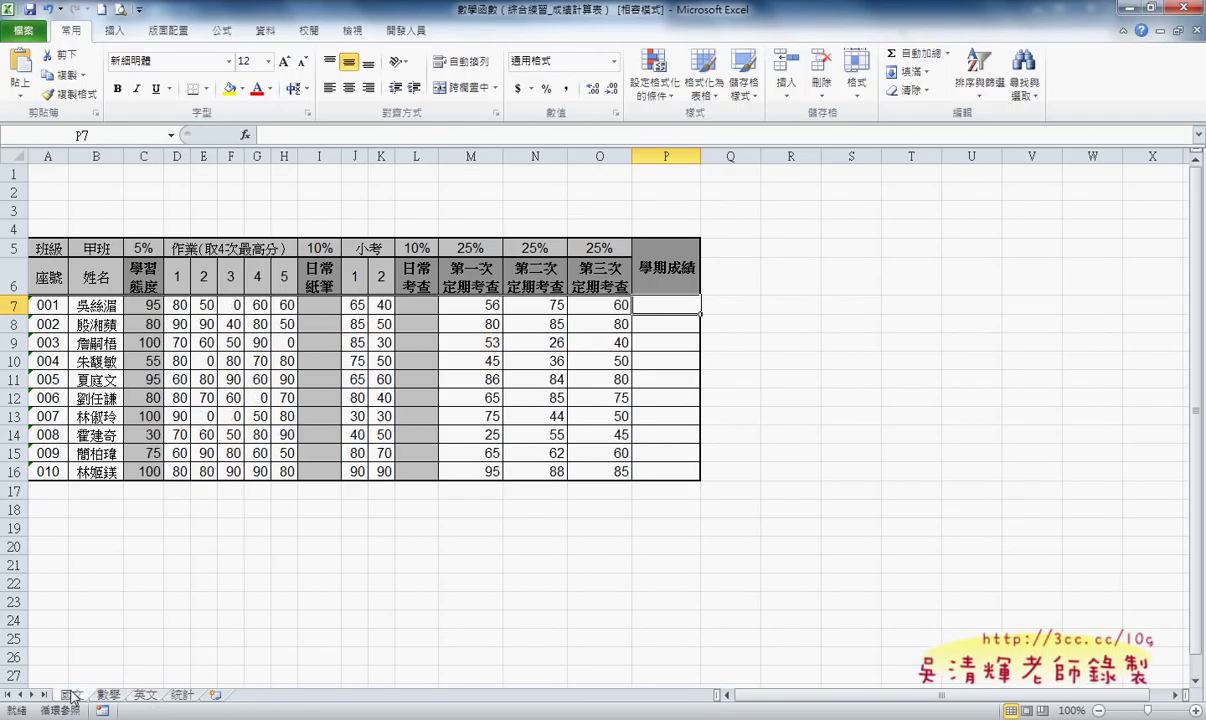
{"action": "left_click", "coordinate": [140, 697], "text": "shift"}
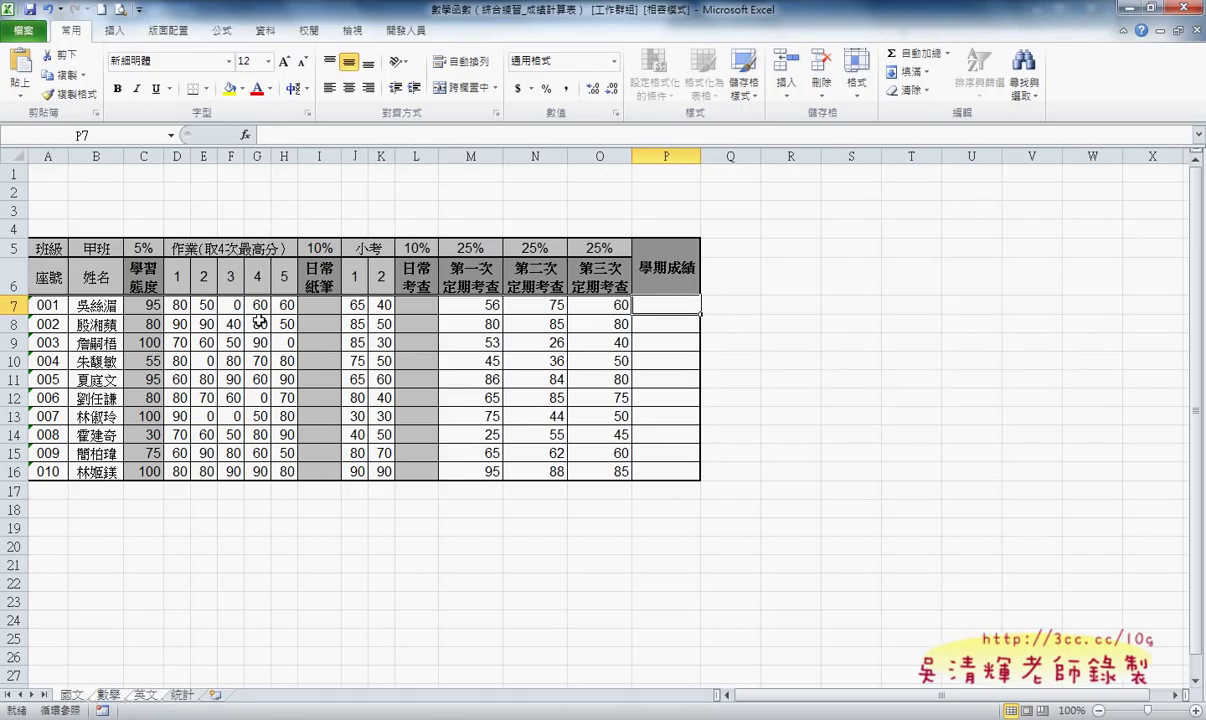
- Begin I7's formula as =SUM(D7:H7)- using AutoSum with the homework range
{"action": "left_click", "coordinate": [323, 304]}
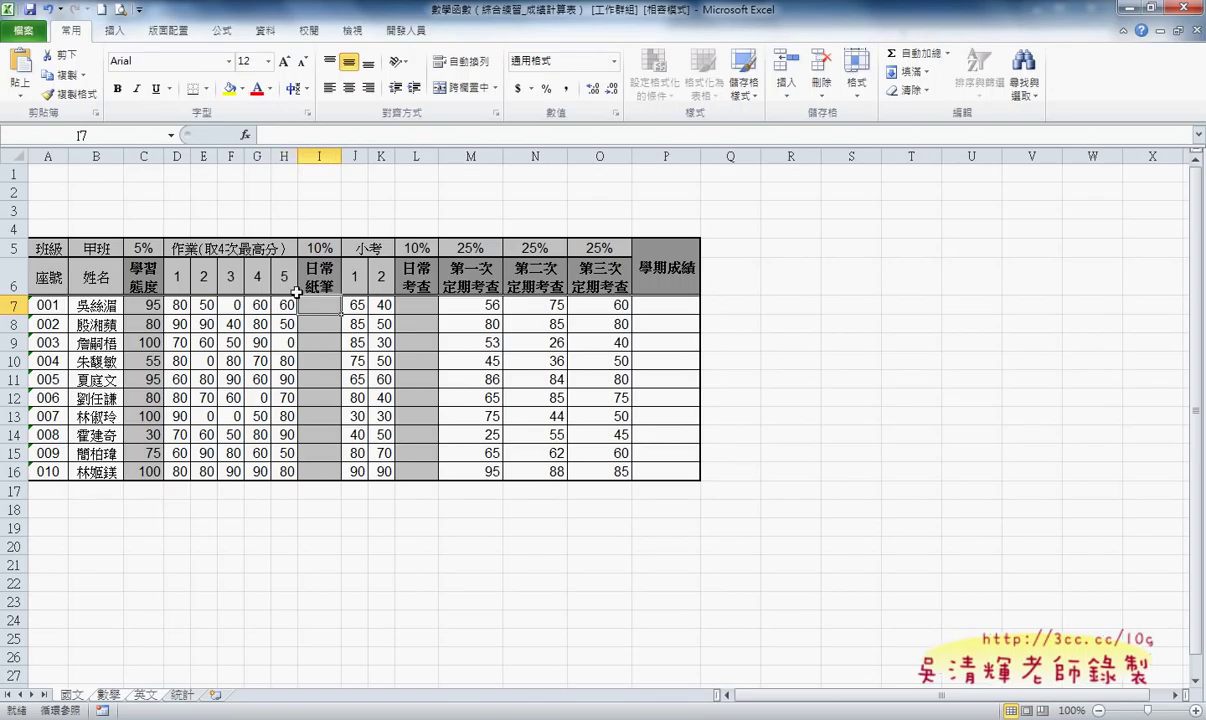
{"action": "left_click", "coordinate": [948, 62]}
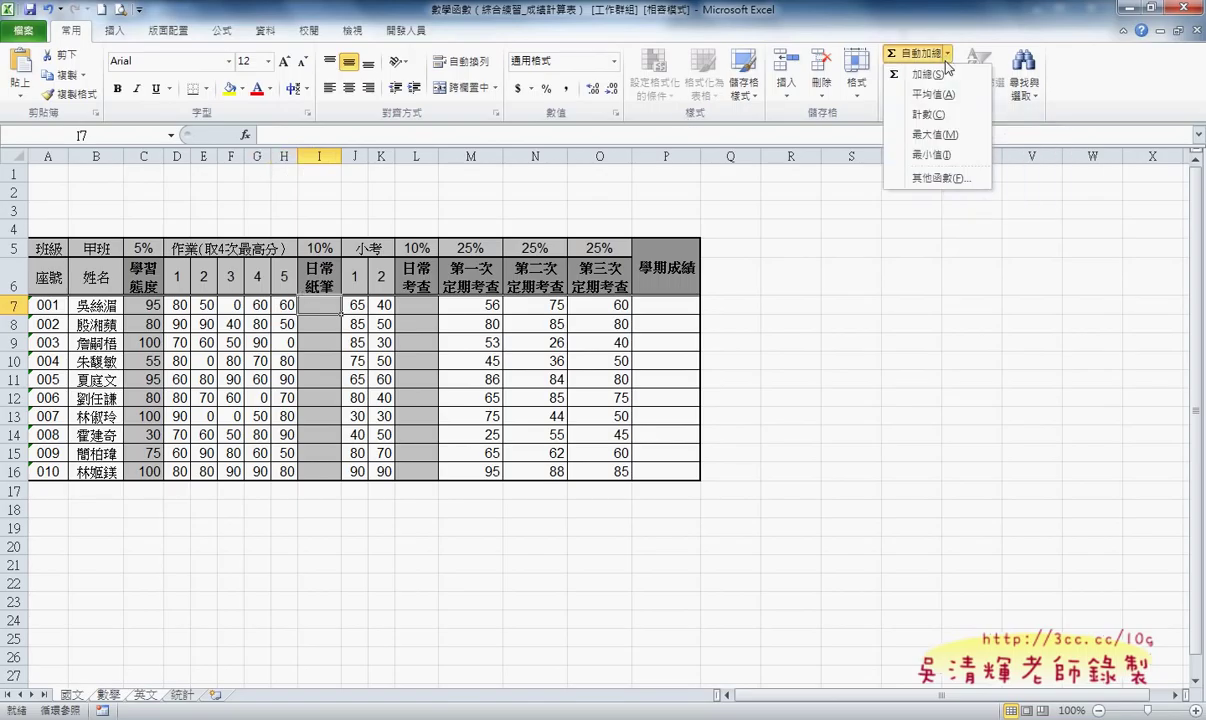
{"action": "left_click", "coordinate": [915, 72]}
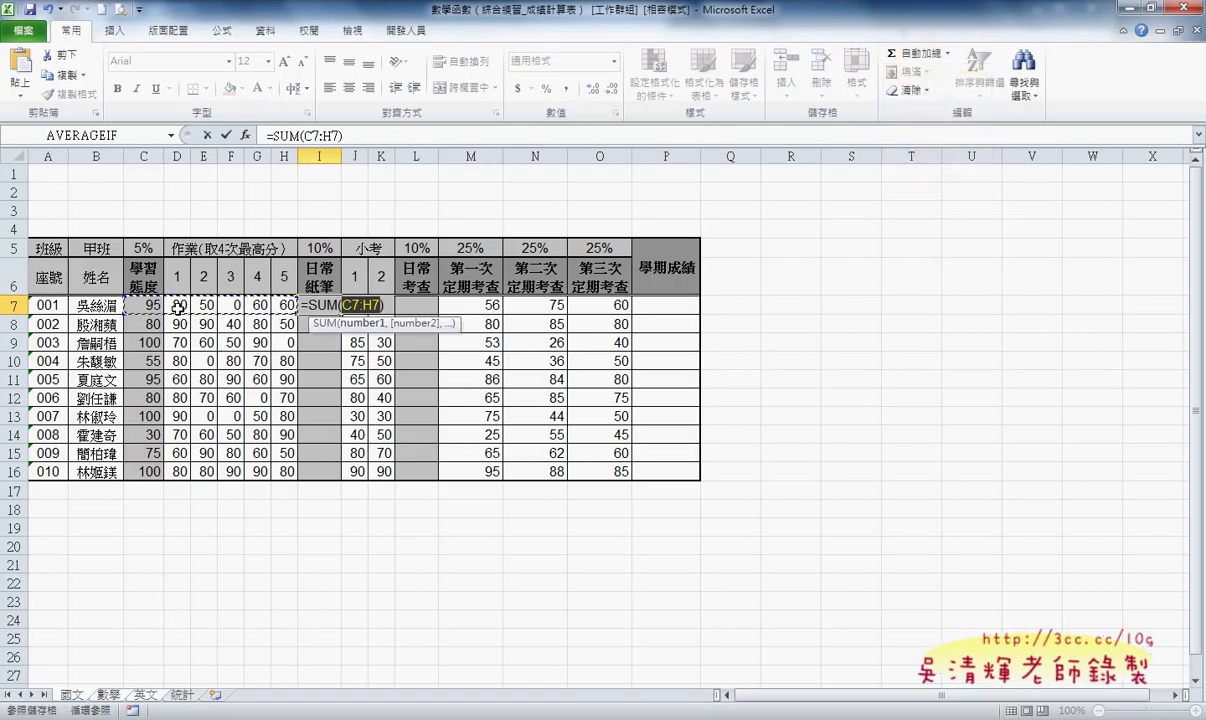
{"action": "left_click_drag", "start_coordinate": [177, 305], "coordinate": [285, 305]}
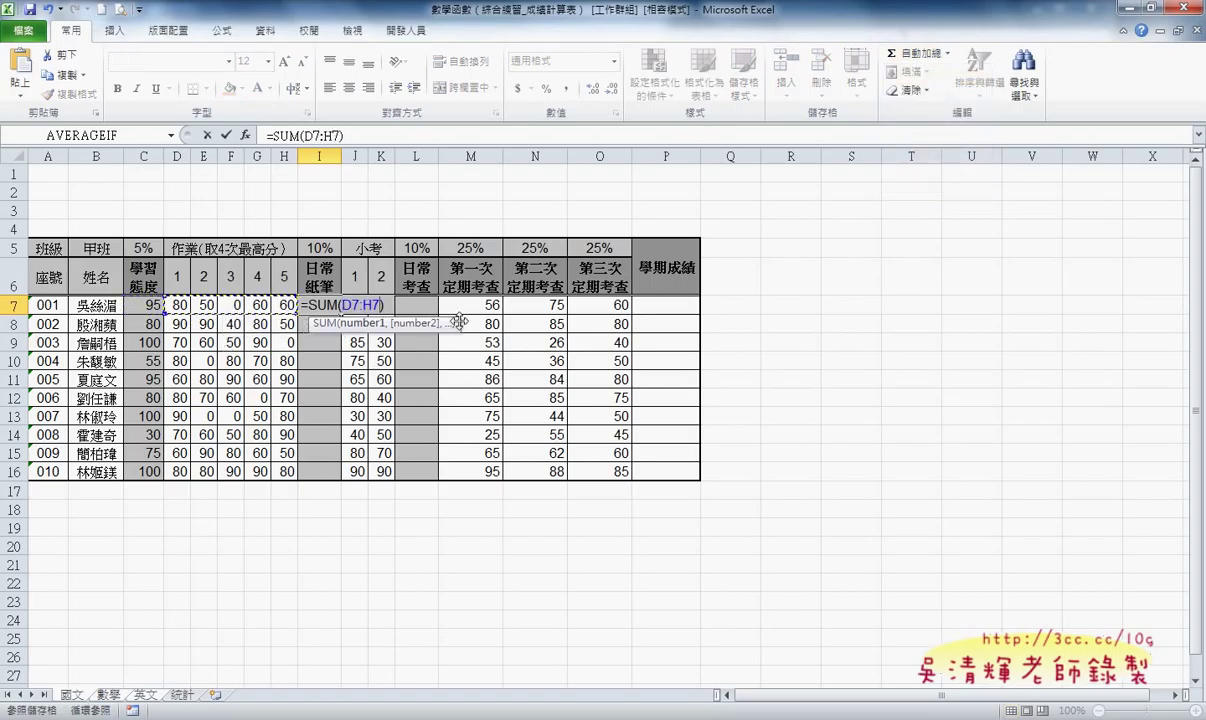
{"action": "left_click", "coordinate": [355, 134]}
{"action": "type", "text": "-"}
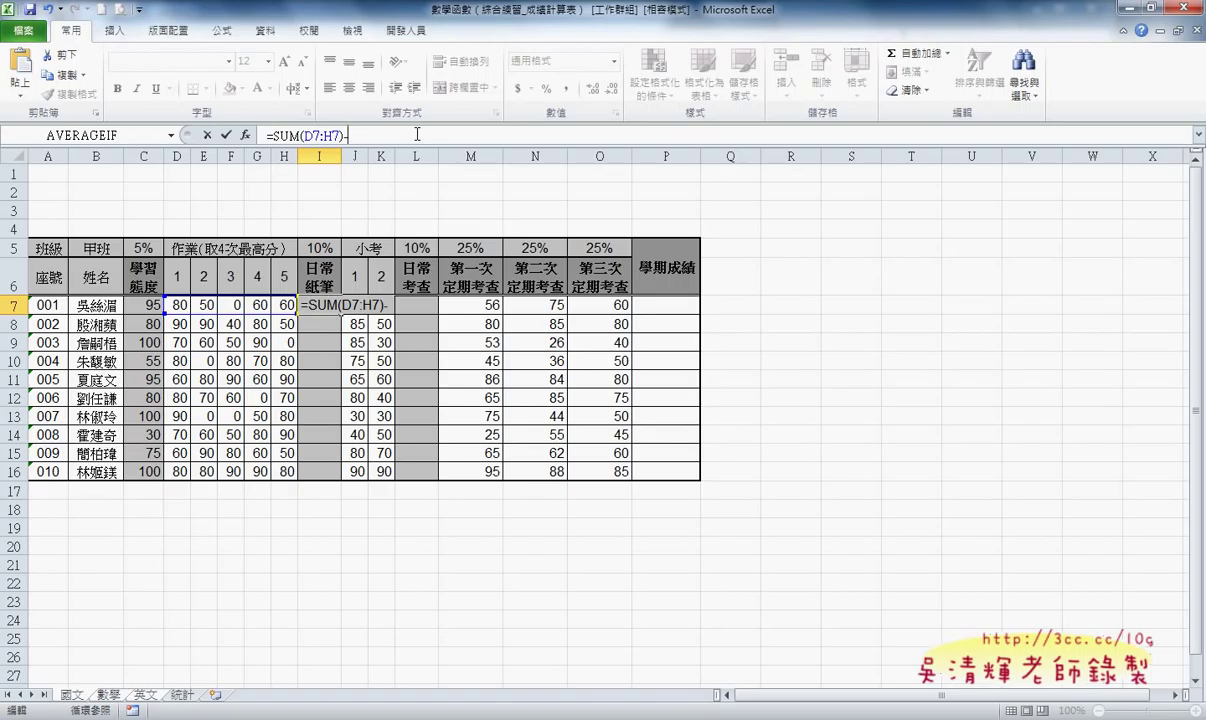
- Complete I7 as =SUM(D7:H7)-MIN(D7:H7) through the function library, giving 250
{"action": "left_click", "coordinate": [171, 135]}
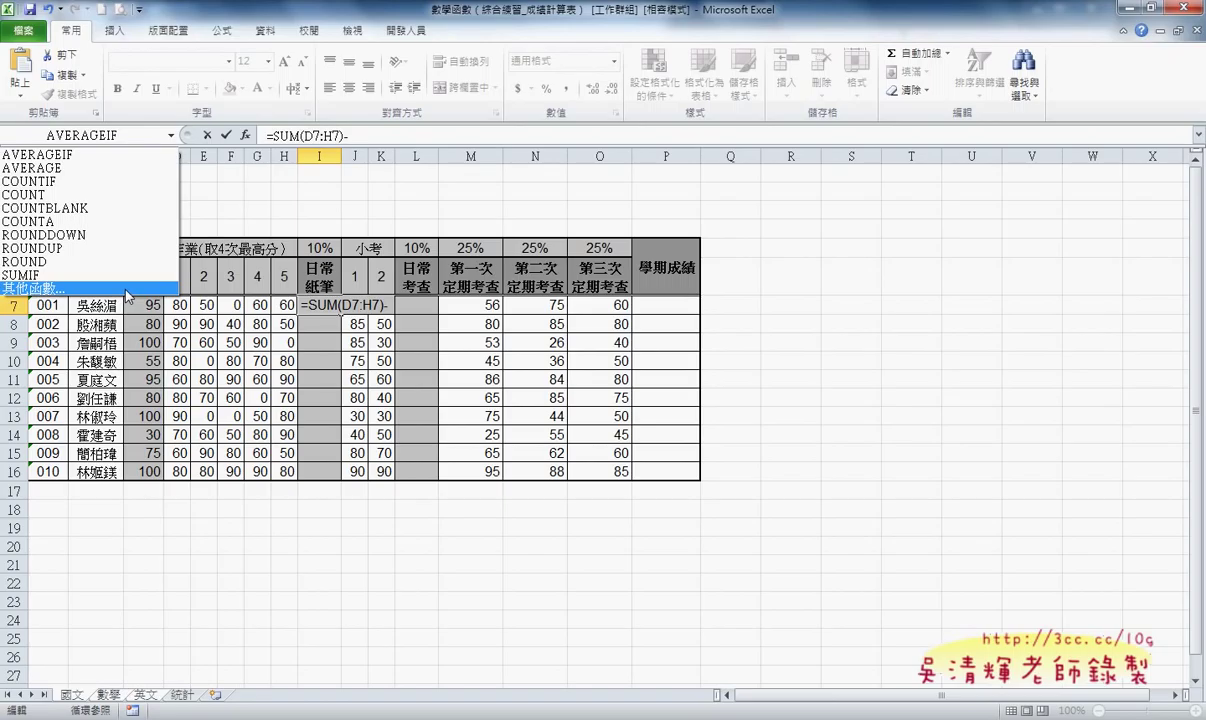
{"action": "left_click", "coordinate": [125, 289]}
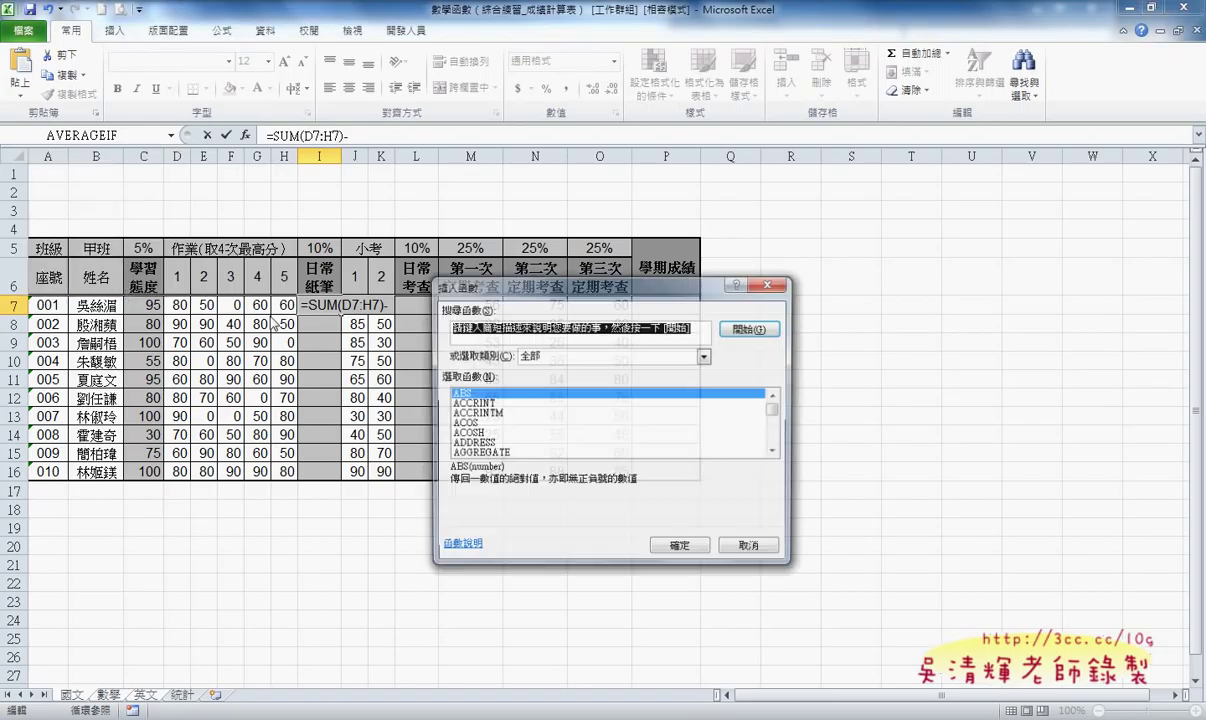
{"action": "left_click", "coordinate": [528, 422]}
{"action": "type", "text": "m"}
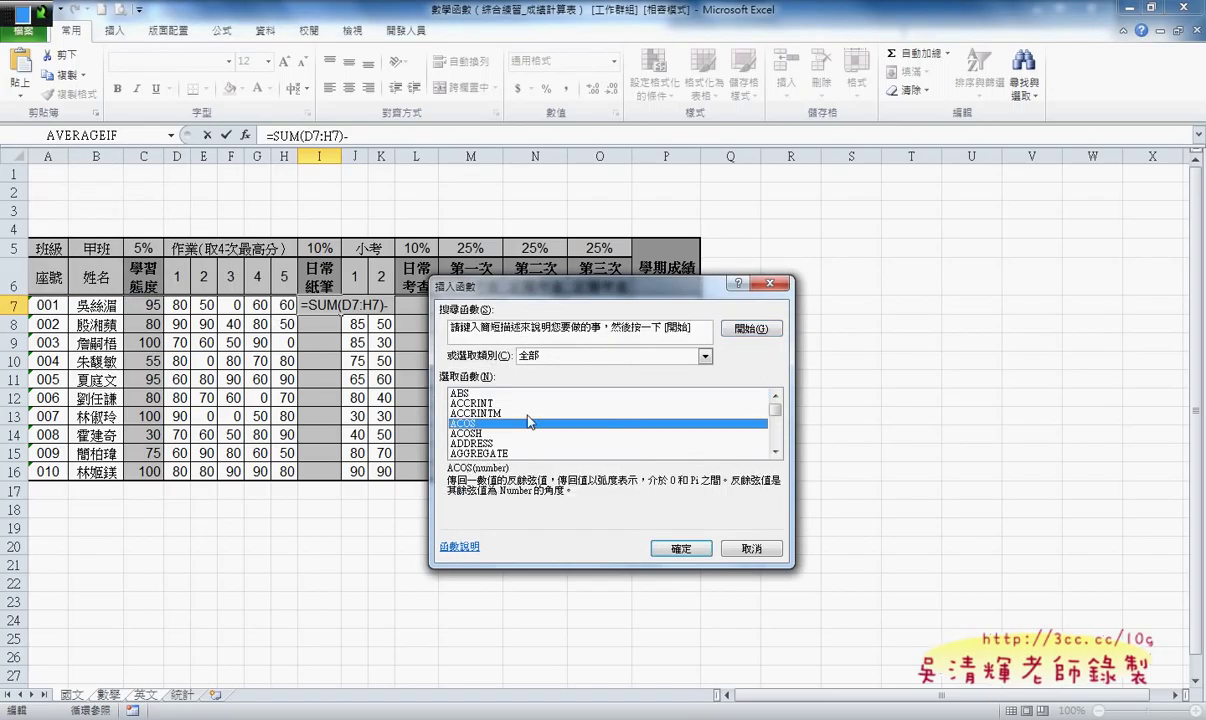
{"action": "key", "text": "Escape"}
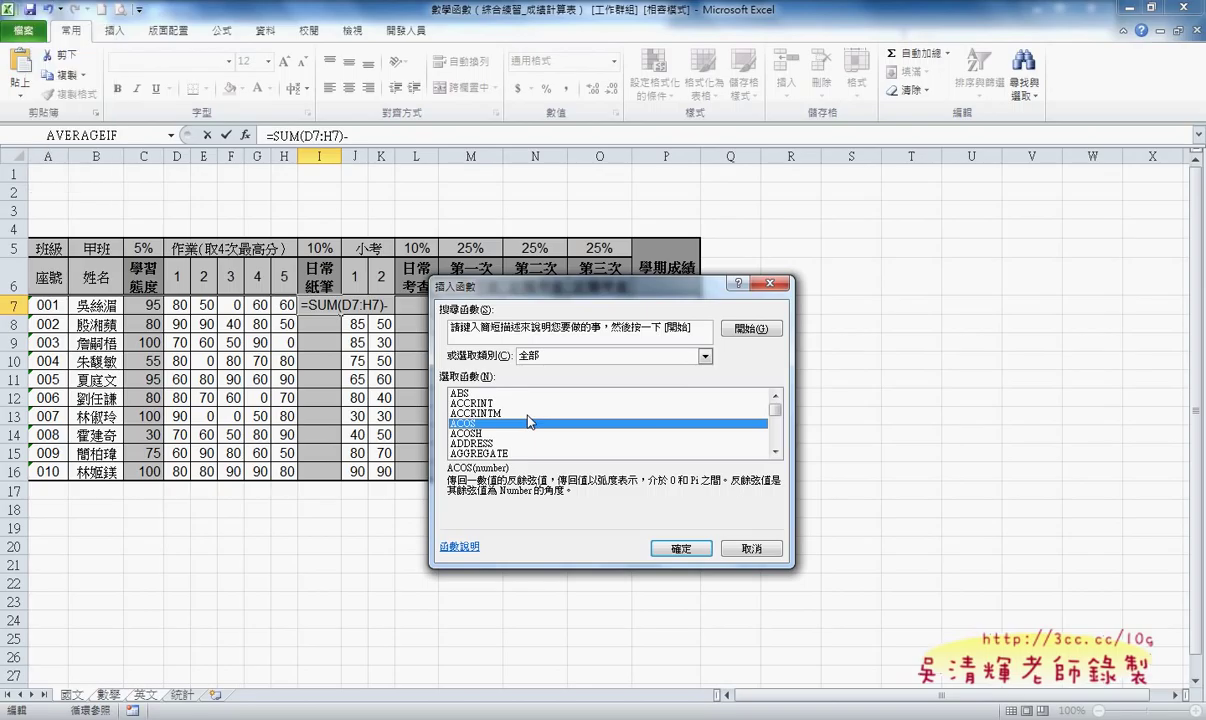
{"action": "type", "text": "min"}
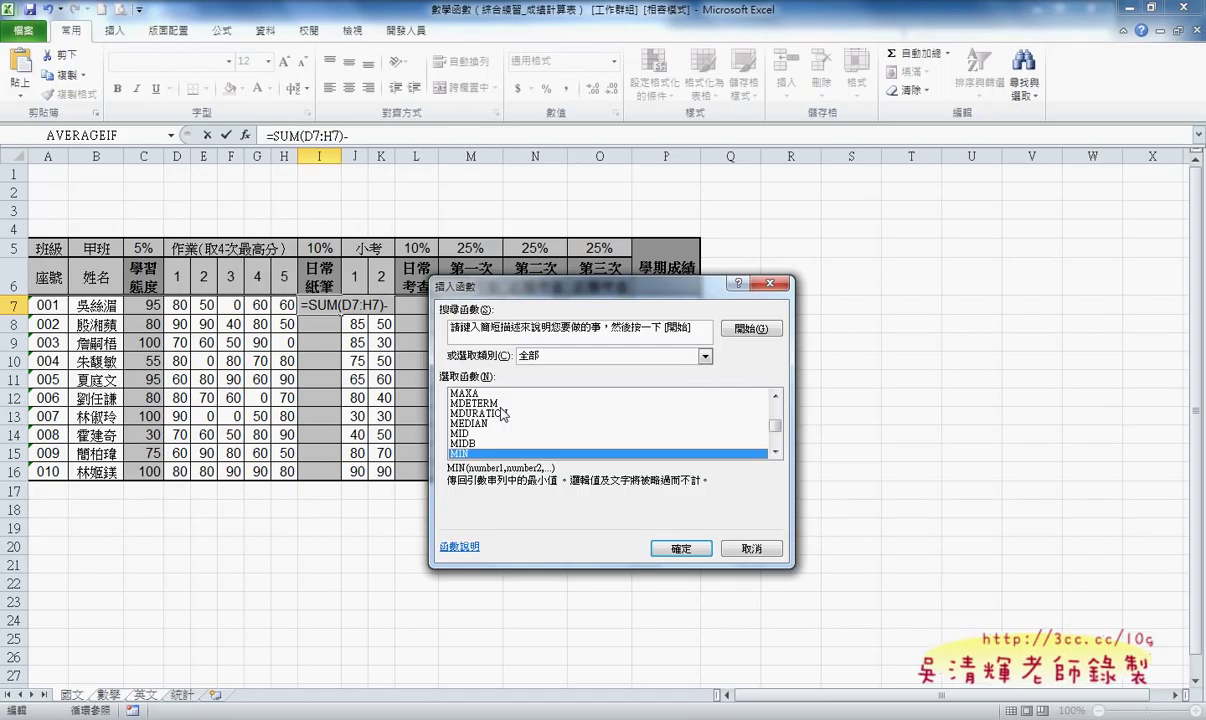
{"action": "left_click", "coordinate": [680, 547]}
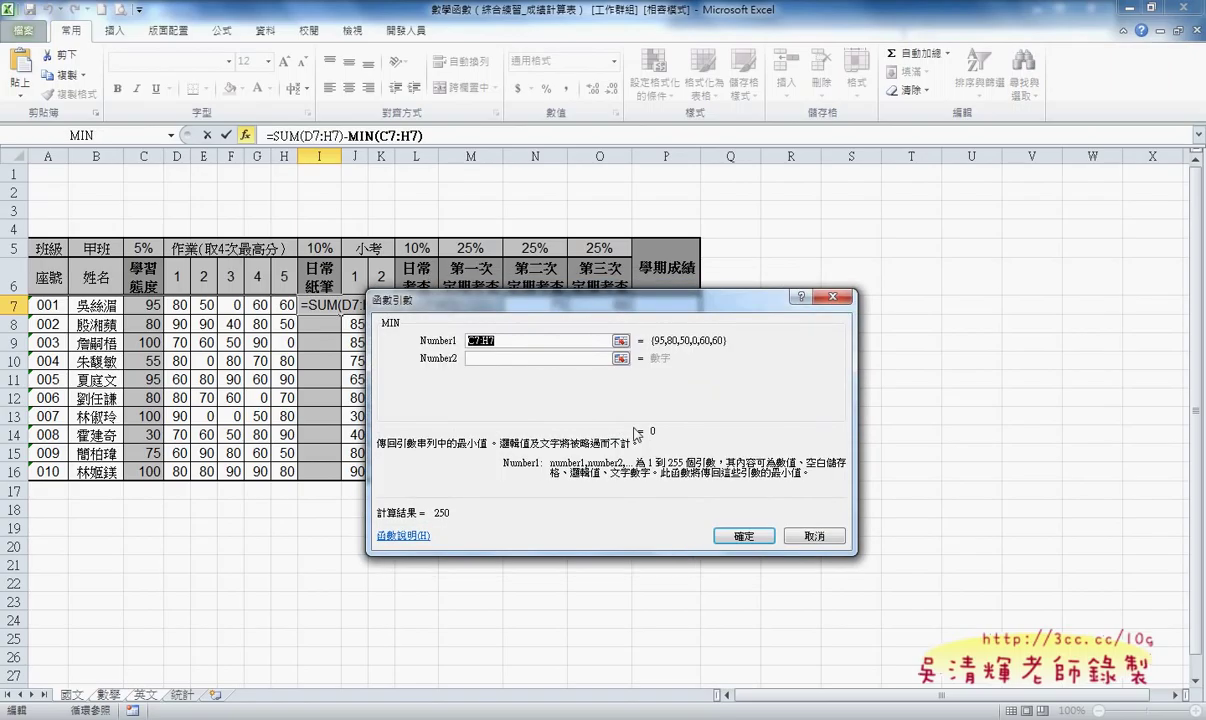
{"action": "left_click_drag", "start_coordinate": [450, 298], "coordinate": [359, 369]}
{"action": "left_click", "coordinate": [174, 305]}
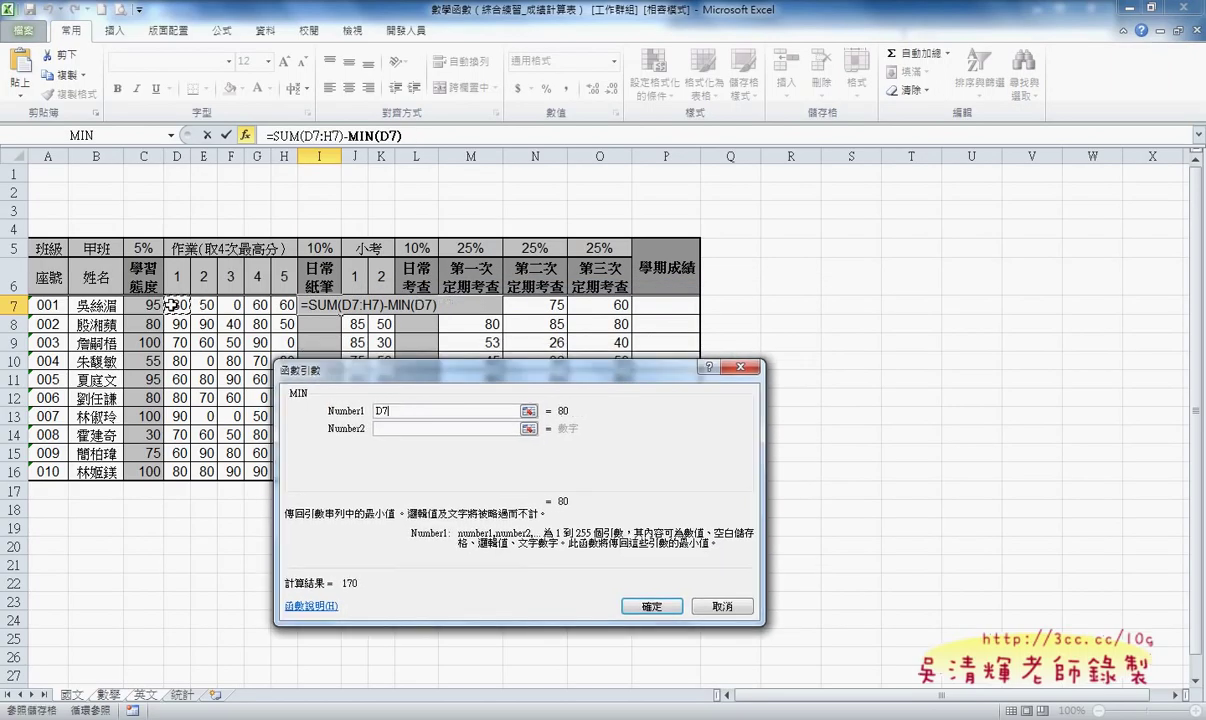
{"action": "left_click_drag", "start_coordinate": [174, 305], "coordinate": [285, 305]}
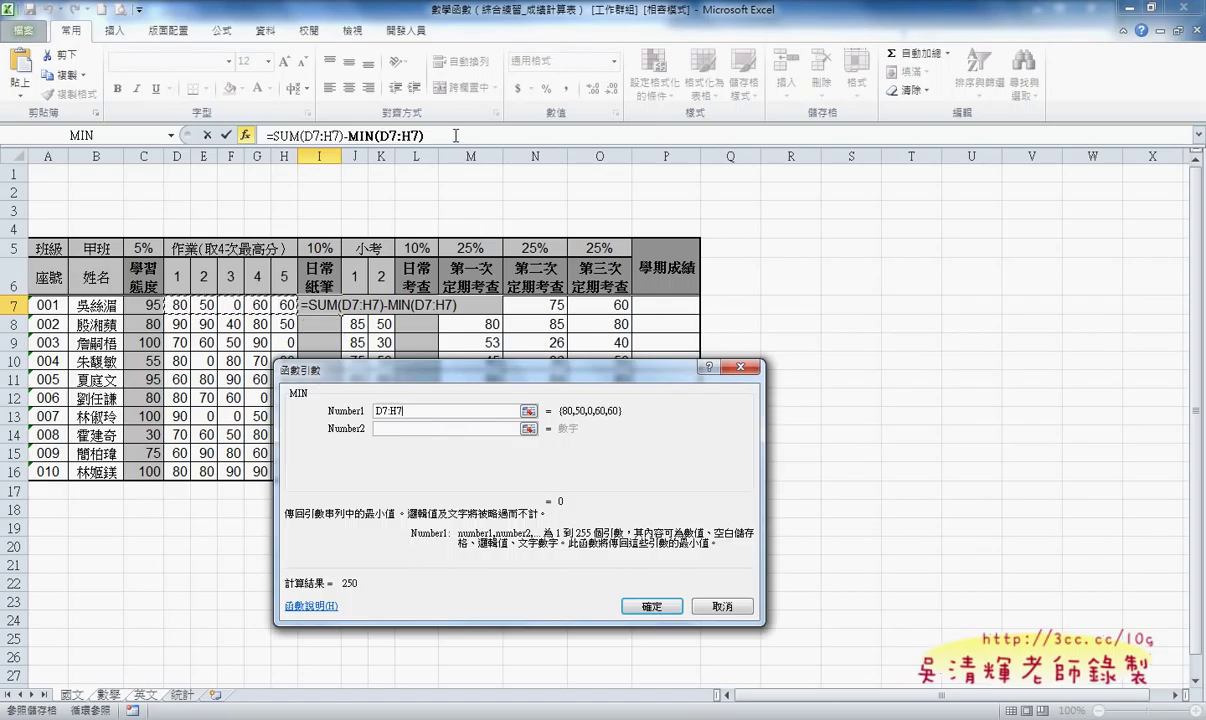
{"action": "left_click", "coordinate": [652, 606]}
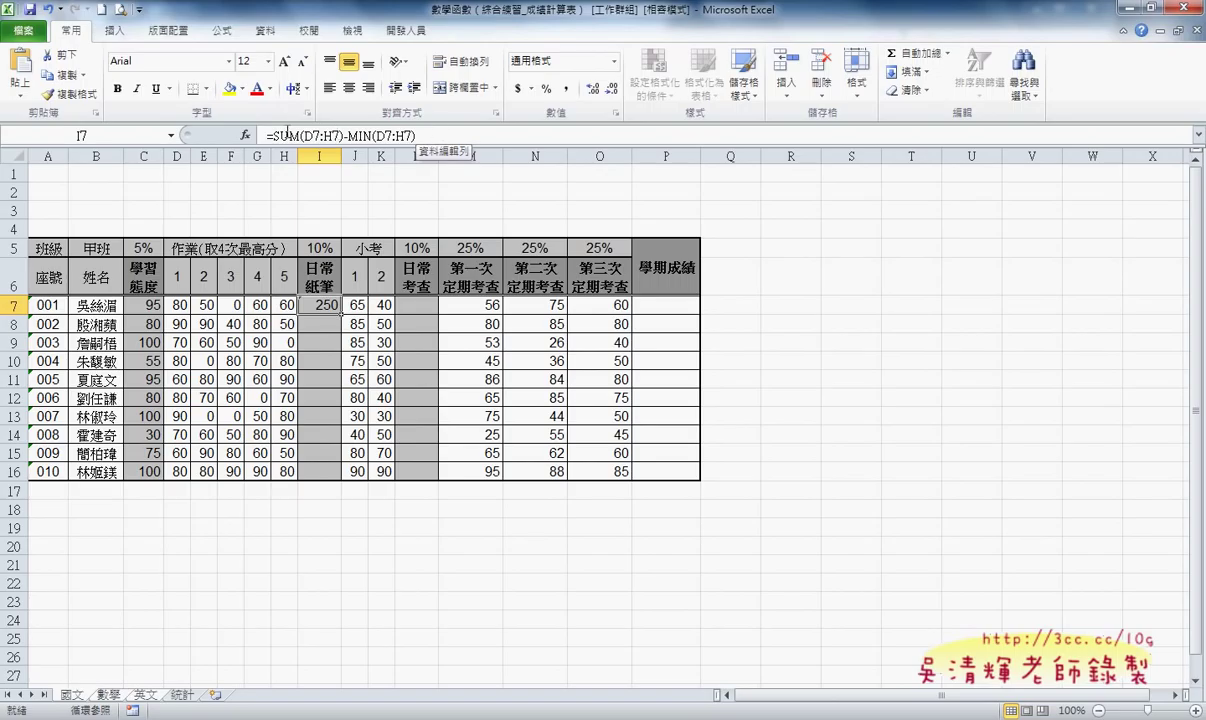
- Edit I7's formula to =(SUM(D7:H7)-MIN(D7:H7))/4 for a top-four average
{"action": "left_click", "coordinate": [435, 134]}
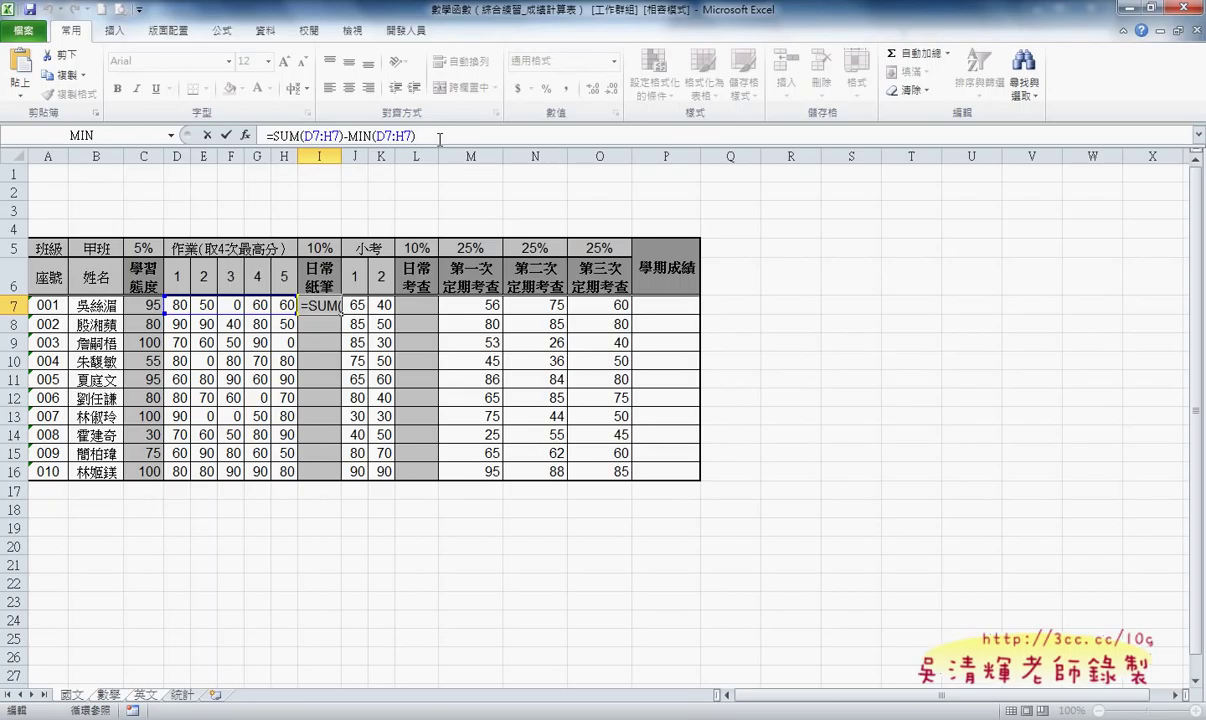
{"action": "type", "text": "/"}
{"action": "type", "text": "4"}
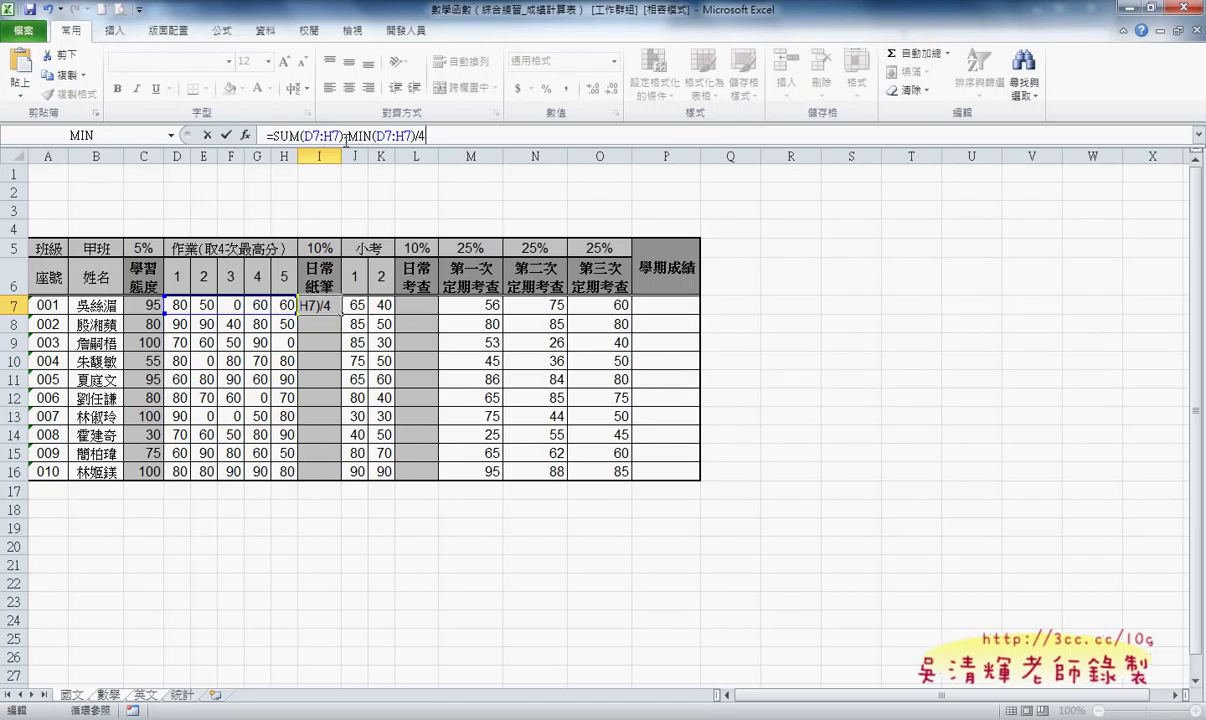
{"action": "left_click", "coordinate": [268, 135]}
{"action": "type", "text": "("}
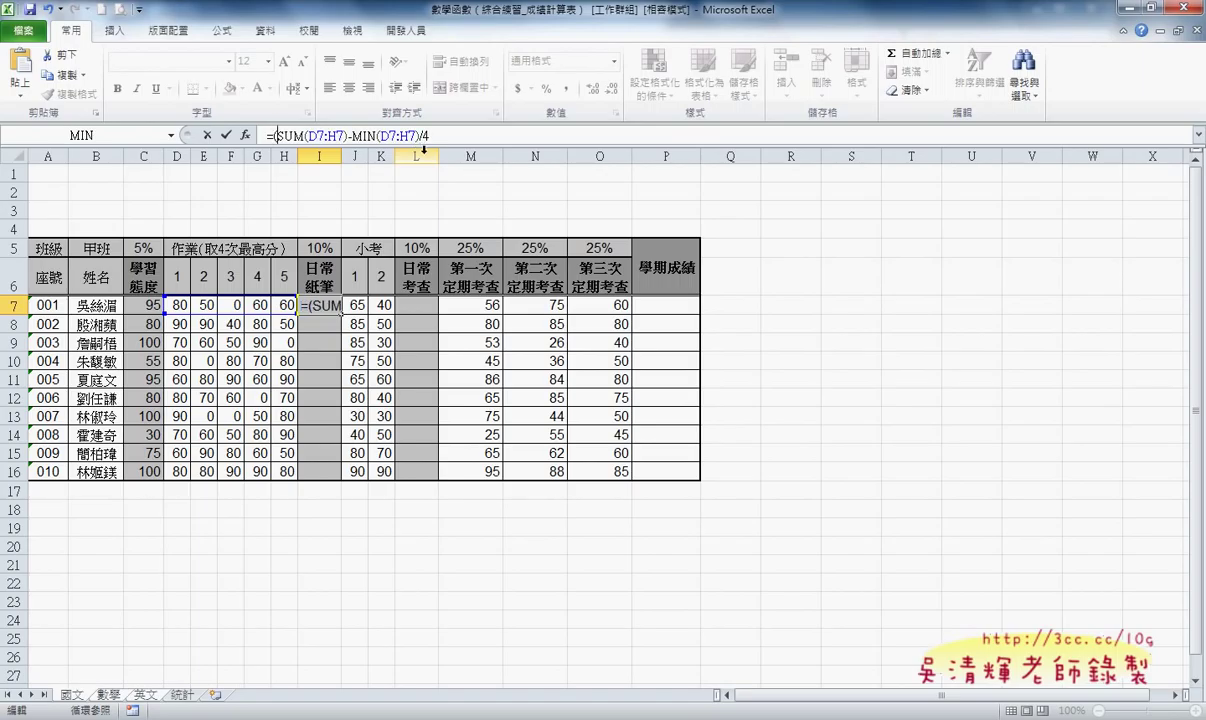
{"action": "left_click", "coordinate": [422, 135]}
{"action": "type", "text": ")"}
- Commit the I7 average (62.5) and fill it down through I16
{"action": "left_click", "coordinate": [226, 135]}
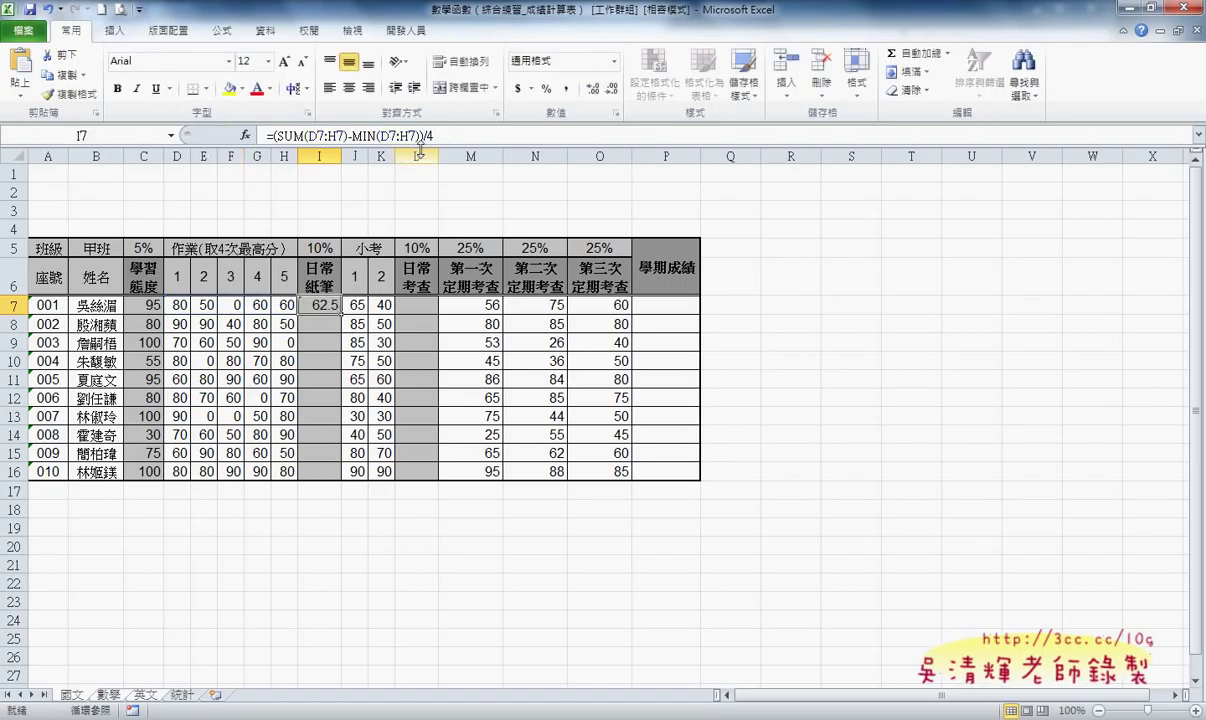
{"action": "left_click_drag", "start_coordinate": [340, 314], "coordinate": [330, 472]}
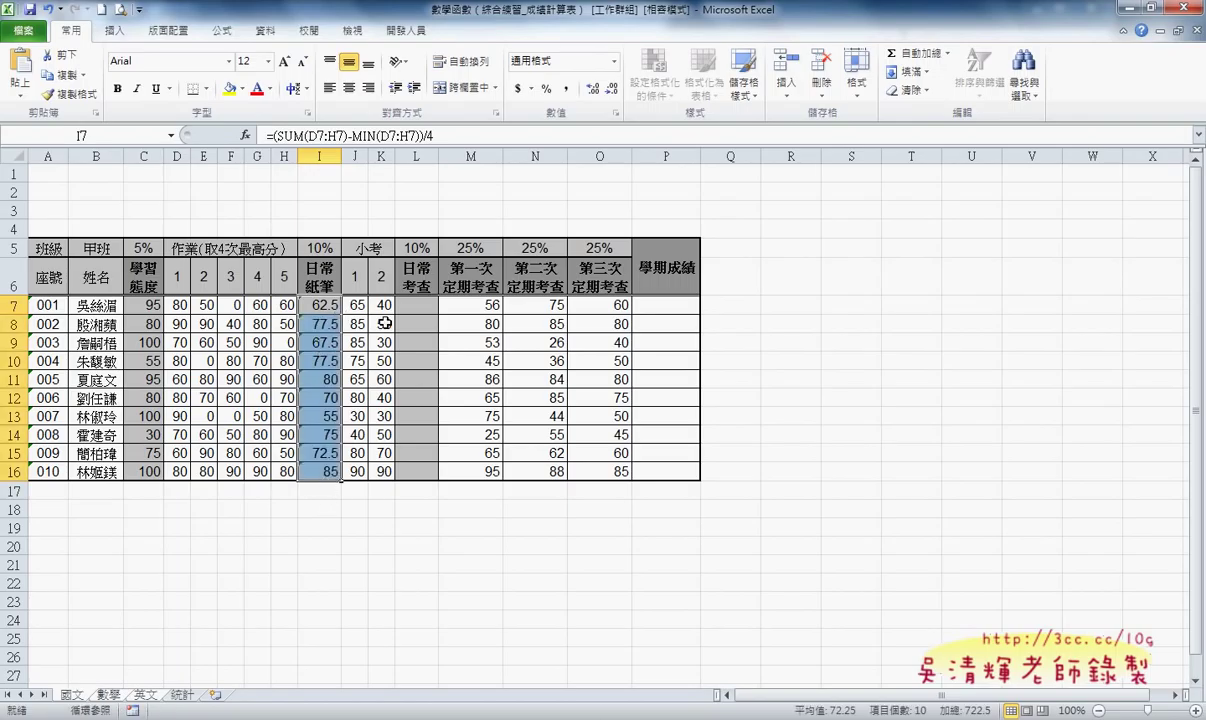
{"action": "left_click", "coordinate": [423, 307]}
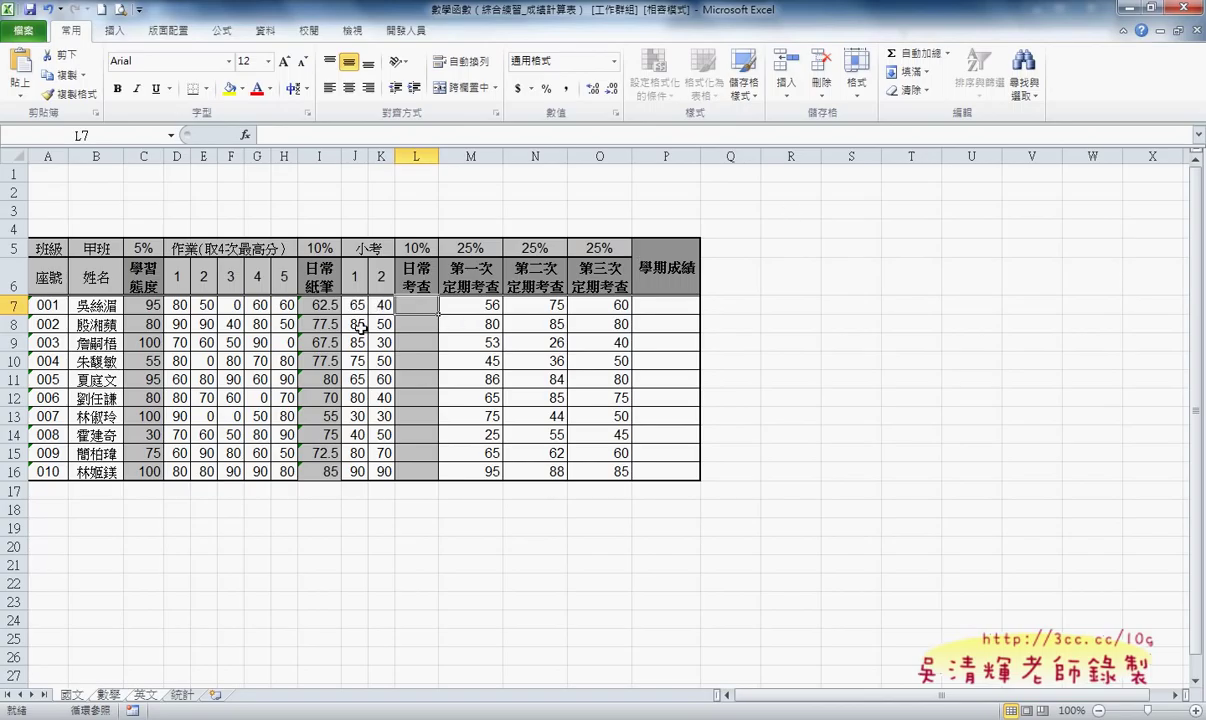
- Put =AVERAGE(J7:K7) in L7 and fill it down to L16
{"action": "left_click_drag", "start_coordinate": [357, 305], "coordinate": [398, 307]}
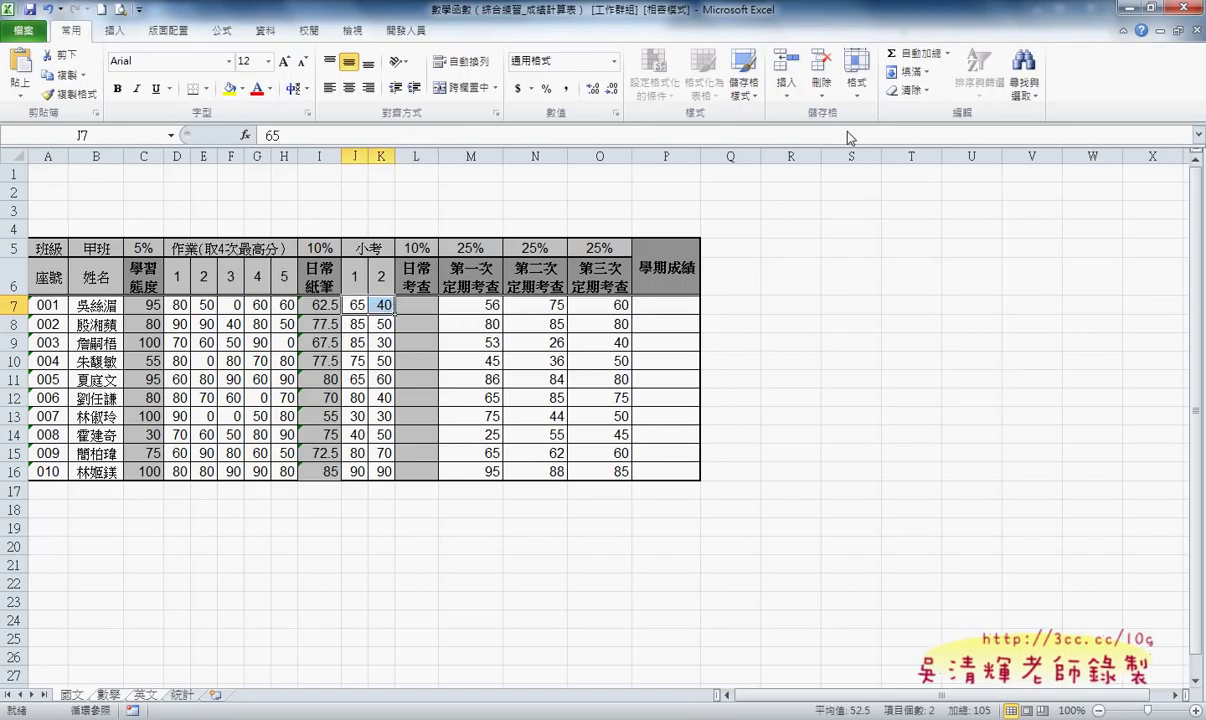
{"action": "left_click", "coordinate": [948, 55]}
{"action": "left_click", "coordinate": [933, 94]}
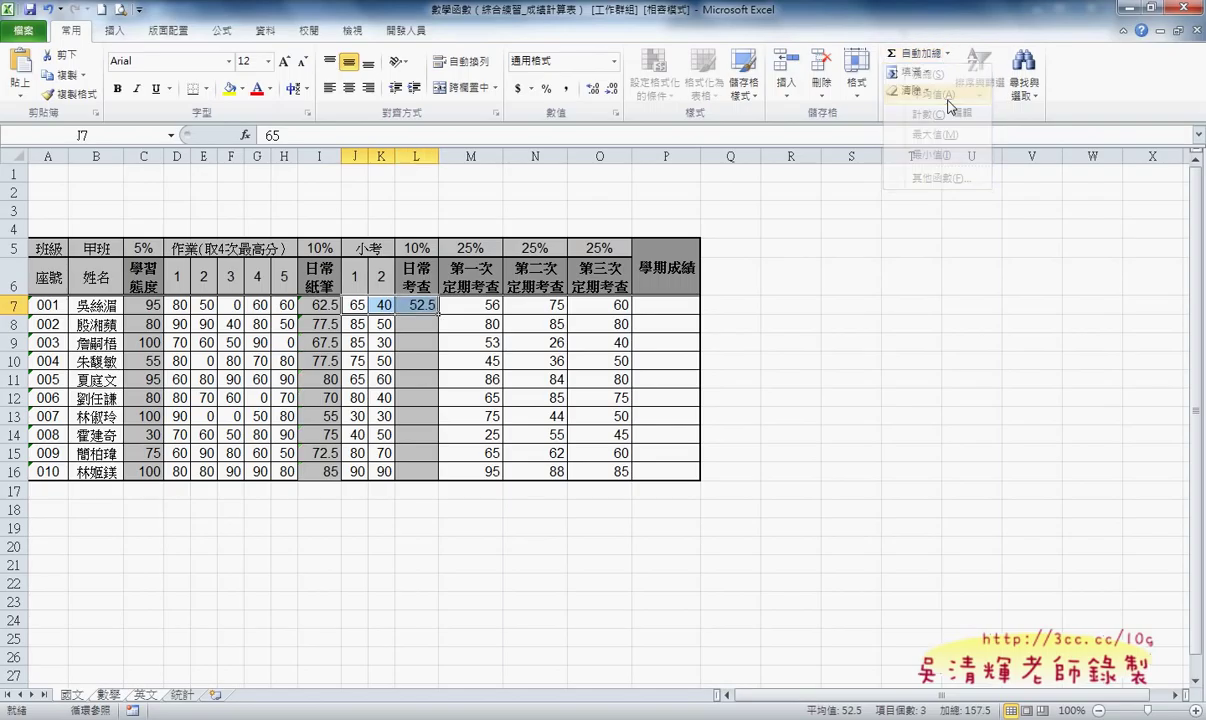
{"action": "left_click", "coordinate": [414, 302]}
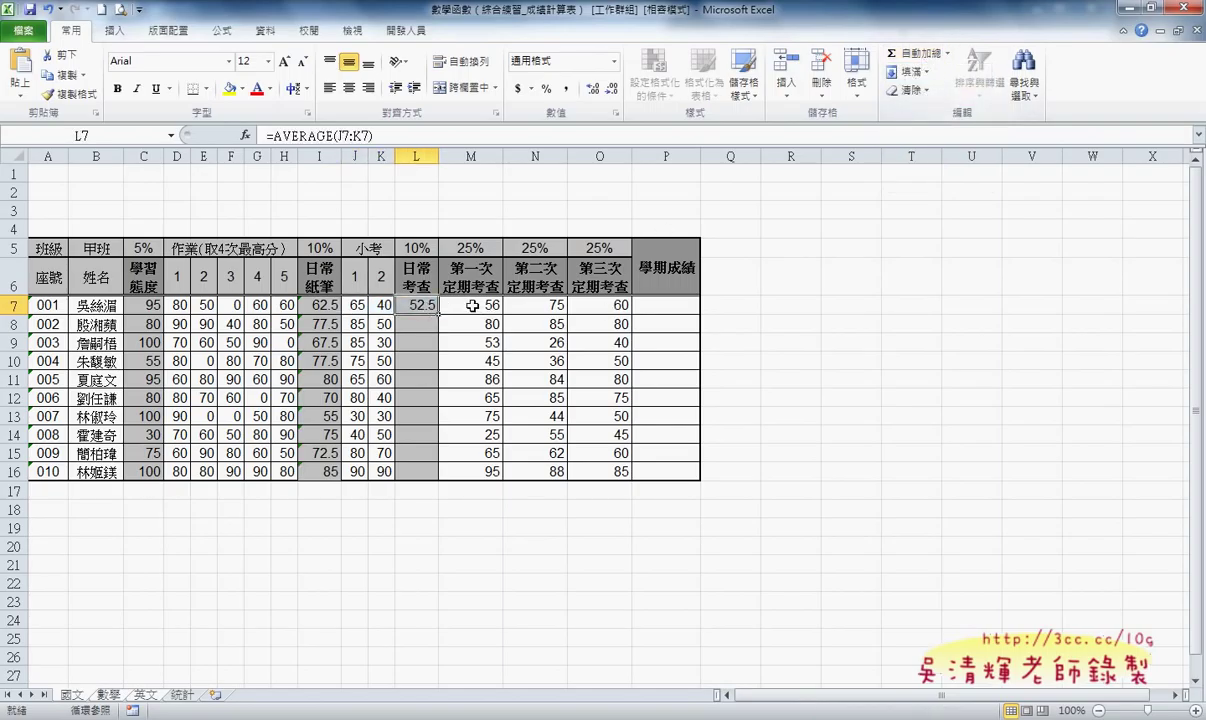
{"action": "double_click", "coordinate": [438, 313]}
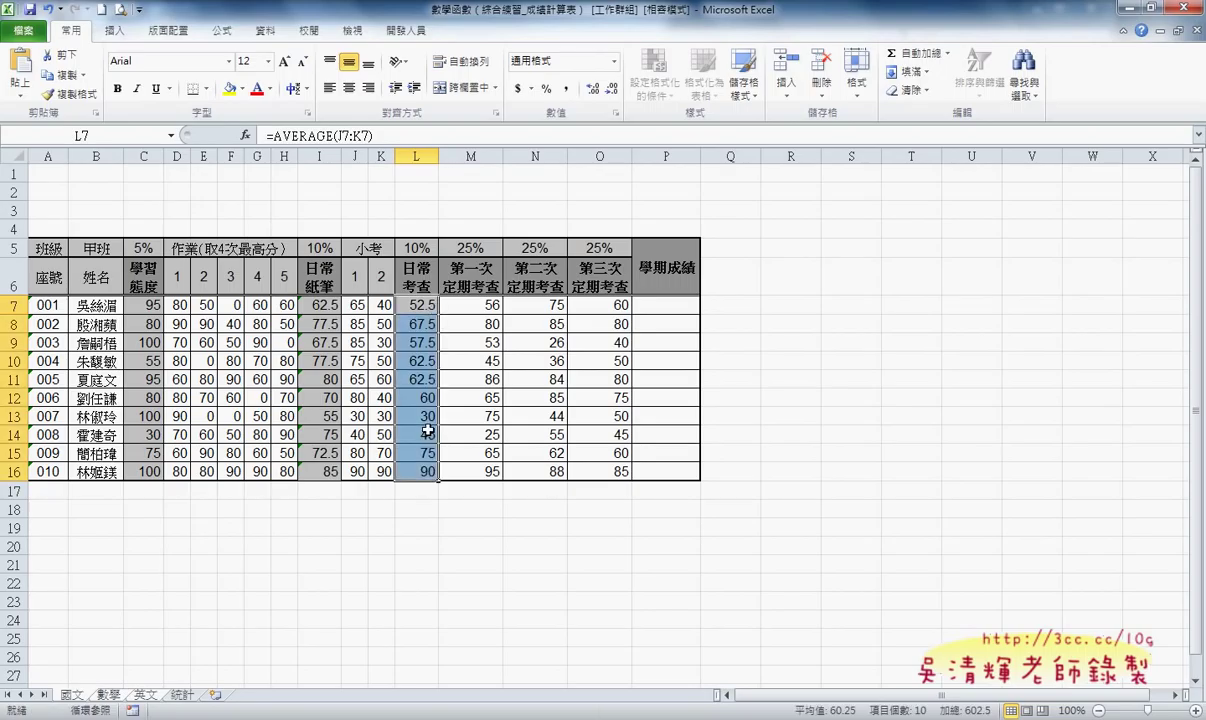
{"action": "left_click", "coordinate": [668, 305]}
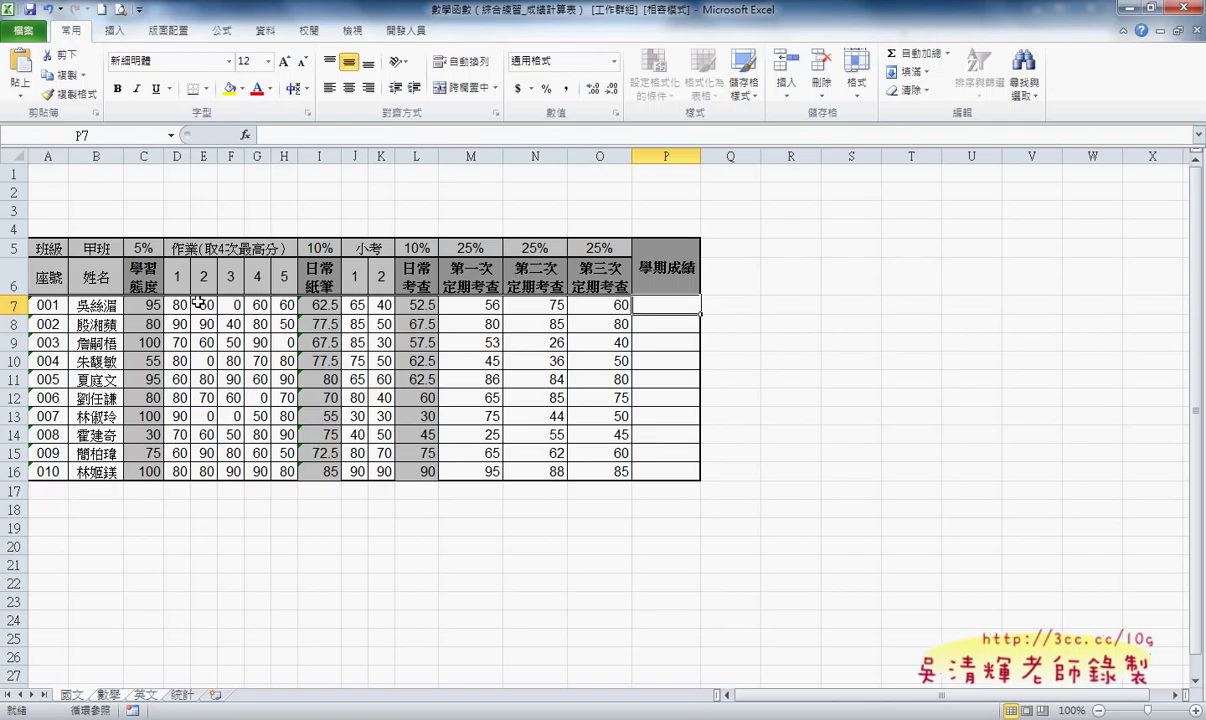
- Start P7's formula with the weighted terms C5*C7+I5*I7+L5*L7
{"action": "left_click", "coordinate": [273, 133]}
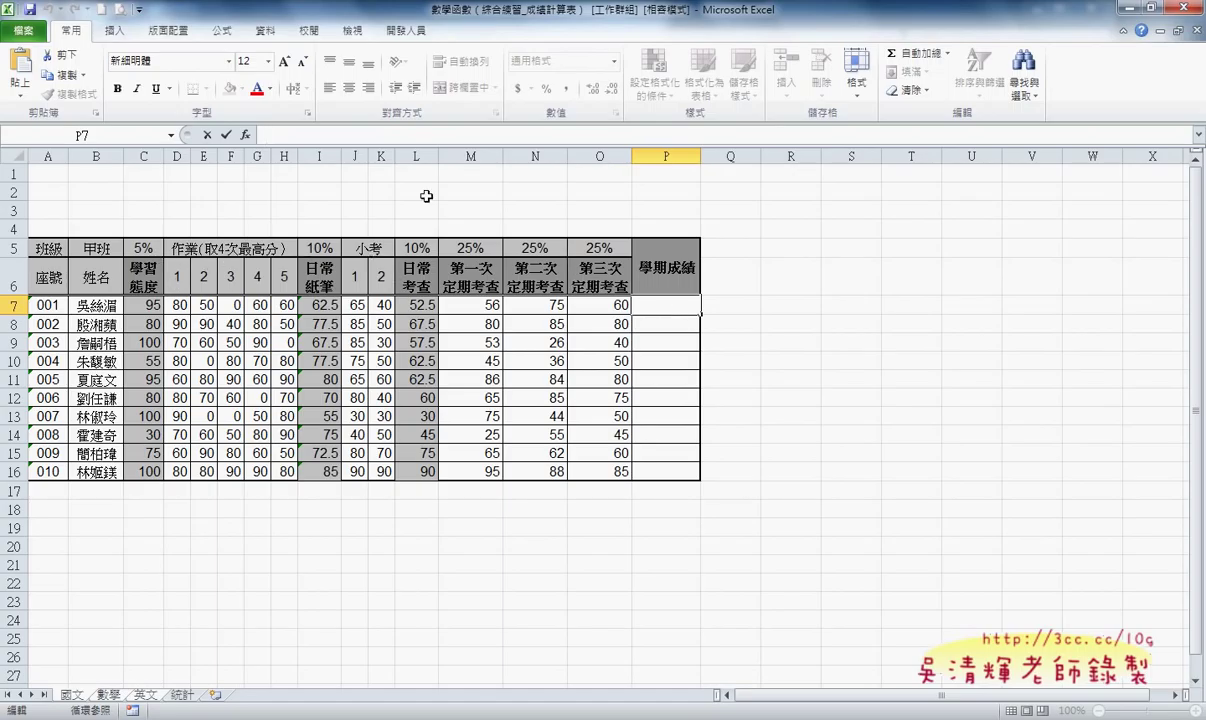
{"action": "type", "text": "="}
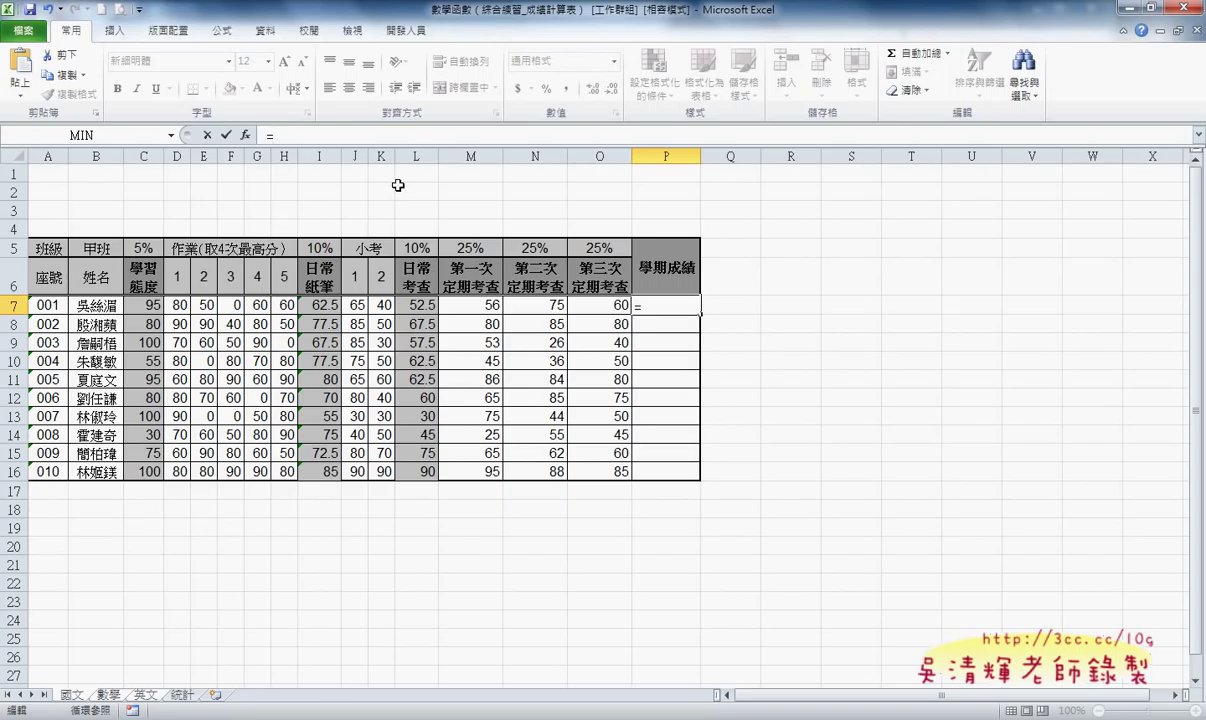
{"action": "left_click", "coordinate": [147, 249]}
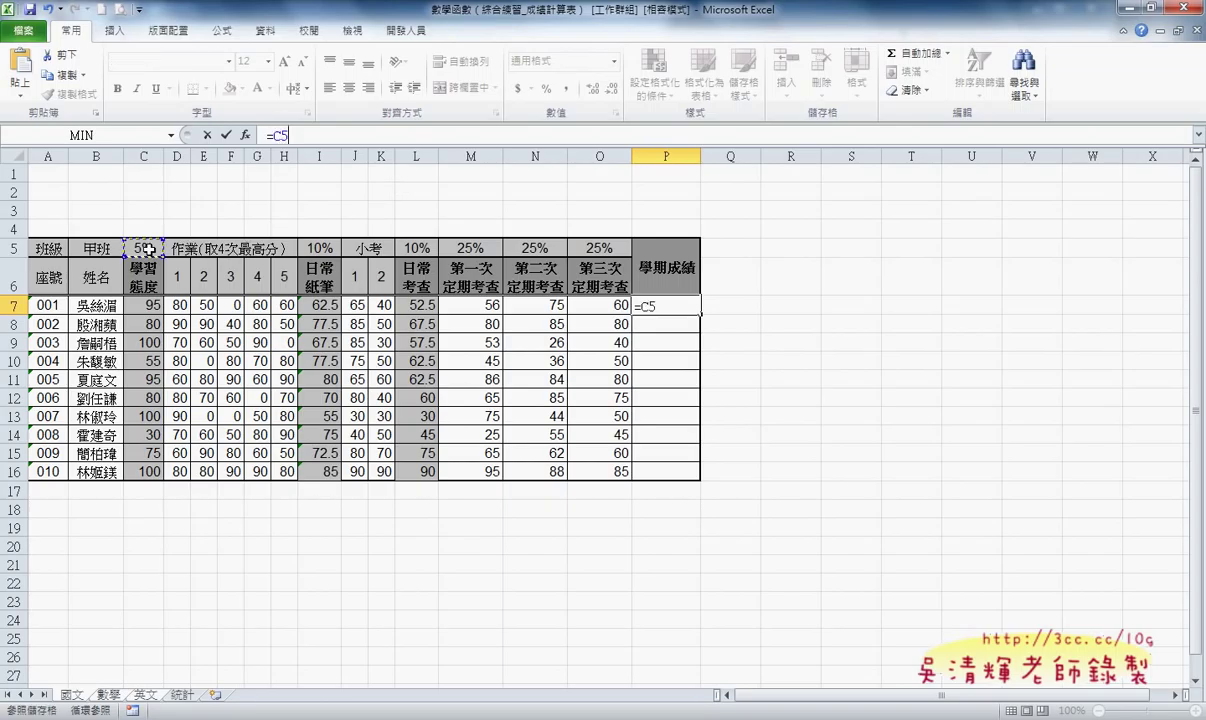
{"action": "type", "text": "*"}
{"action": "left_click", "coordinate": [156, 307]}
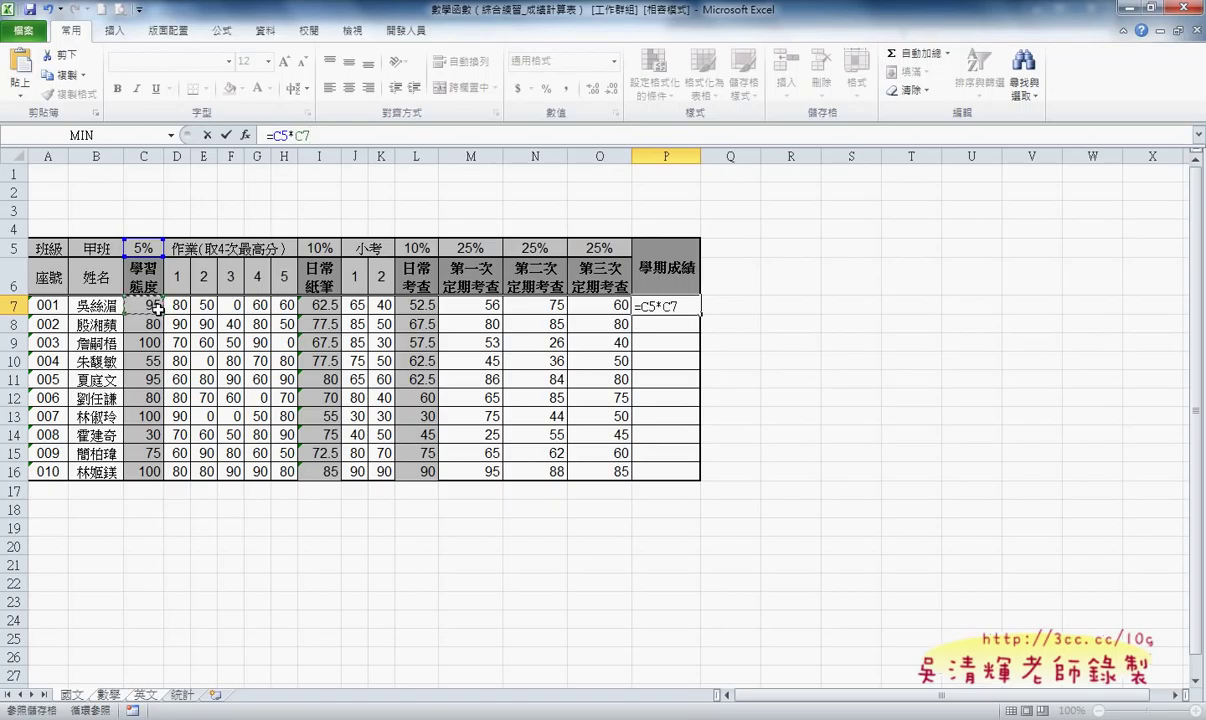
{"action": "type", "text": "+"}
{"action": "left_click", "coordinate": [310, 249]}
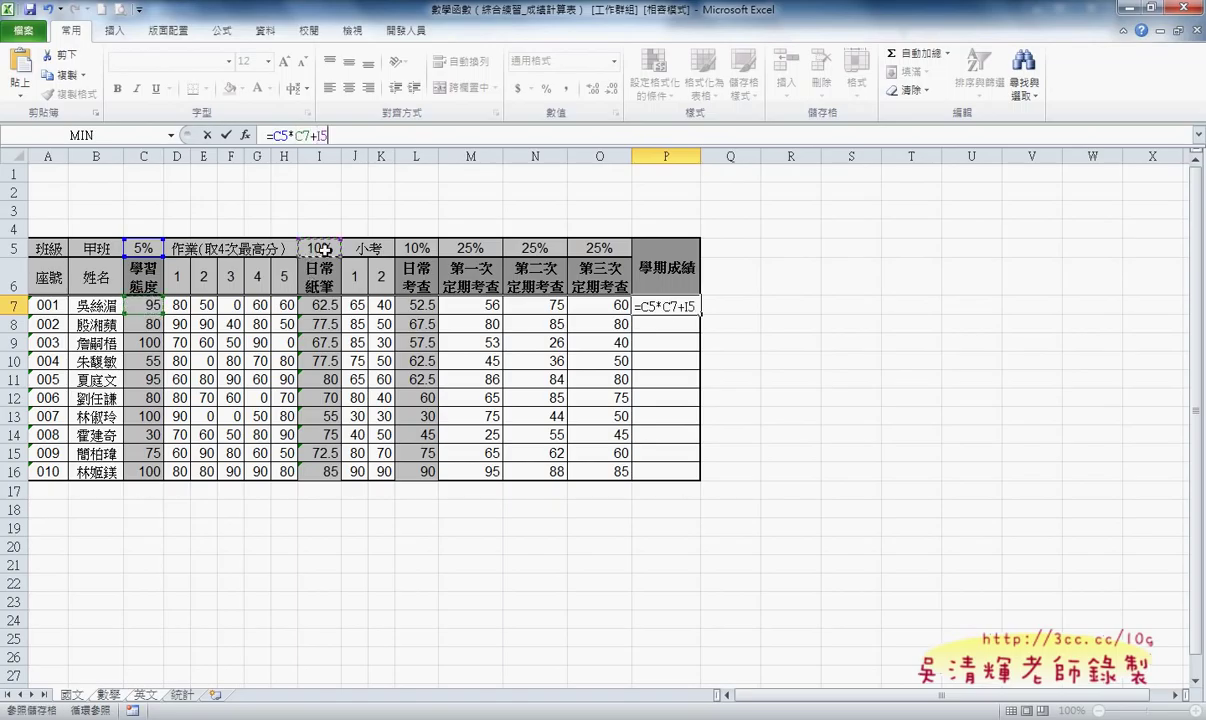
{"action": "type", "text": "*"}
{"action": "left_click", "coordinate": [328, 307]}
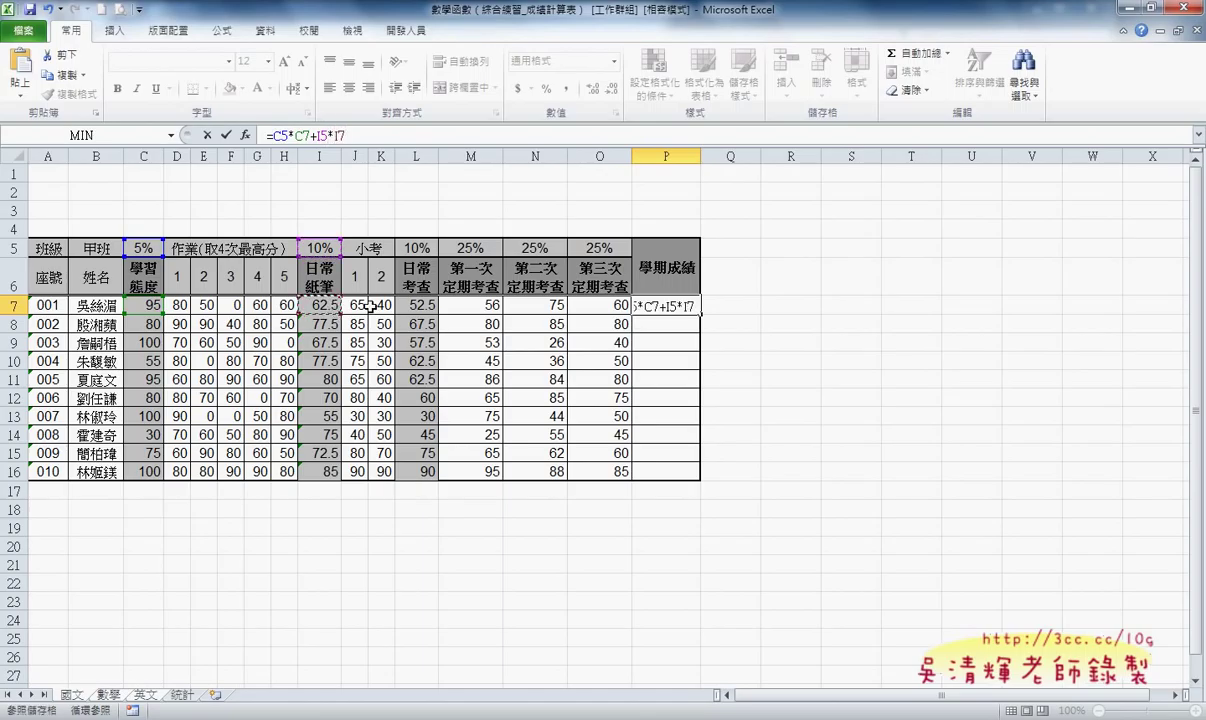
{"action": "type", "text": "+"}
{"action": "left_click", "coordinate": [424, 248]}
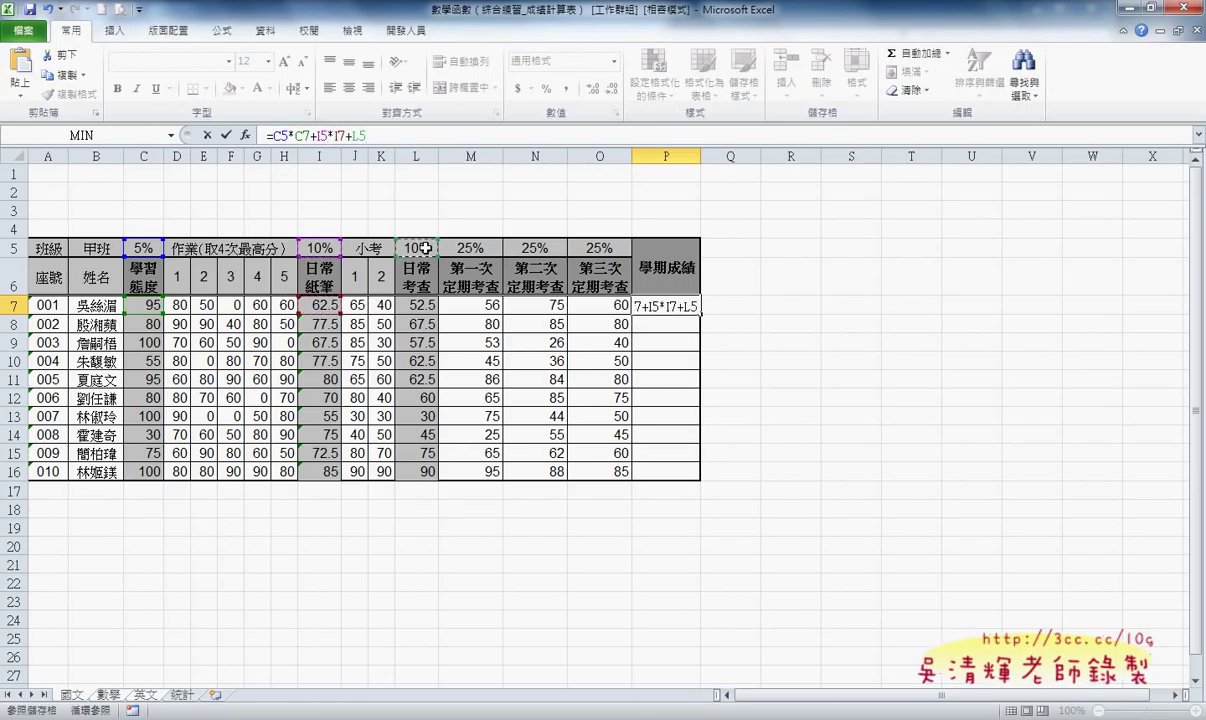
{"action": "type", "text": "*"}
{"action": "left_click", "coordinate": [424, 304]}
- Add the exam terms M5*M7, N5*N7 and O5*O7 to P7's formula
{"action": "type", "text": "+"}
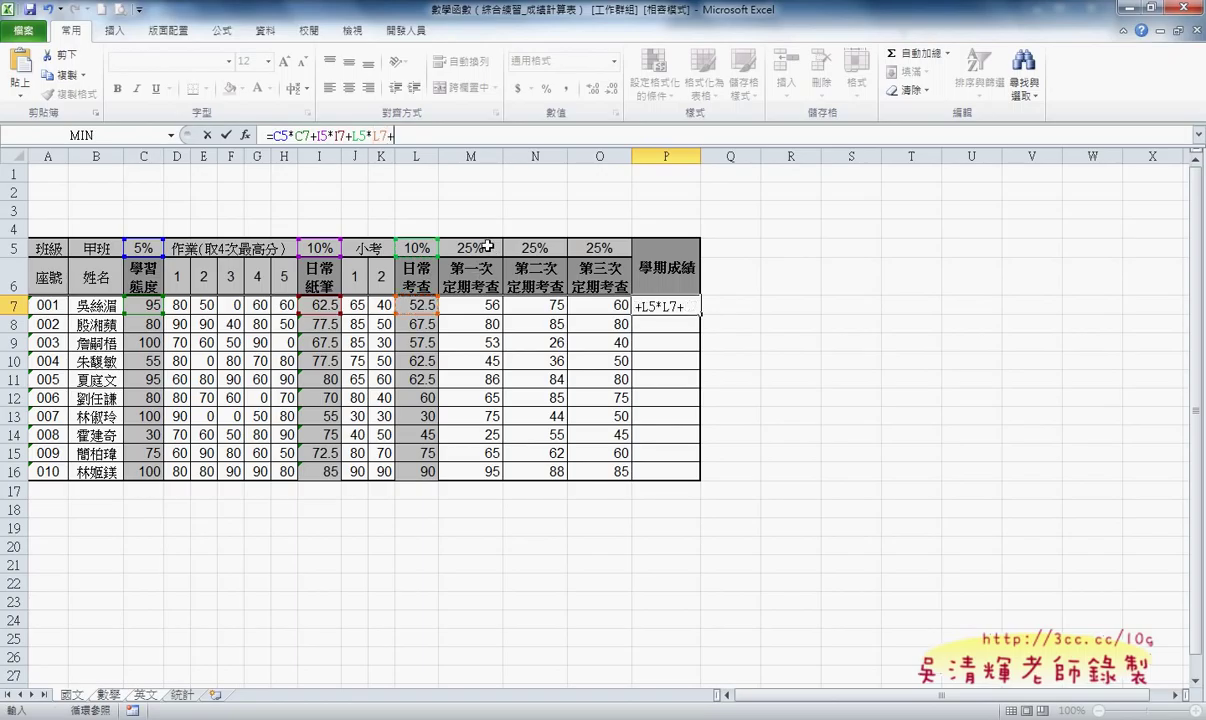
{"action": "left_click", "coordinate": [462, 247]}
{"action": "type", "text": "*"}
{"action": "left_click", "coordinate": [488, 306]}
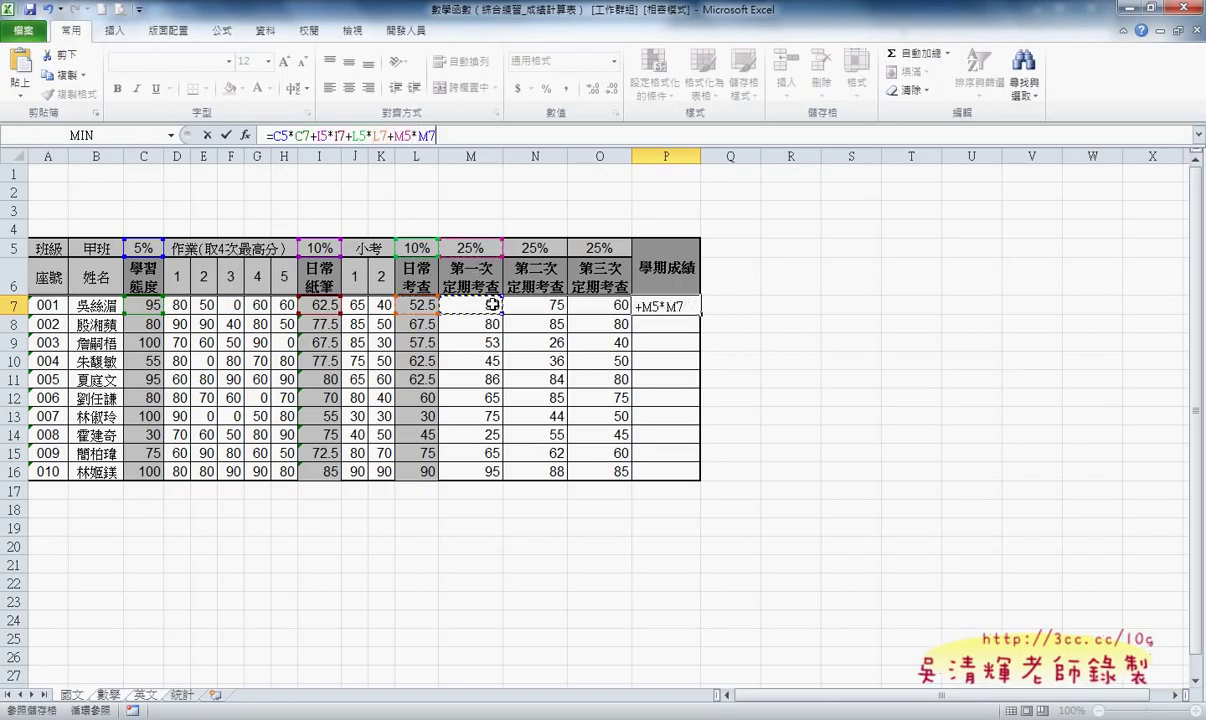
{"action": "type", "text": "+"}
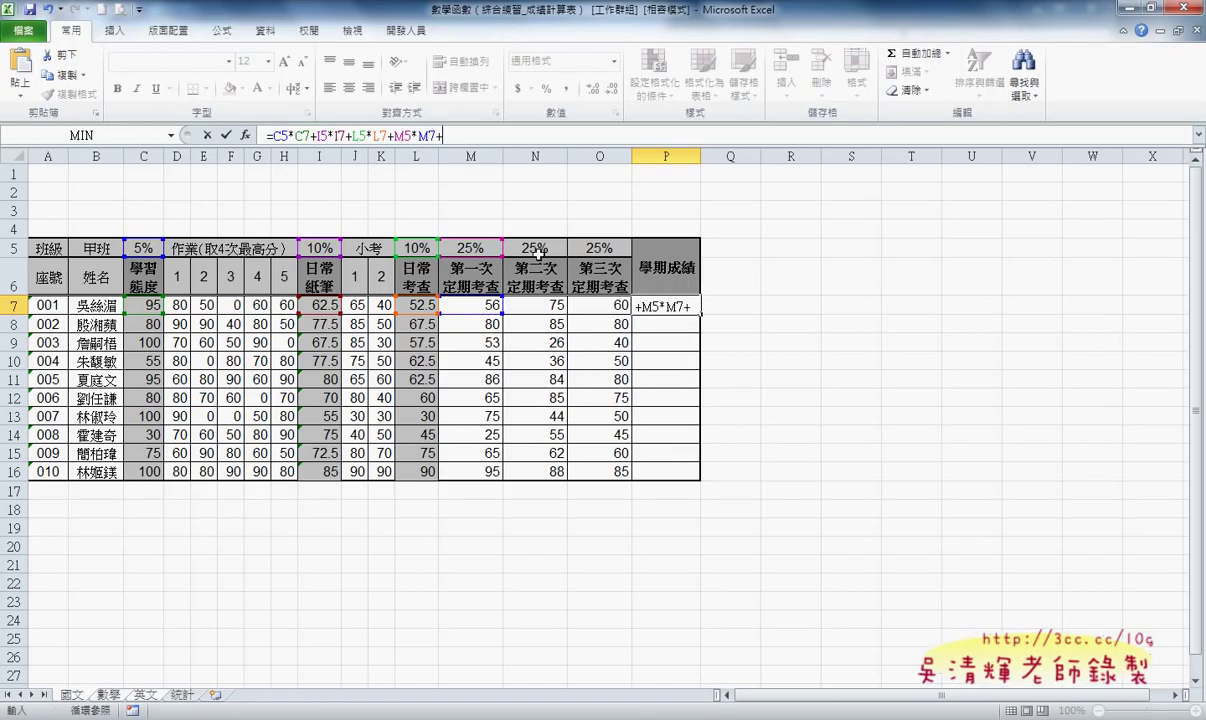
{"action": "left_click", "coordinate": [538, 247]}
{"action": "type", "text": "*"}
{"action": "left_click", "coordinate": [553, 313]}
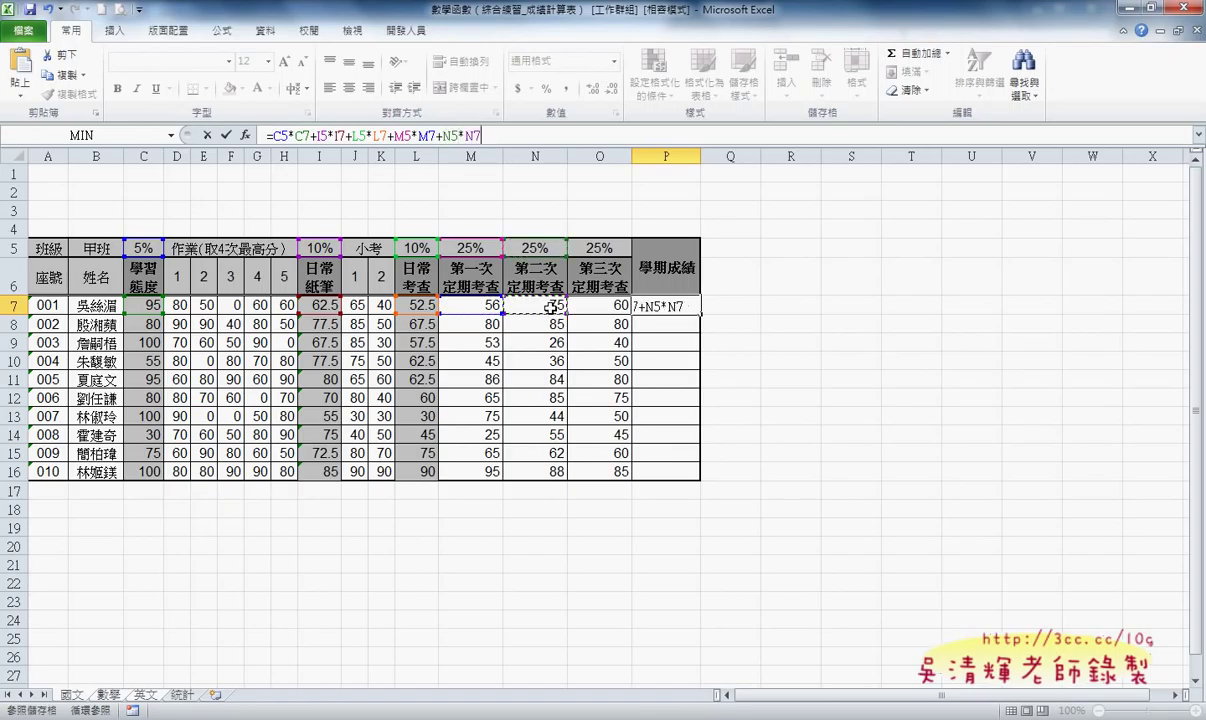
{"action": "type", "text": "+"}
{"action": "left_click", "coordinate": [609, 251]}
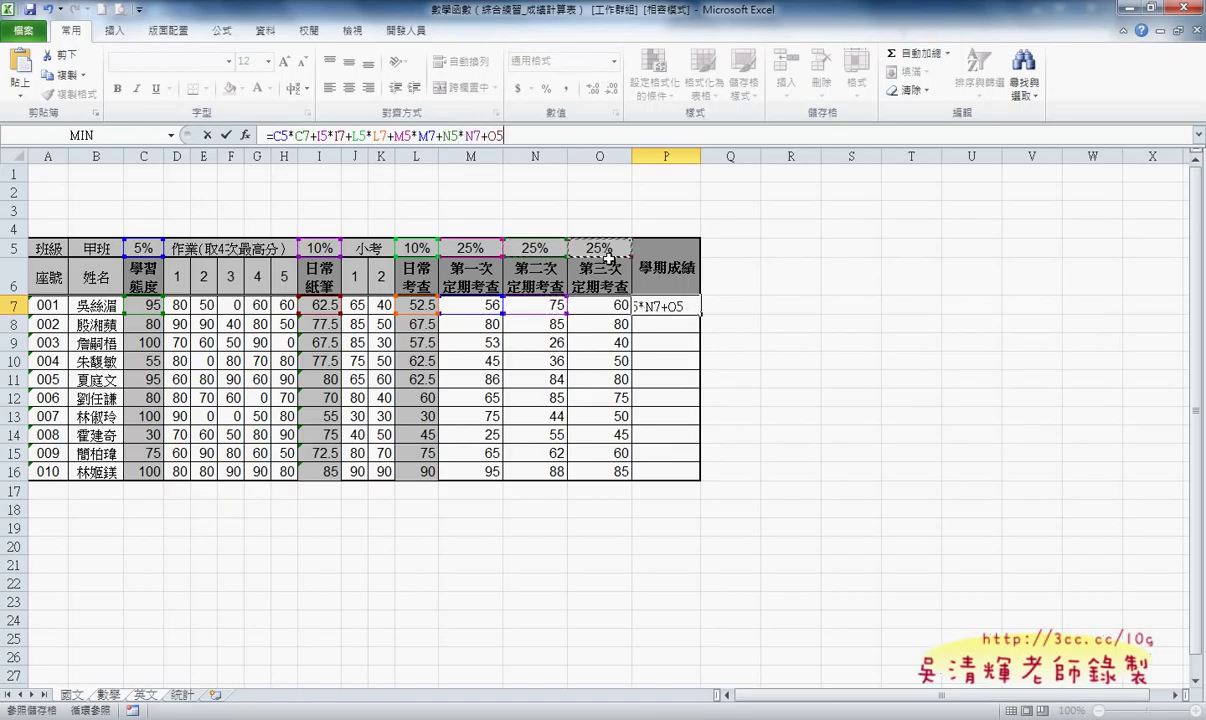
{"action": "type", "text": "*"}
{"action": "left_click", "coordinate": [609, 309]}
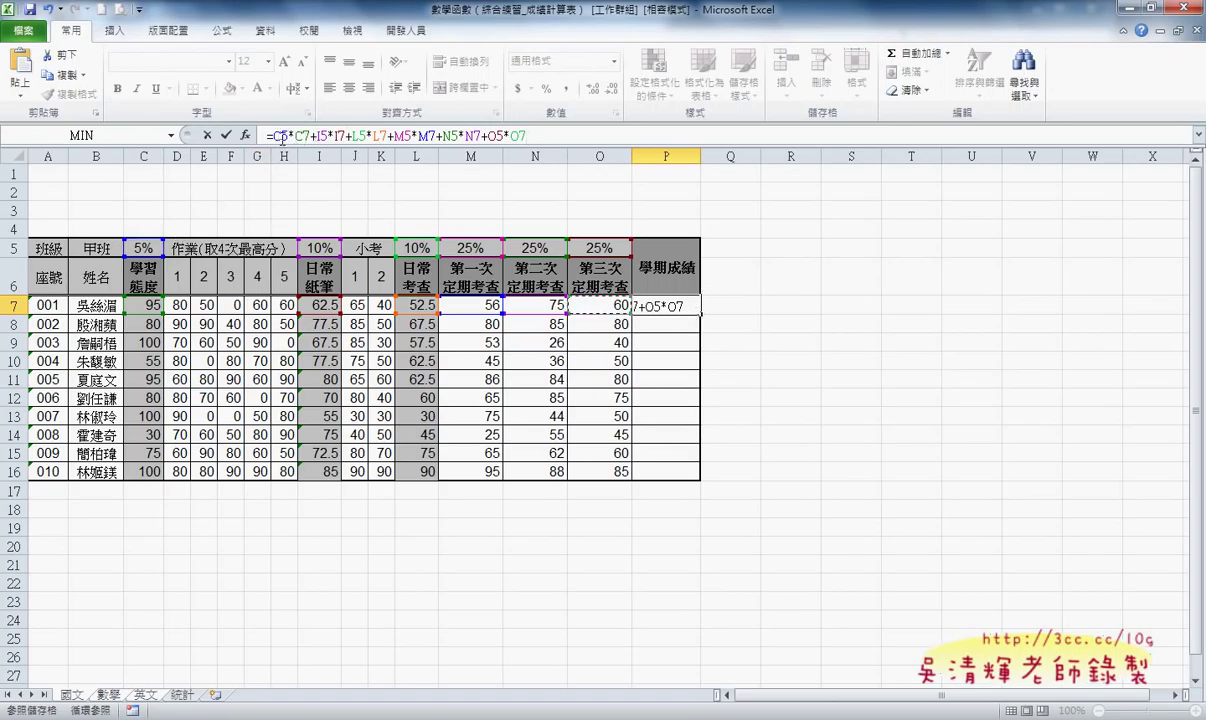
{"action": "left_click", "coordinate": [355, 136]}
- Make the C5, I5, L5, M5, N5 and O5 weights in P7's formula absolute references
{"action": "key", "text": "F4"}
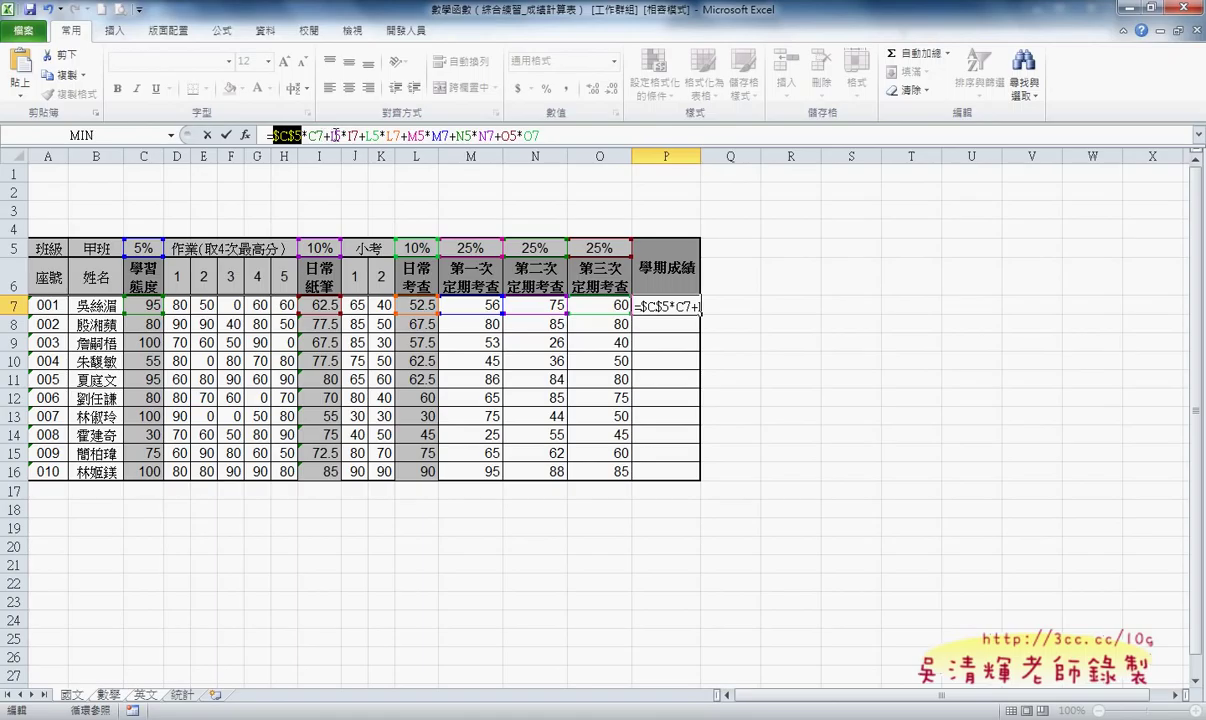
{"action": "key", "text": "Right"}
{"action": "key", "text": "Right"}
{"action": "key", "text": "Right"}
{"action": "key", "text": "F4"}
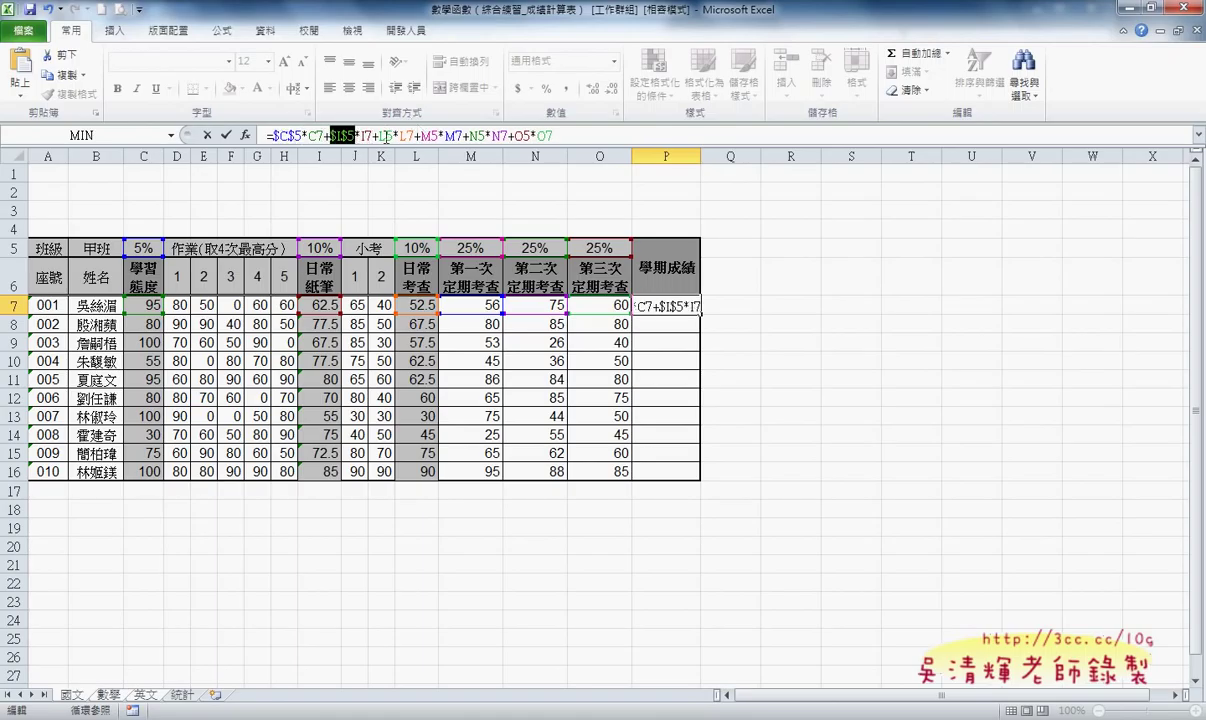
{"action": "left_click", "coordinate": [386, 136]}
{"action": "key", "text": "F4"}
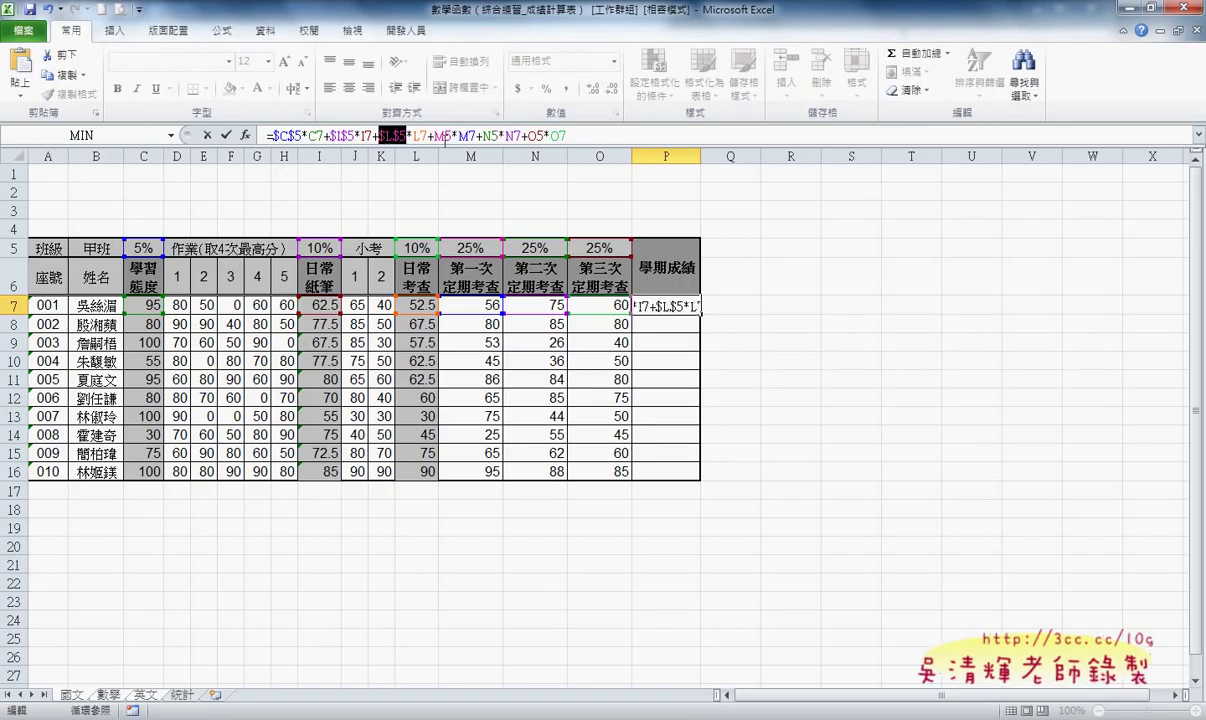
{"action": "left_click", "coordinate": [444, 140]}
{"action": "key", "text": "F4"}
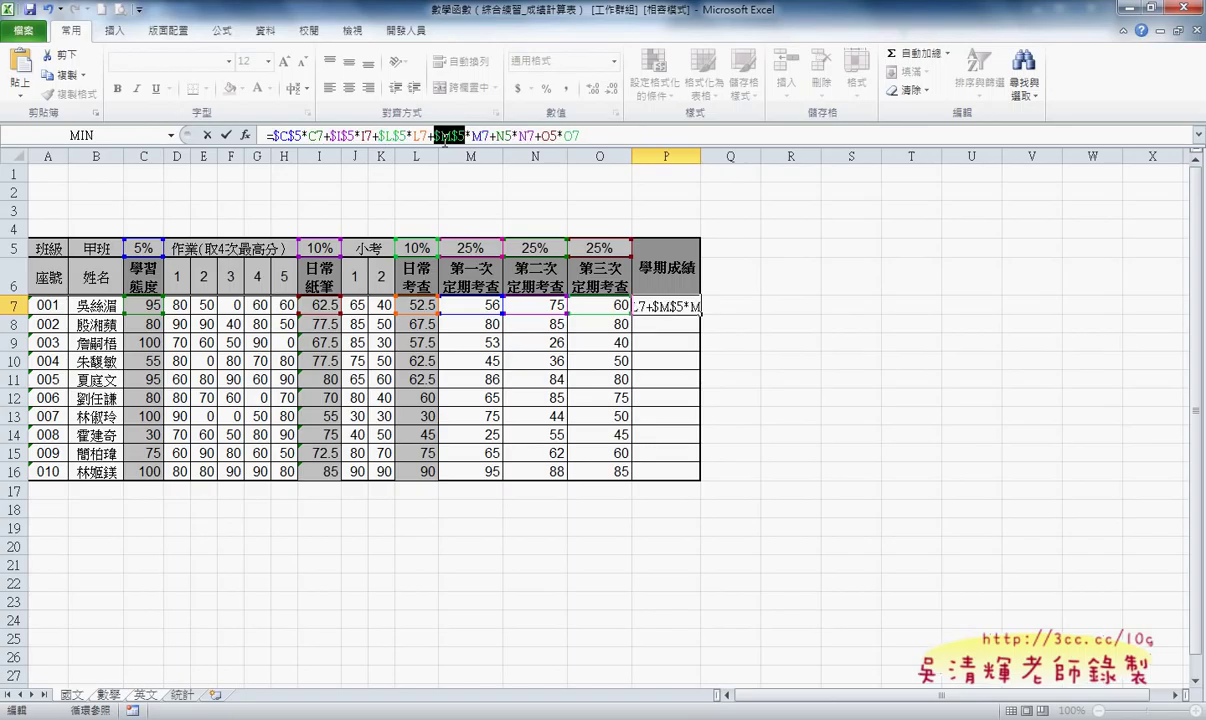
{"action": "left_click", "coordinate": [507, 137]}
{"action": "key", "text": "F4"}
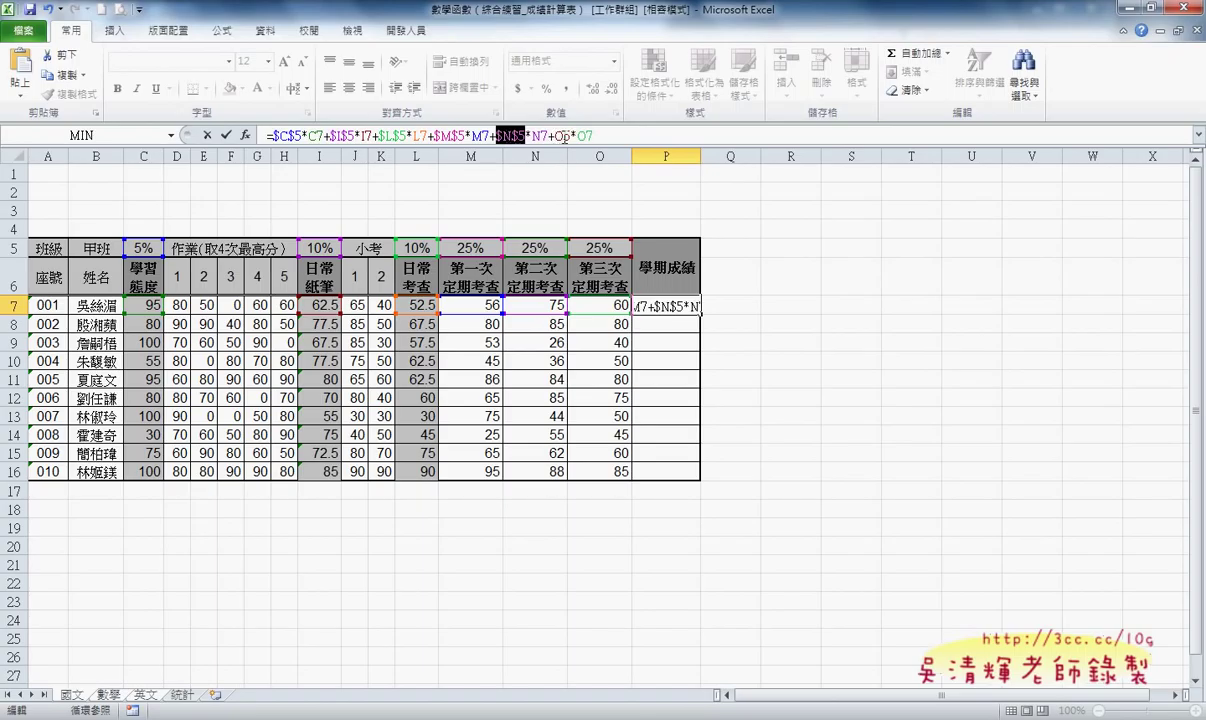
{"action": "left_click", "coordinate": [565, 137]}
{"action": "key", "text": "F4"}
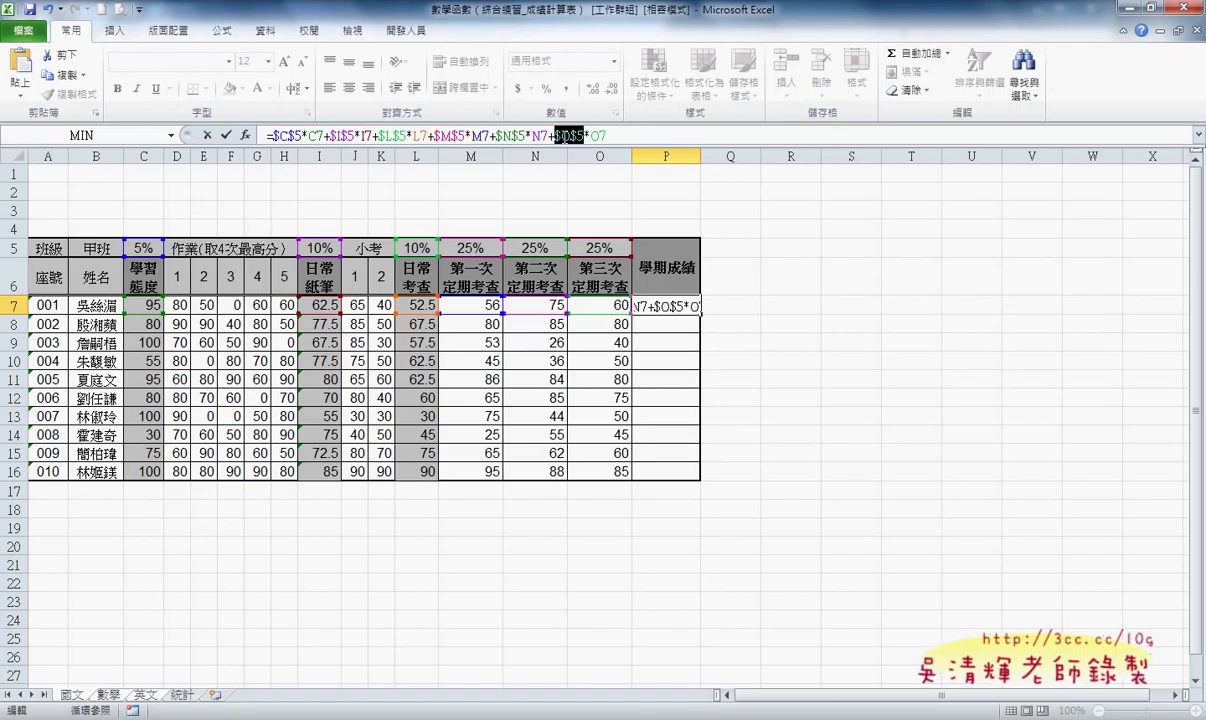
- Confirm P7's semester-grade formula and fill it down to P16
{"action": "left_click", "coordinate": [227, 134]}
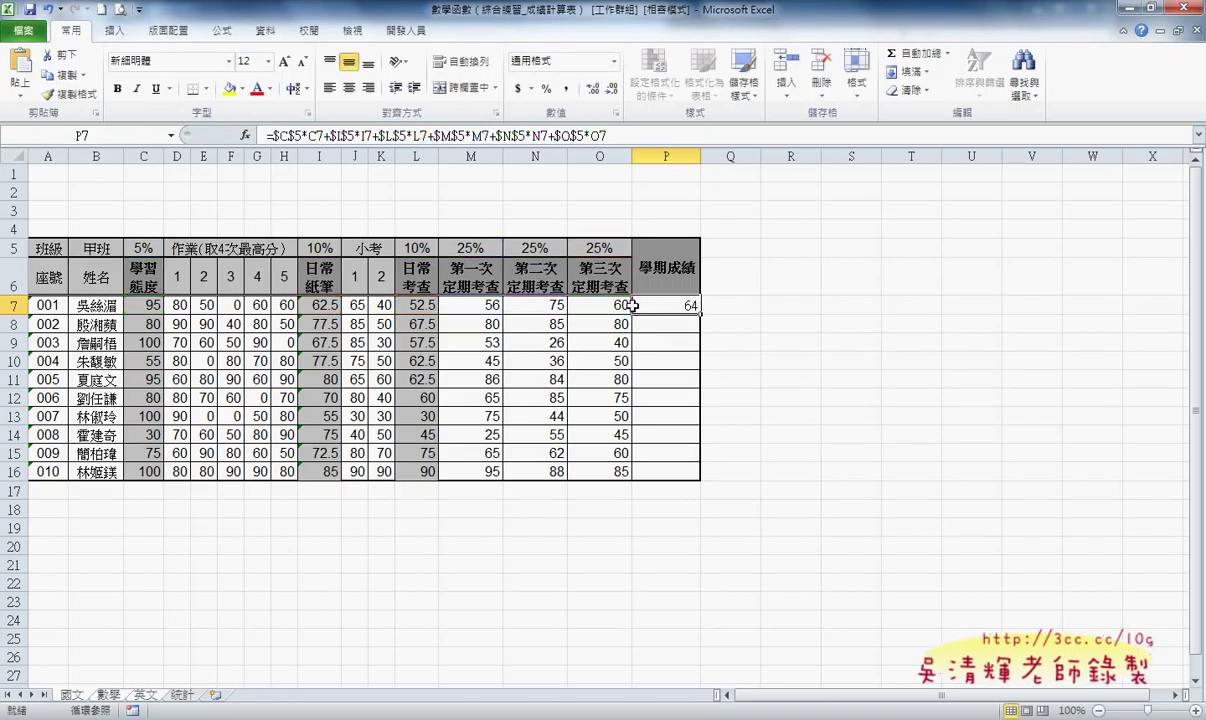
{"action": "double_click", "coordinate": [700, 313]}
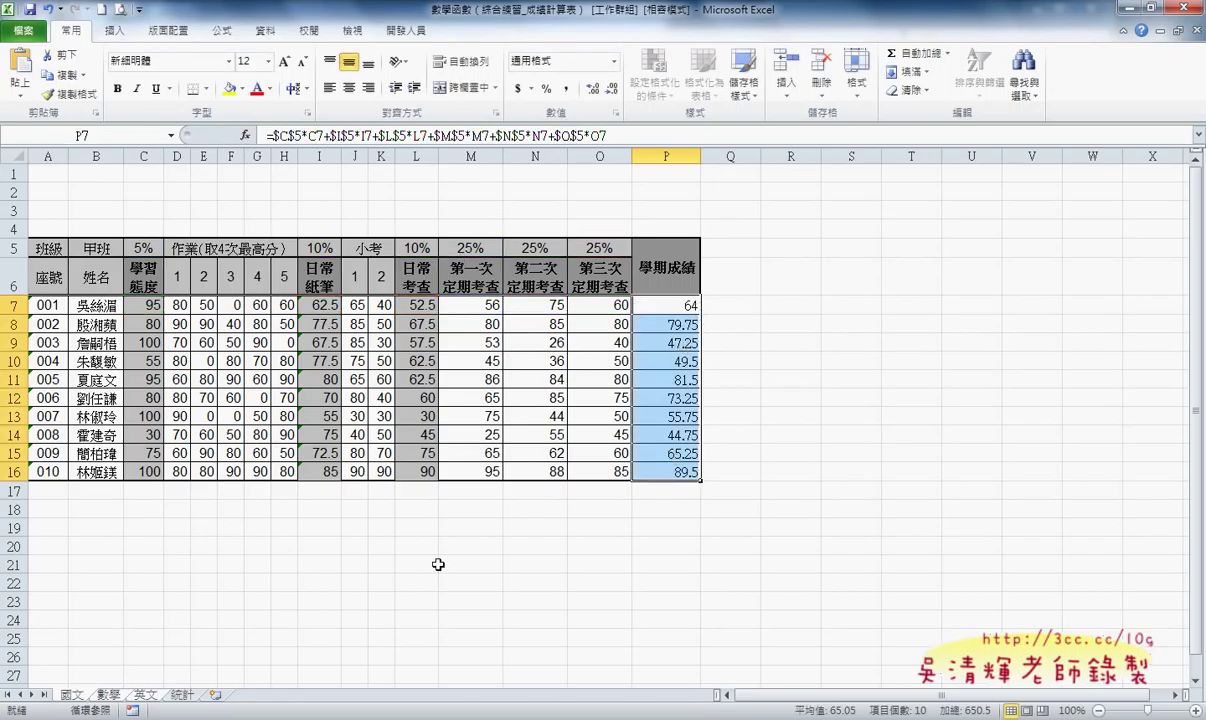
{"action": "key", "text": "F9"}
{"action": "key", "text": "F9"}
{"action": "key", "text": "F9"}
- Check the computed grades on the 數學 and 英文 sheets, then go to 統計
{"action": "left_click", "coordinate": [103, 695]}
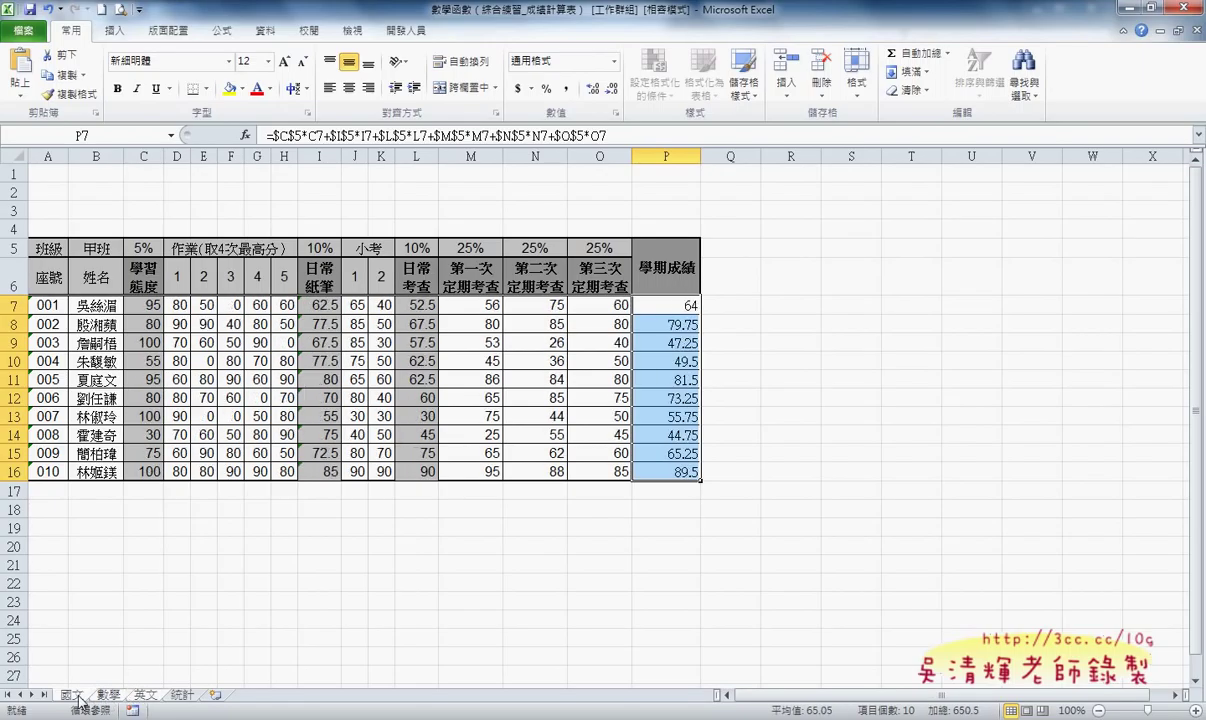
{"action": "left_click", "coordinate": [146, 697]}
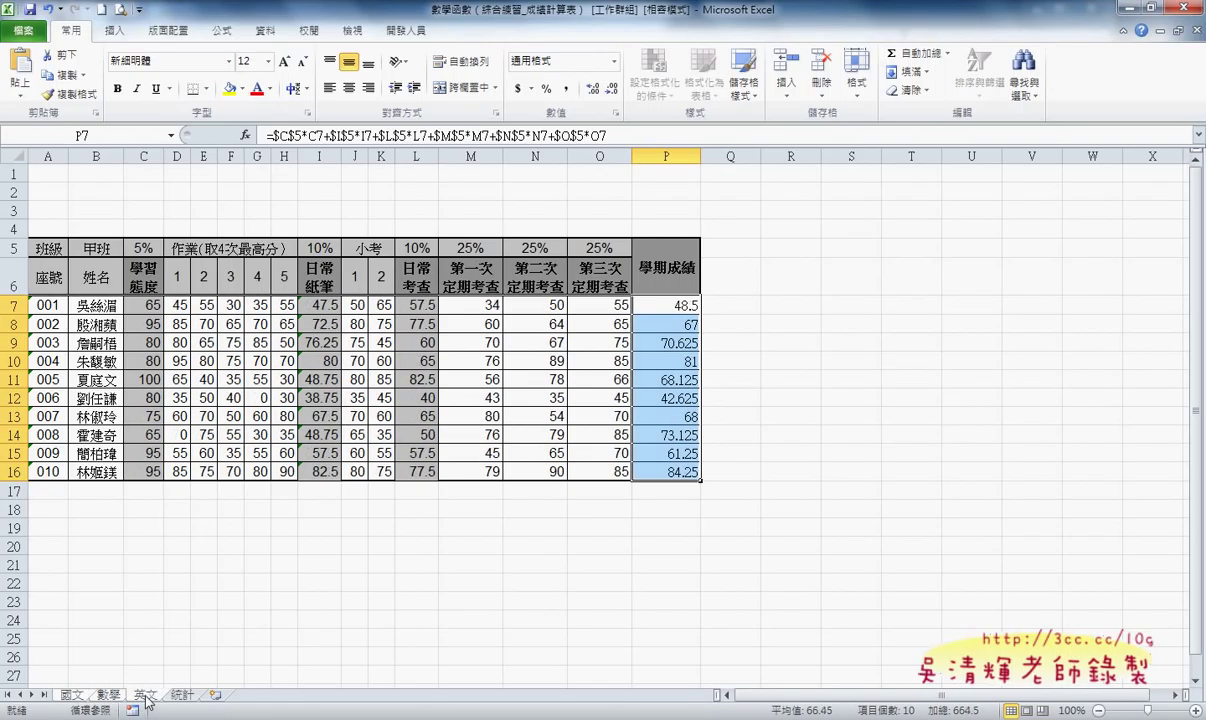
{"action": "left_click", "coordinate": [103, 695]}
{"action": "left_click", "coordinate": [146, 697]}
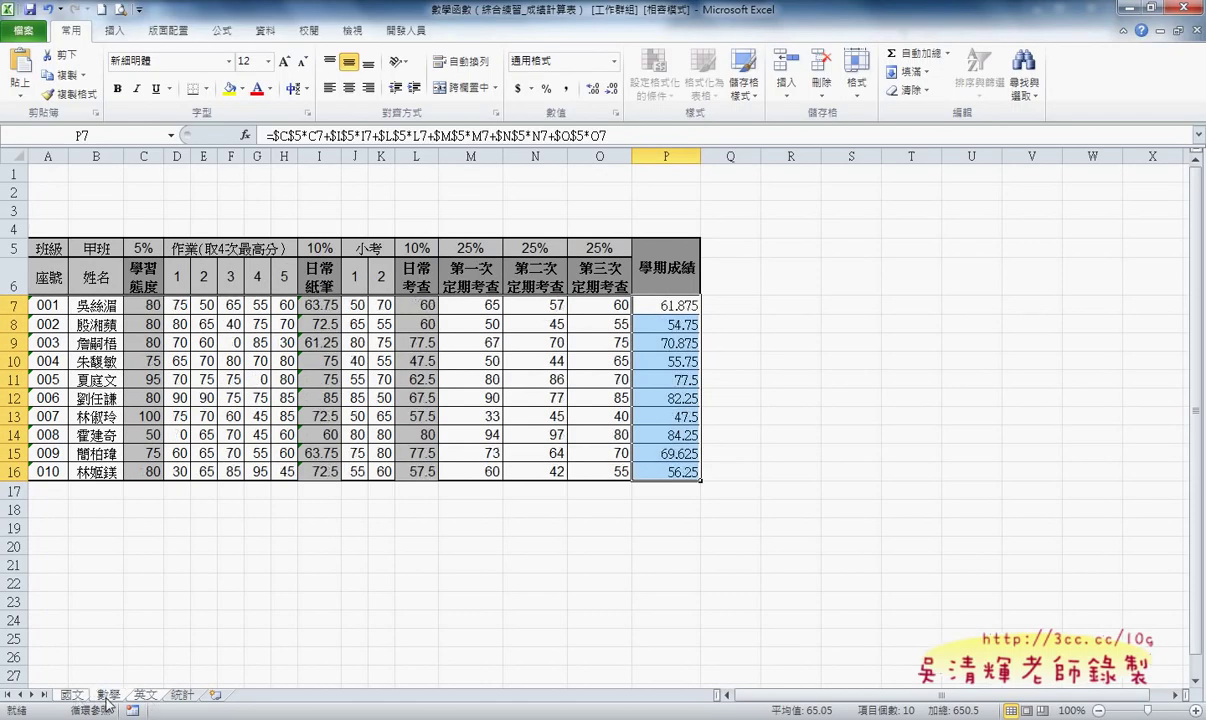
{"action": "key", "text": "F9"}
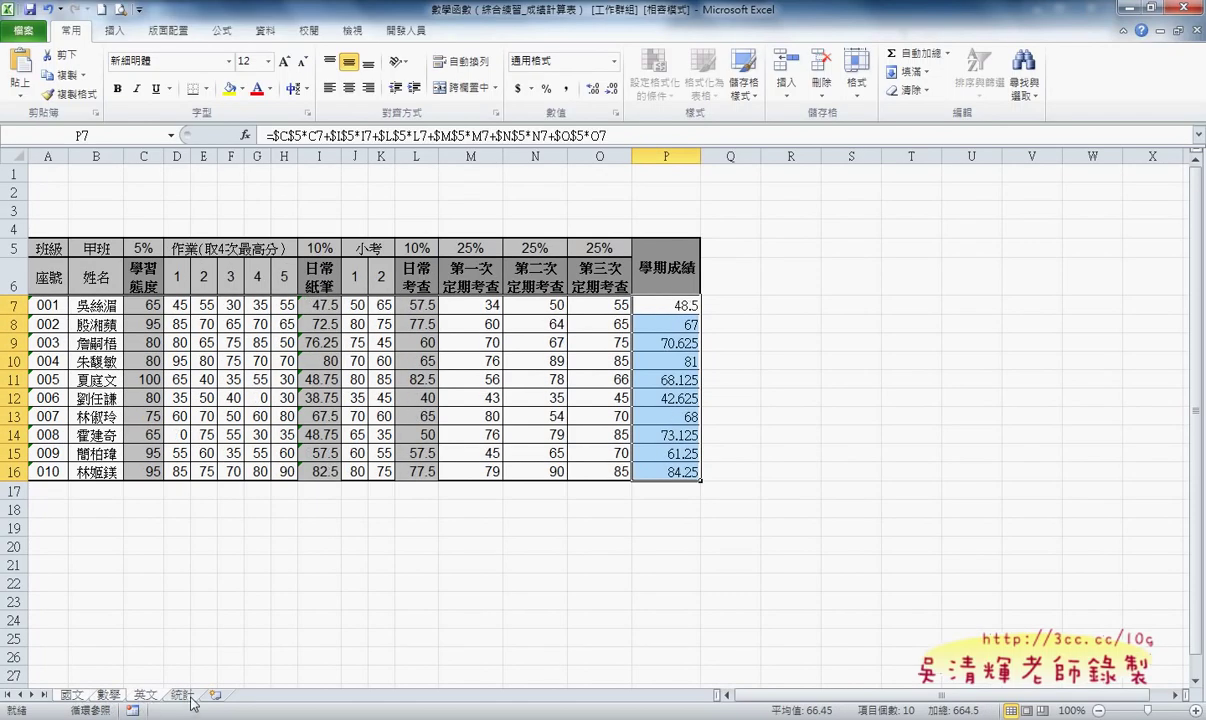
{"action": "left_click", "coordinate": [190, 698]}
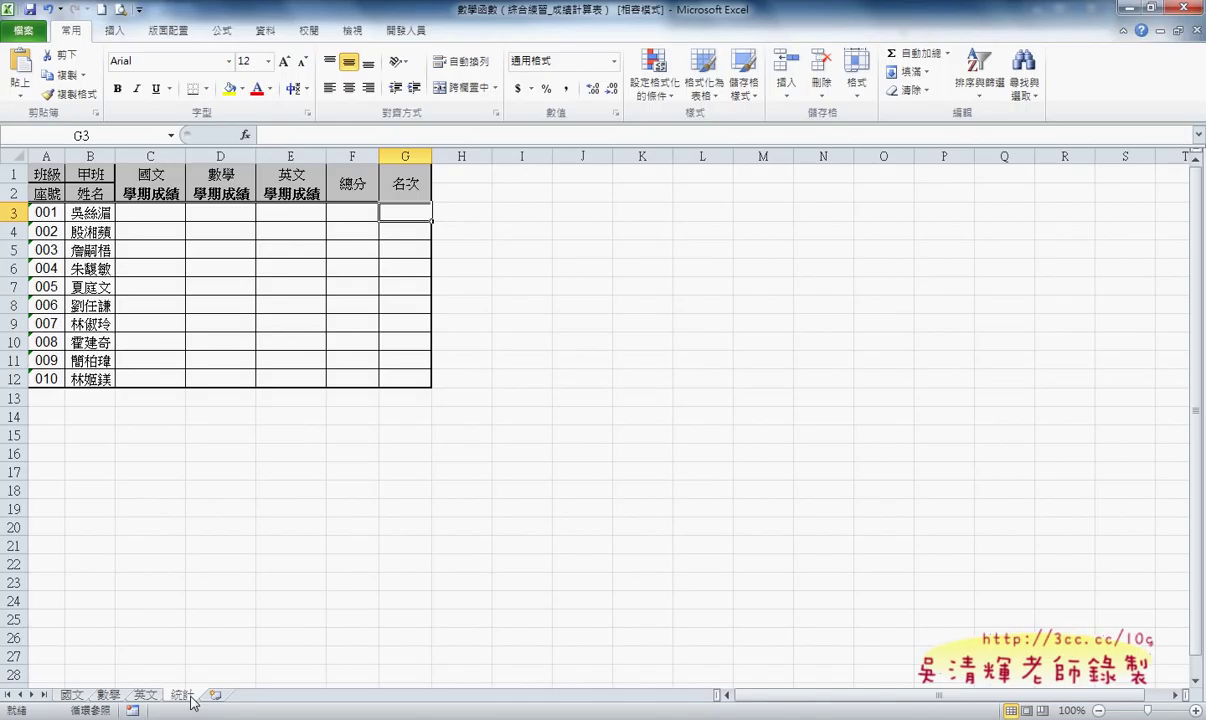
- Copy the 國文 semester grades in P7:P16
{"action": "left_click", "coordinate": [72, 695]}
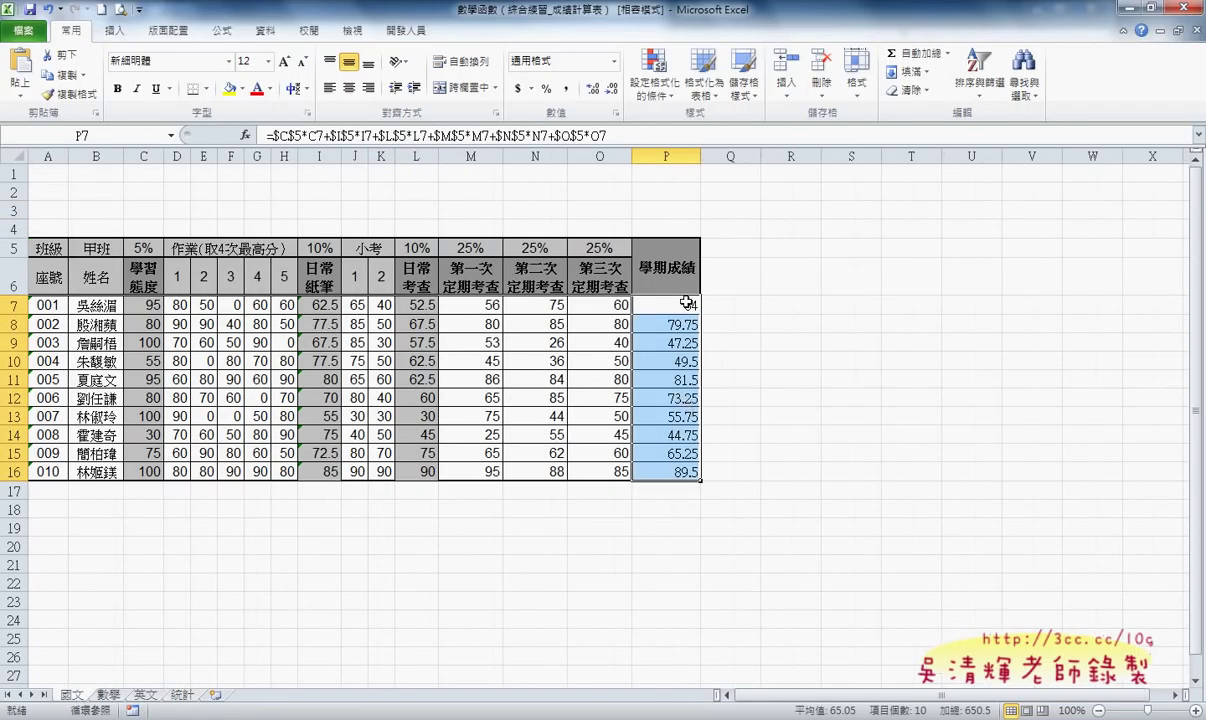
{"action": "left_click_drag", "start_coordinate": [686, 302], "coordinate": [670, 473]}
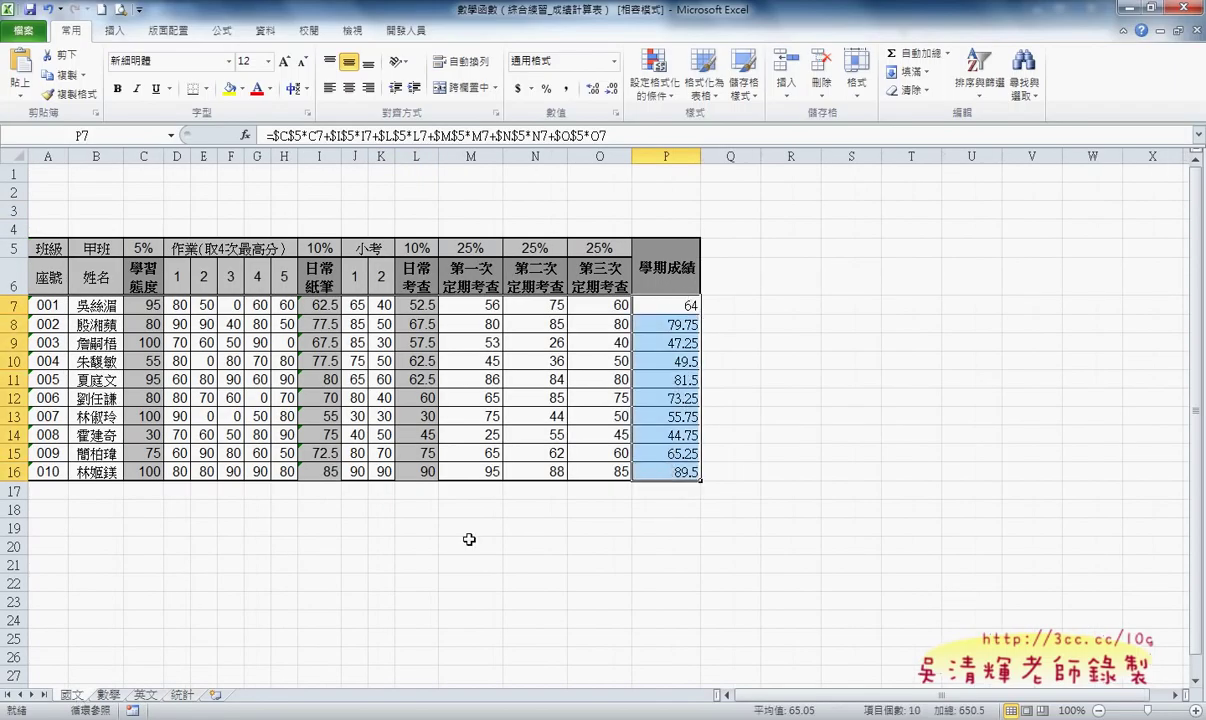
{"action": "right_click", "coordinate": [686, 342]}
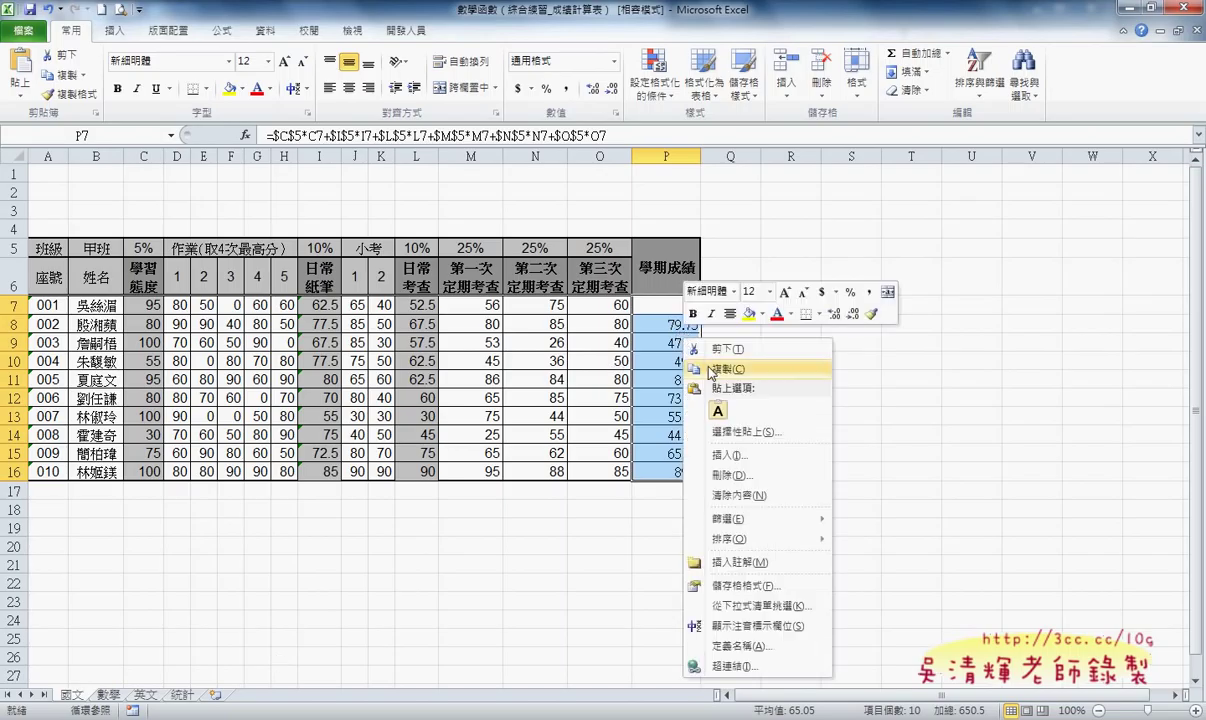
{"action": "left_click", "coordinate": [712, 368]}
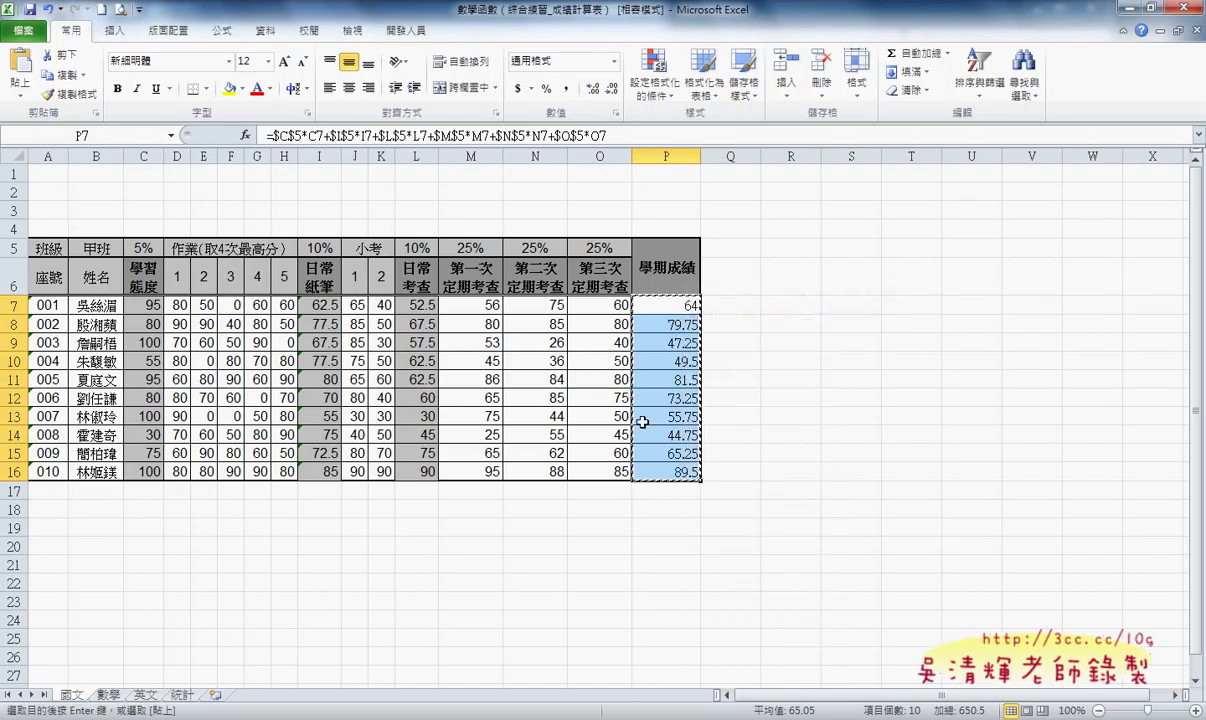
- Open Paste Special for cell C3 on the 統計 sheet
{"action": "left_click", "coordinate": [183, 694]}
{"action": "left_click", "coordinate": [146, 212]}
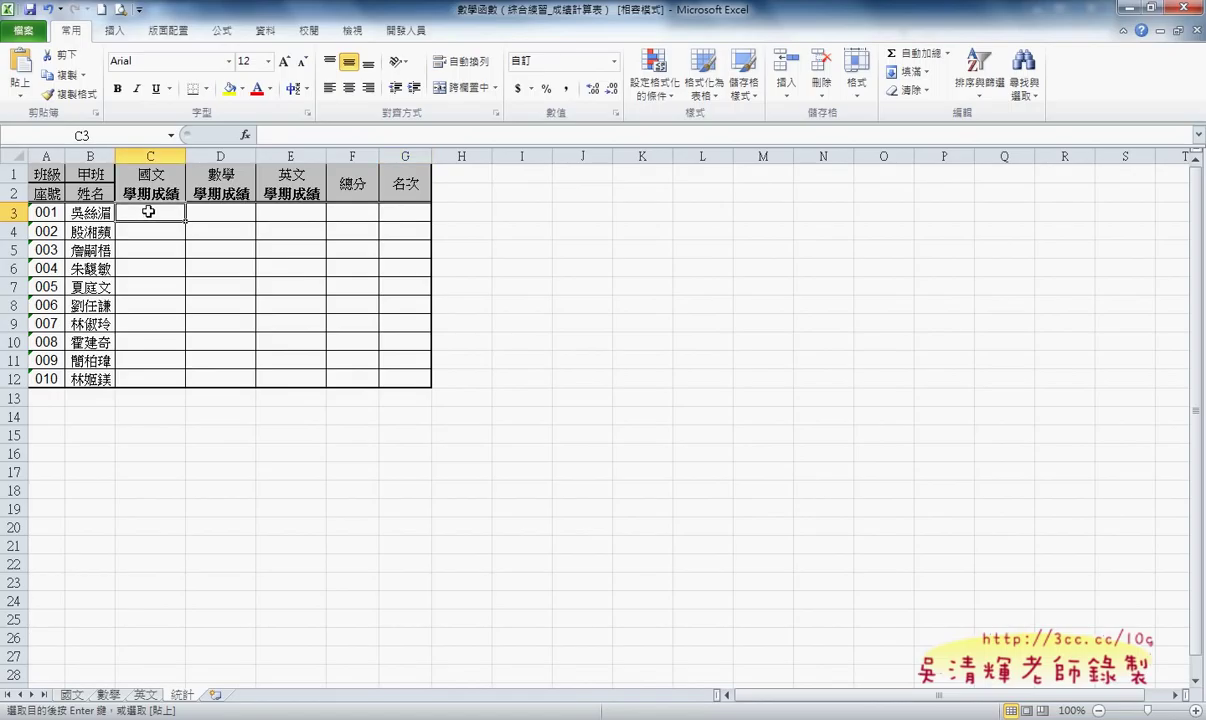
{"action": "right_click", "coordinate": [149, 212]}
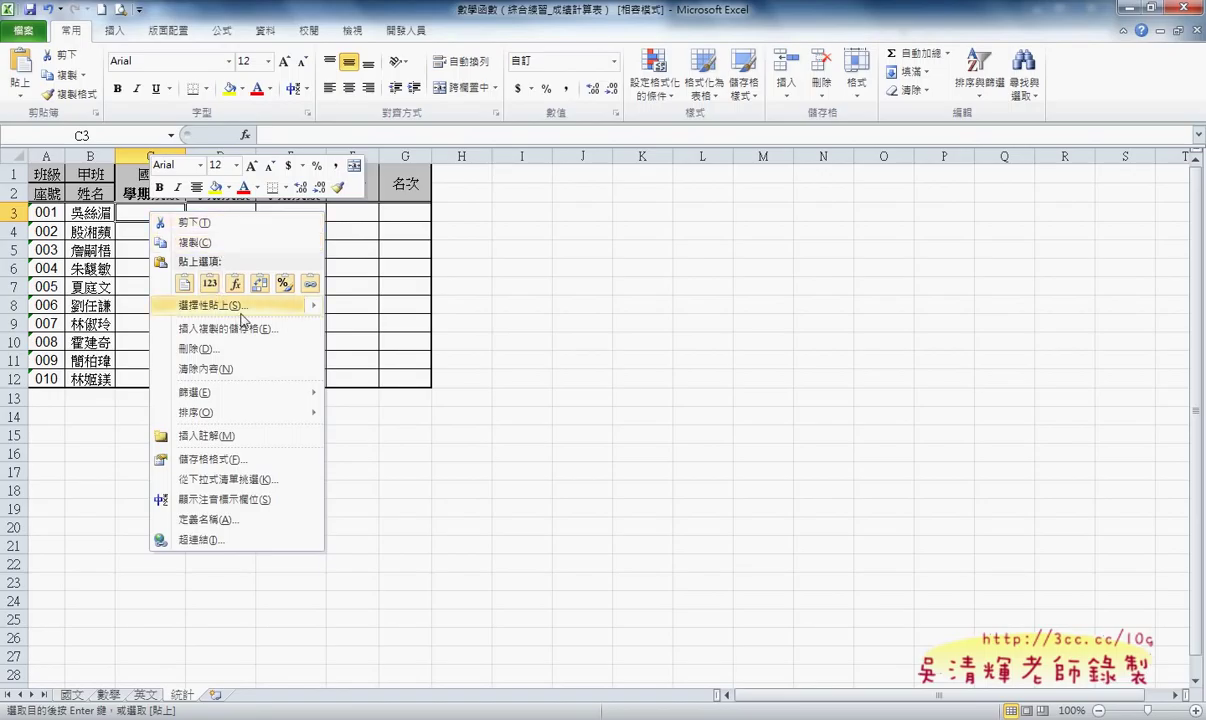
{"action": "mouse_move", "coordinate": [241, 316]}
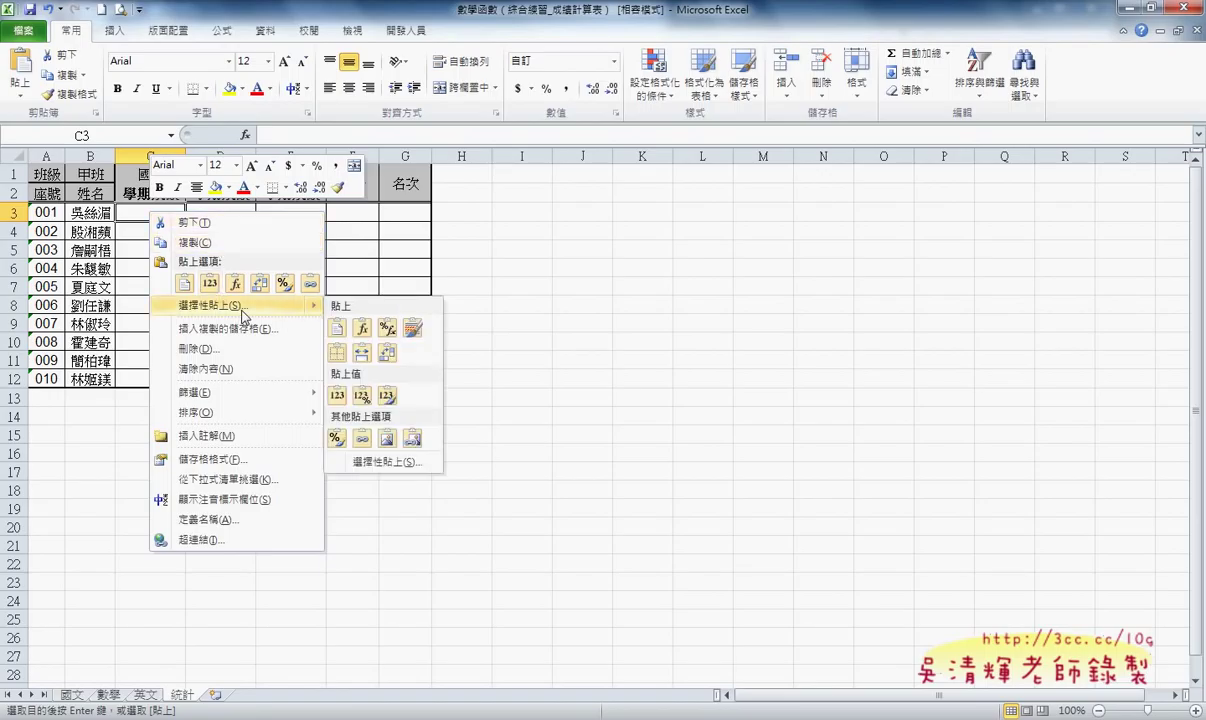
{"action": "left_click", "coordinate": [394, 463]}
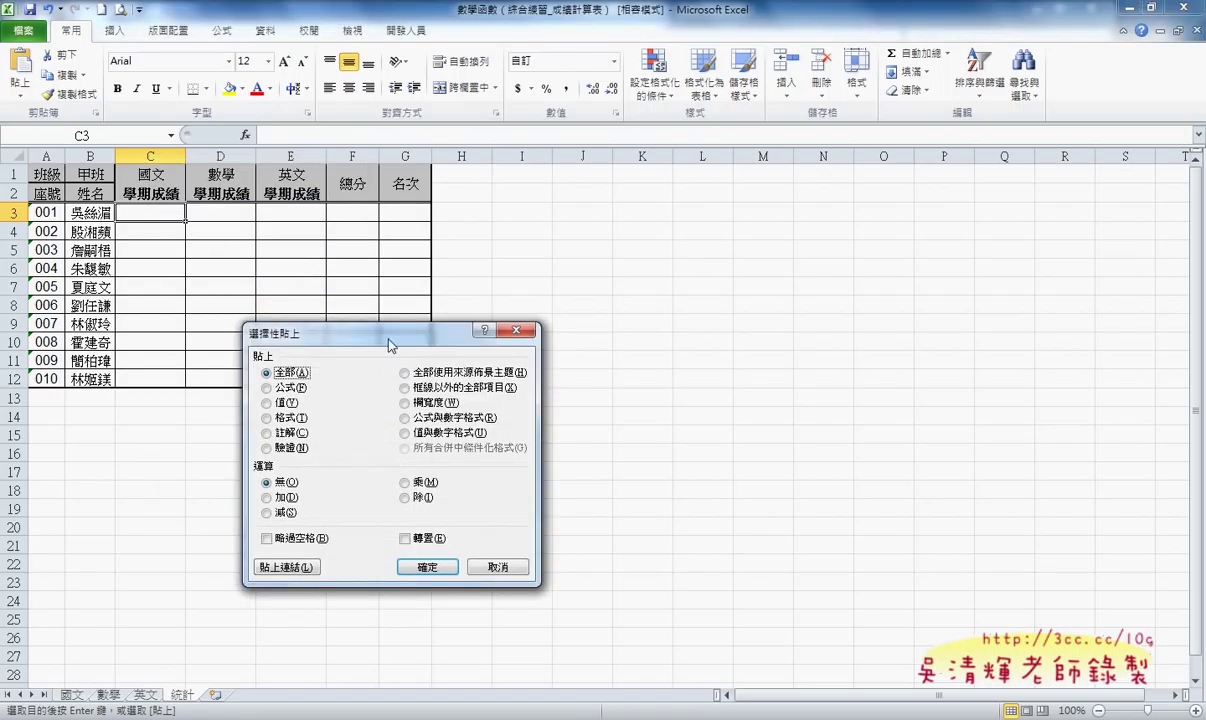
- Paste the 國文 grades as links into 統計 column C from C3
{"action": "left_click_drag", "start_coordinate": [372, 320], "coordinate": [595, 256]}
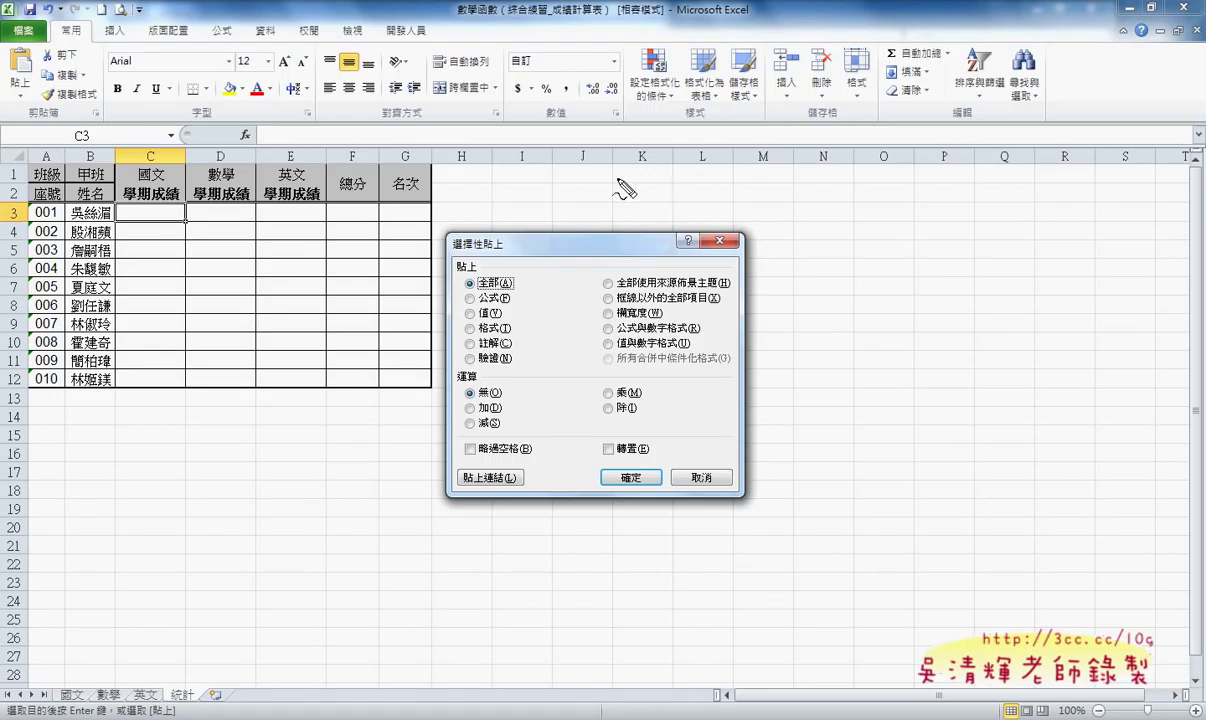
{"action": "mouse_move", "coordinate": [464, 323]}
{"action": "left_mouse_down"}
{"action": "mouse_move", "coordinate": [518, 320]}
{"action": "mouse_move", "coordinate": [440, 290]}
{"action": "mouse_move", "coordinate": [455, 320]}
{"action": "left_mouse_up"}
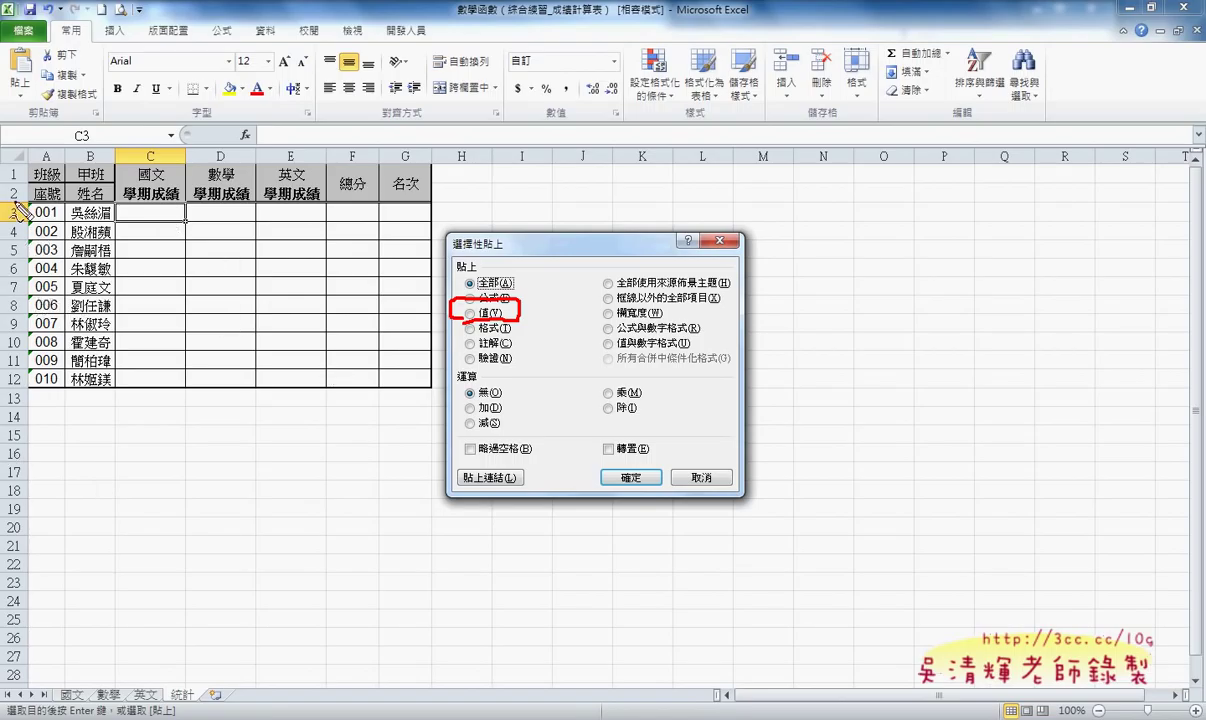
{"action": "left_click_drag", "start_coordinate": [448, 470], "coordinate": [457, 478]}
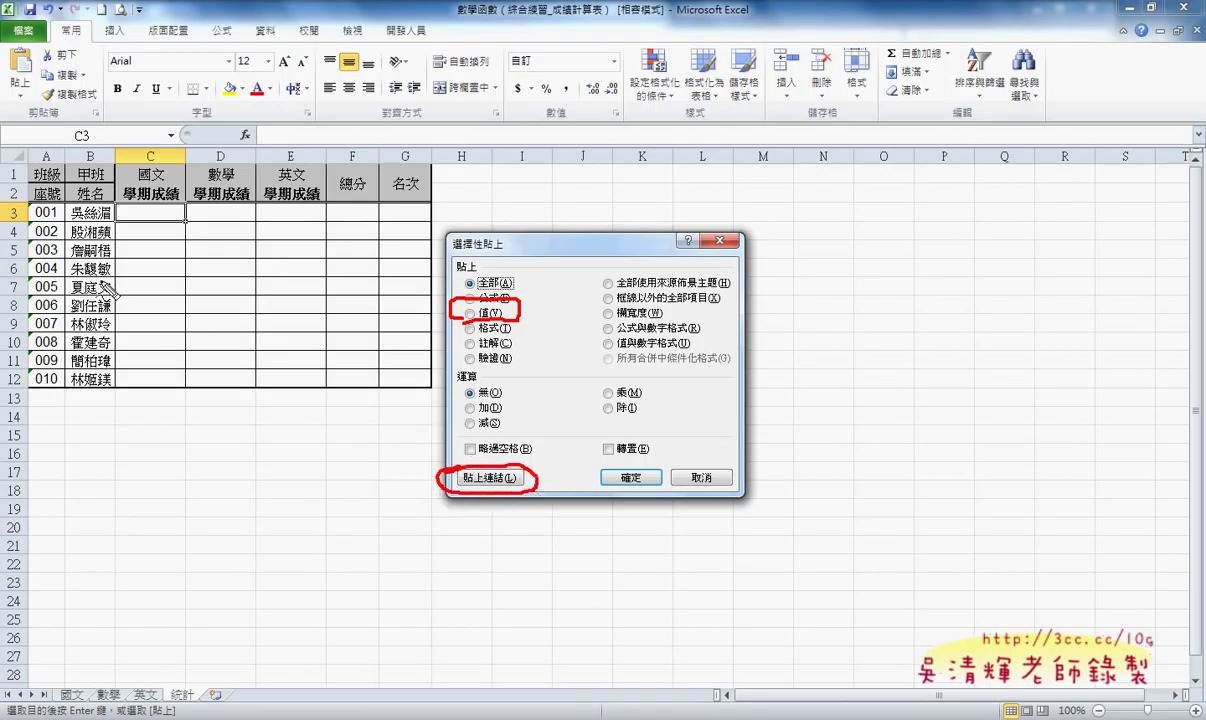
{"action": "key", "text": "Escape"}
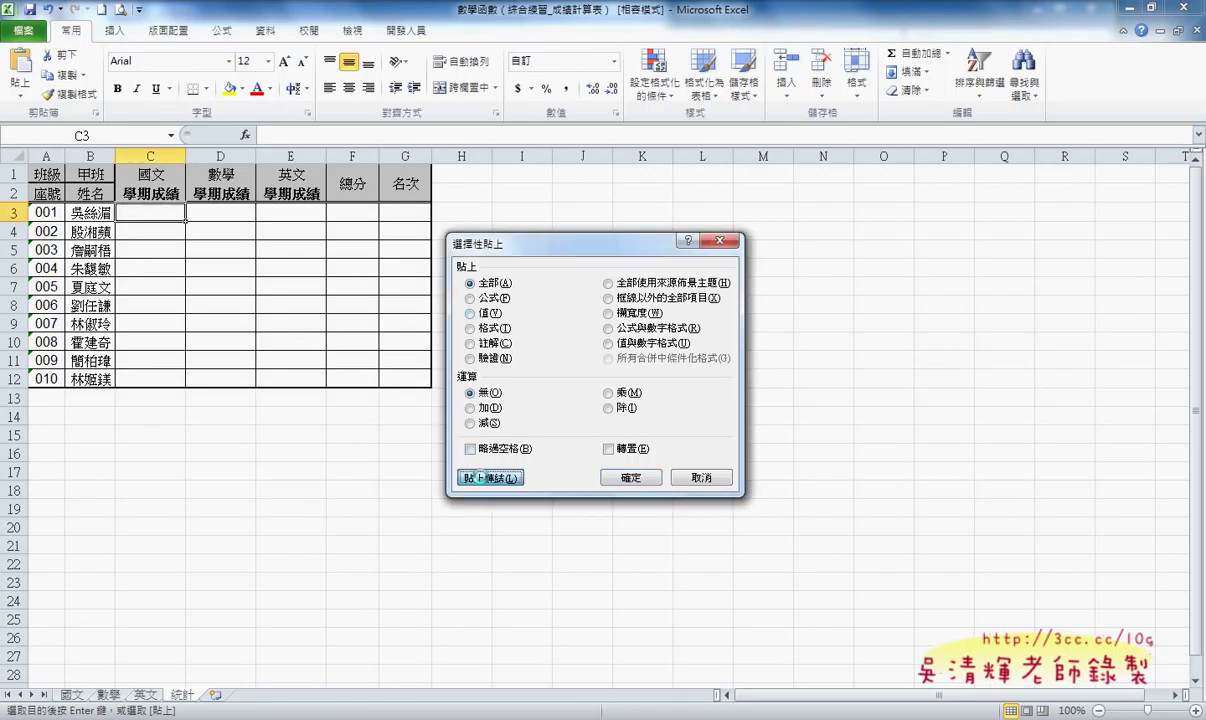
{"action": "left_click", "coordinate": [480, 478]}
- Paste-link the 數學 semester grades from 數學!P7:P16 into 統計 column D at D3
{"action": "left_click", "coordinate": [112, 696]}
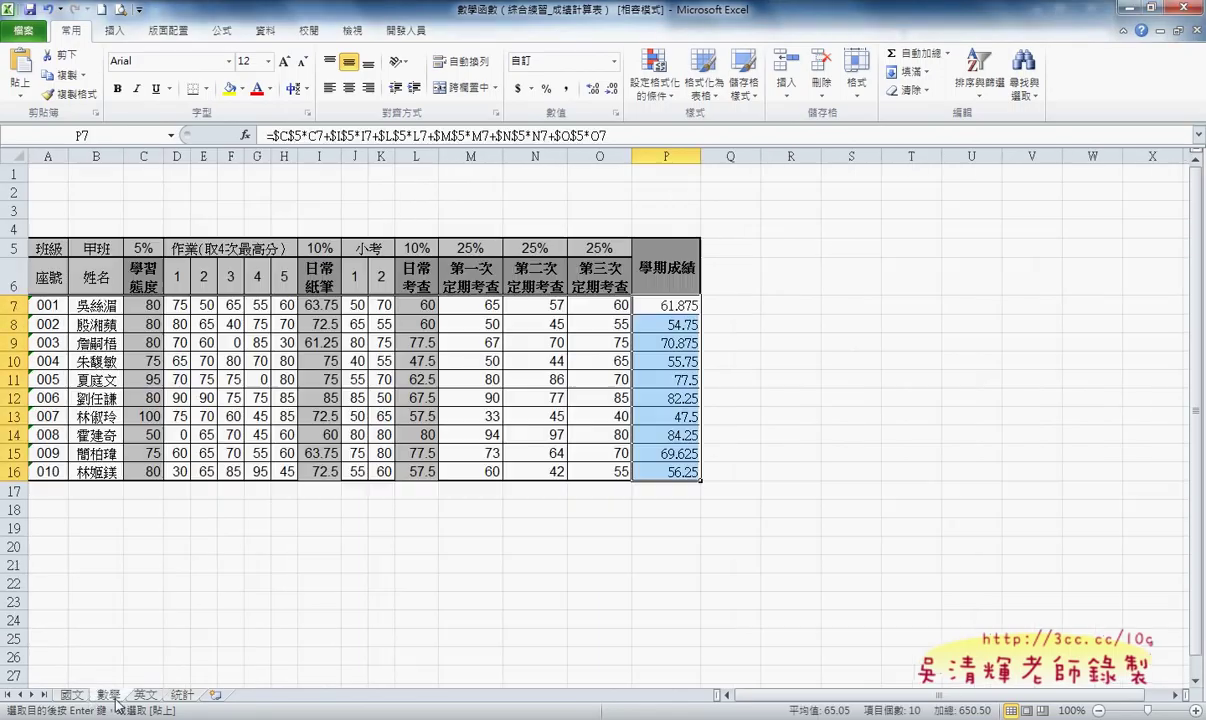
{"action": "right_click", "coordinate": [637, 325]}
{"action": "left_click", "coordinate": [665, 361]}
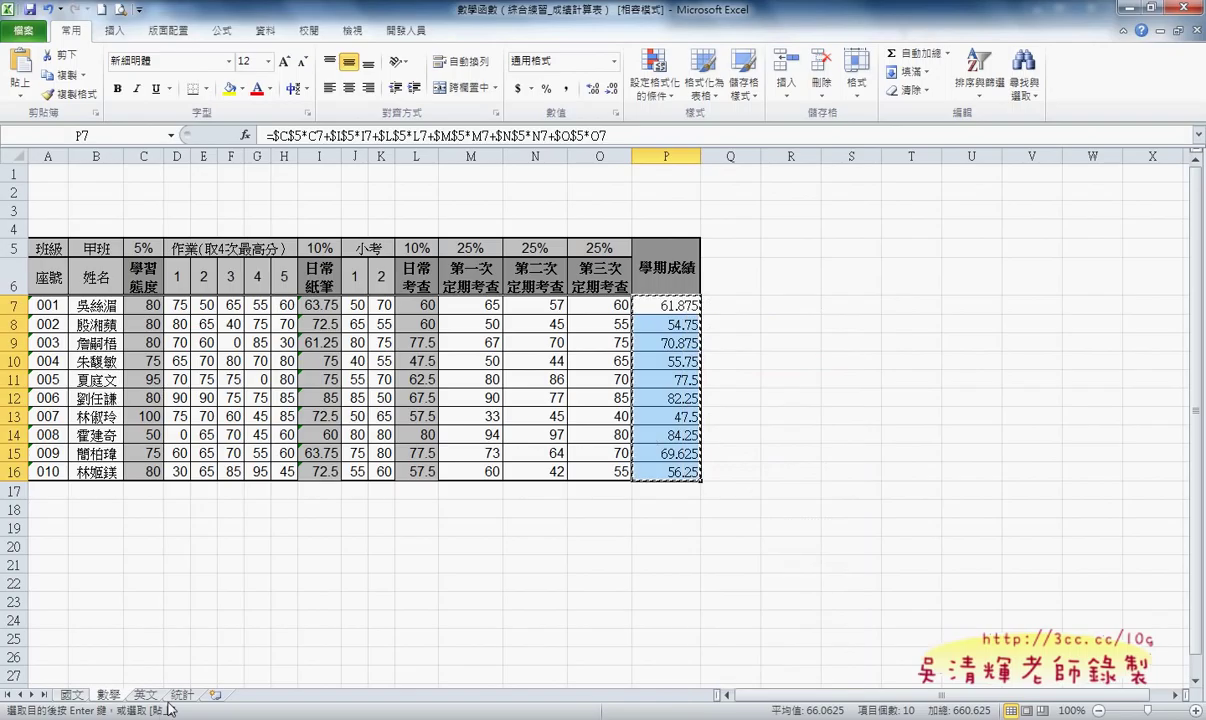
{"action": "left_click", "coordinate": [182, 694]}
{"action": "right_click", "coordinate": [215, 210]}
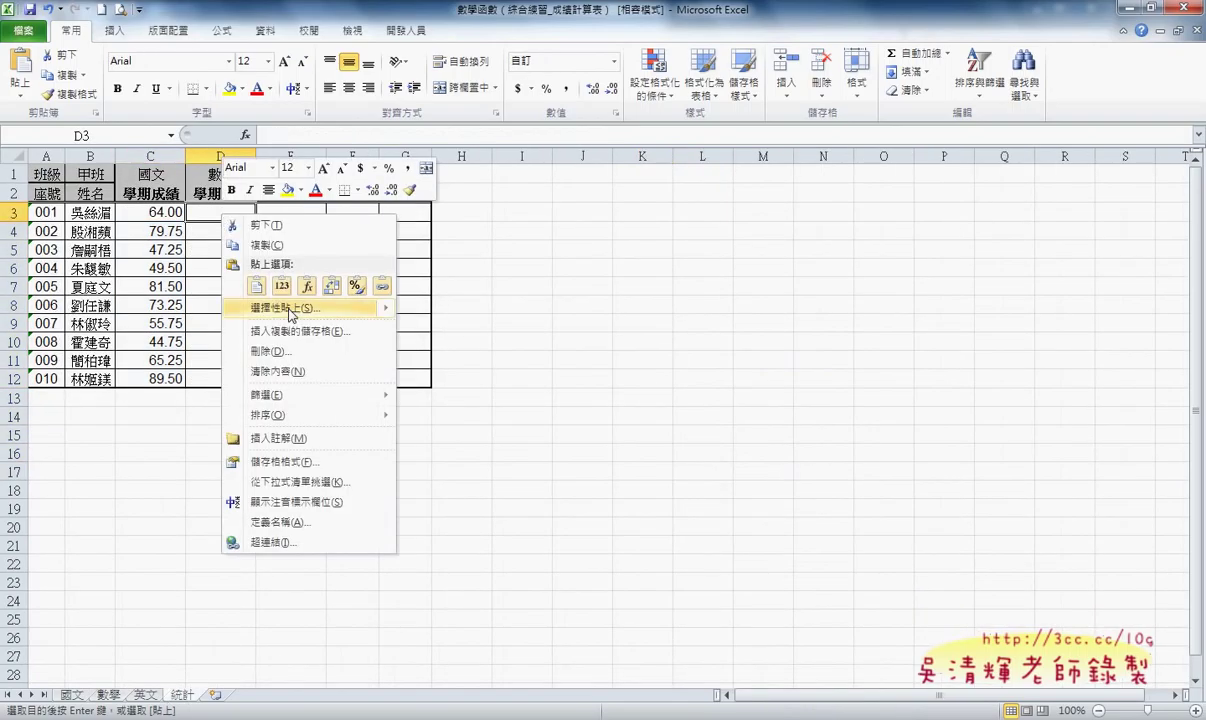
{"action": "mouse_move", "coordinate": [291, 315]}
{"action": "left_click", "coordinate": [553, 538]}
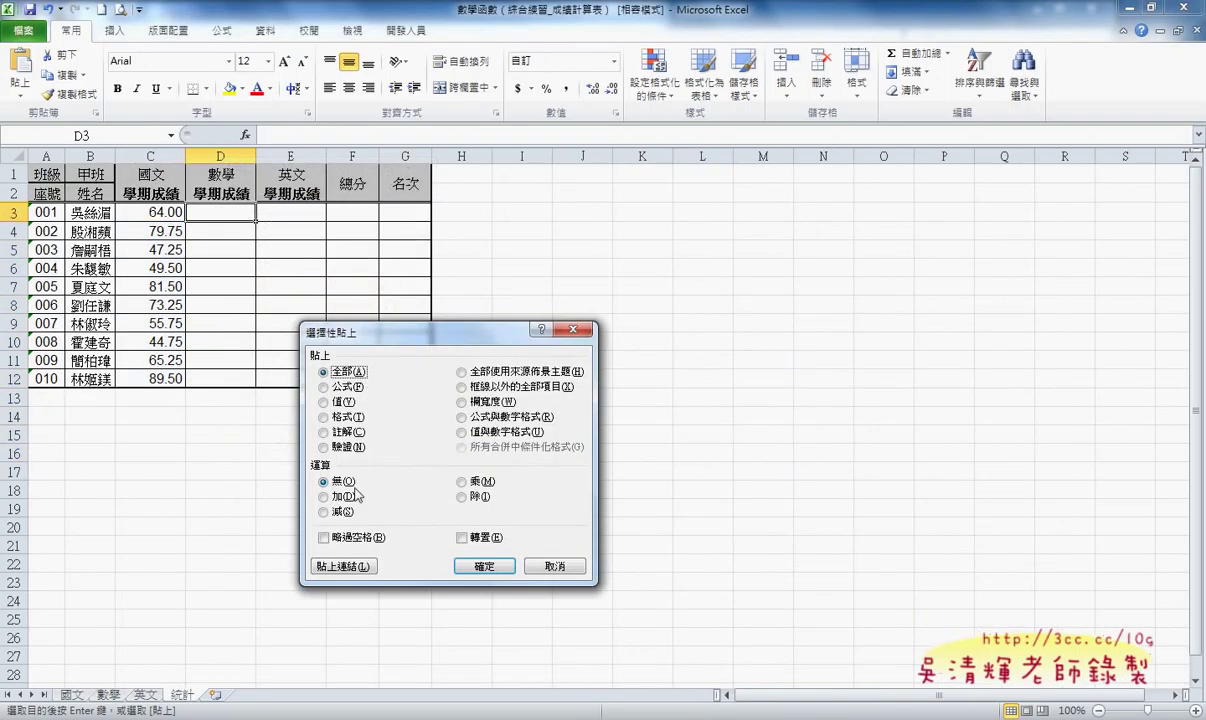
{"action": "key", "text": "Return"}
- Copy the 英文 semester grades 英文!P7:P16 and bring up Paste Special at 統計!E3
{"action": "left_click", "coordinate": [146, 695]}
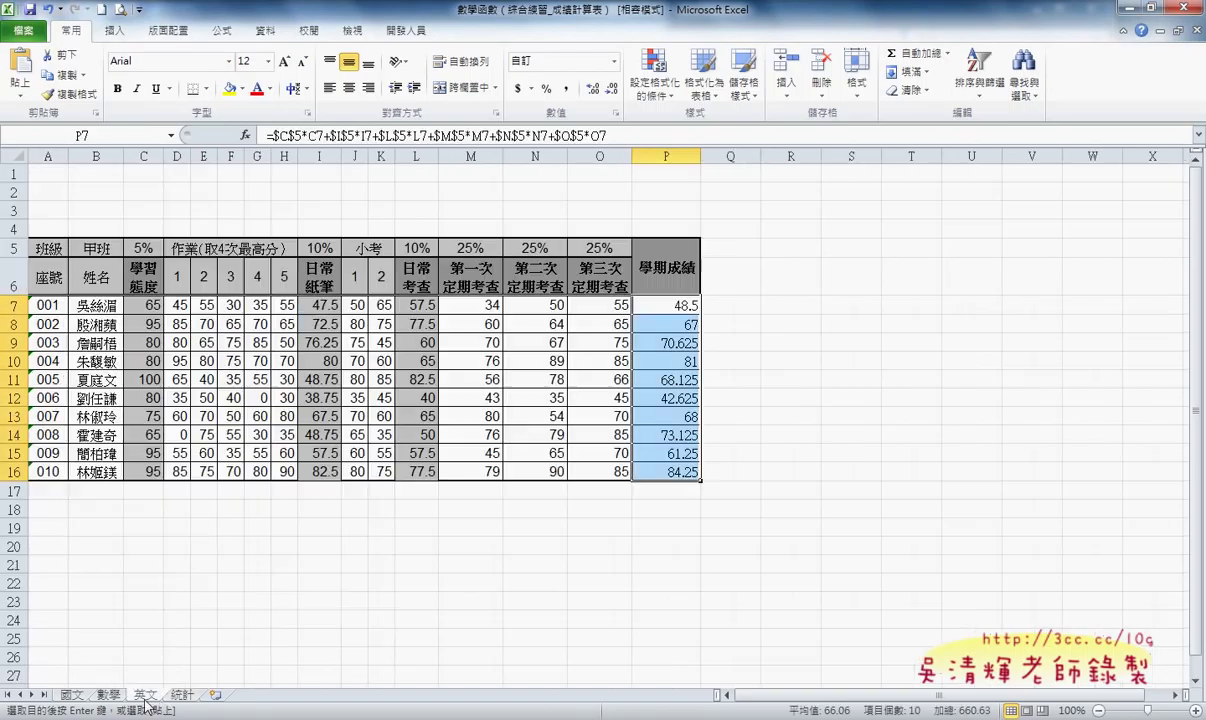
{"action": "right_click", "coordinate": [654, 362]}
{"action": "left_click", "coordinate": [700, 395]}
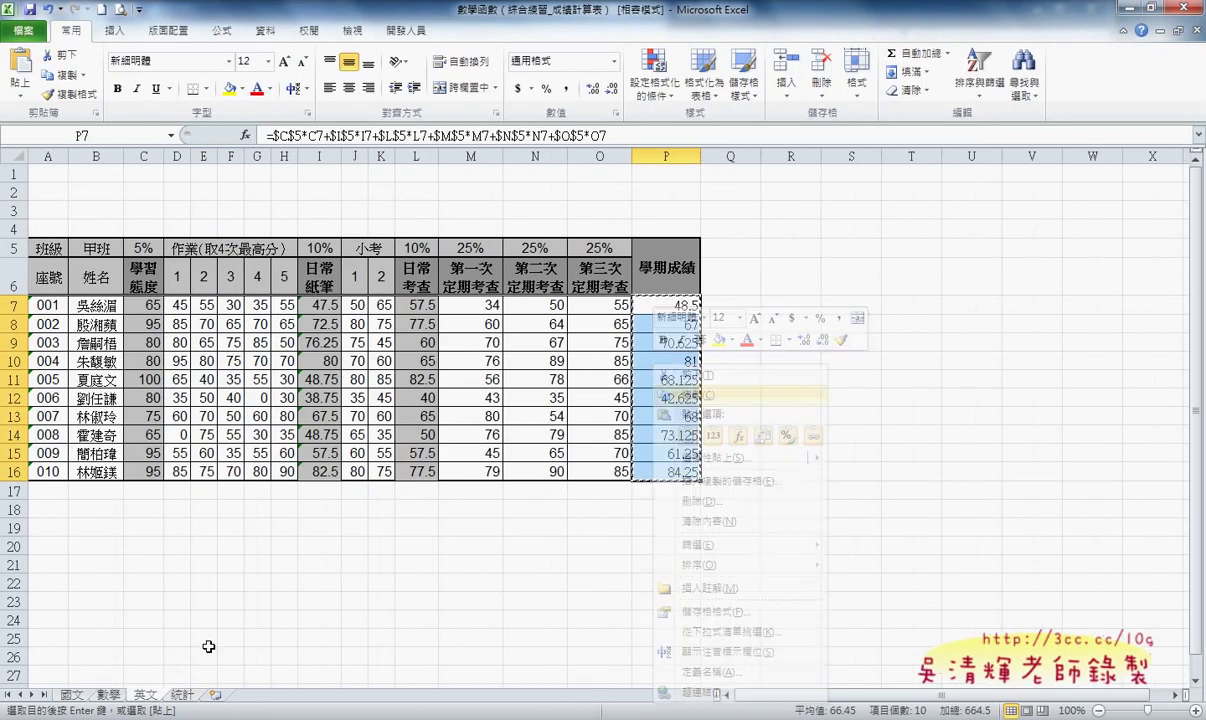
{"action": "left_click", "coordinate": [182, 694]}
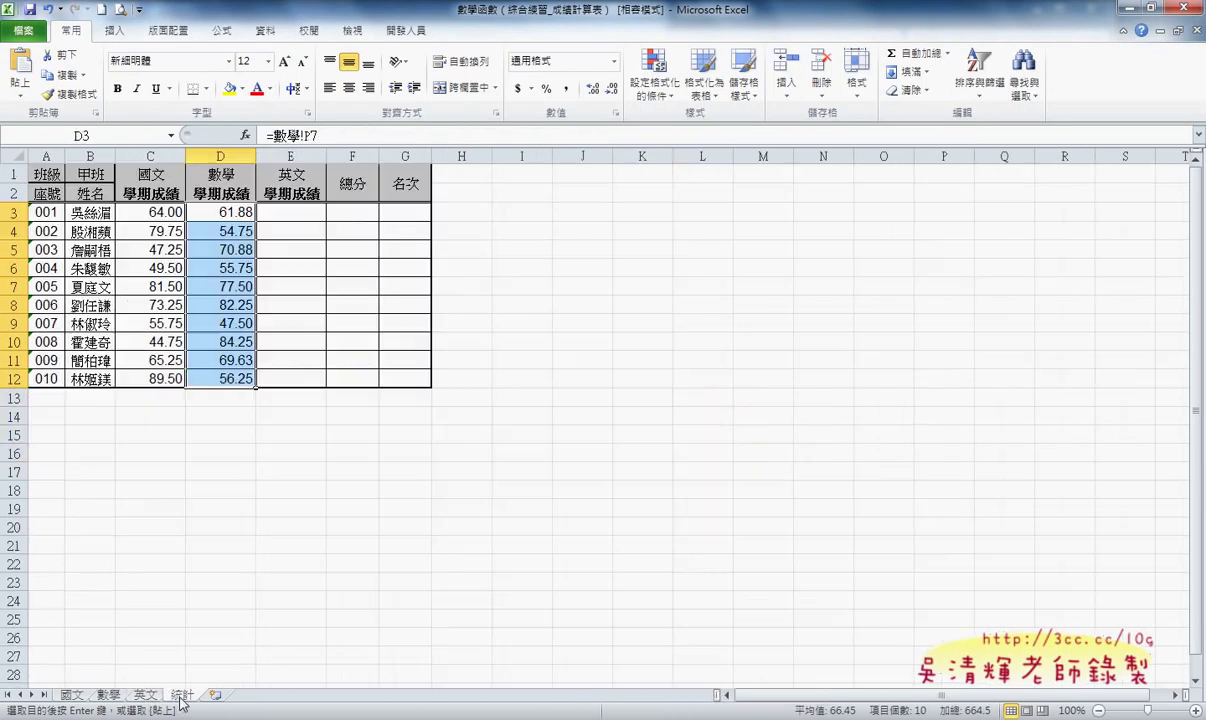
{"action": "left_click", "coordinate": [291, 211]}
{"action": "right_click", "coordinate": [291, 211]}
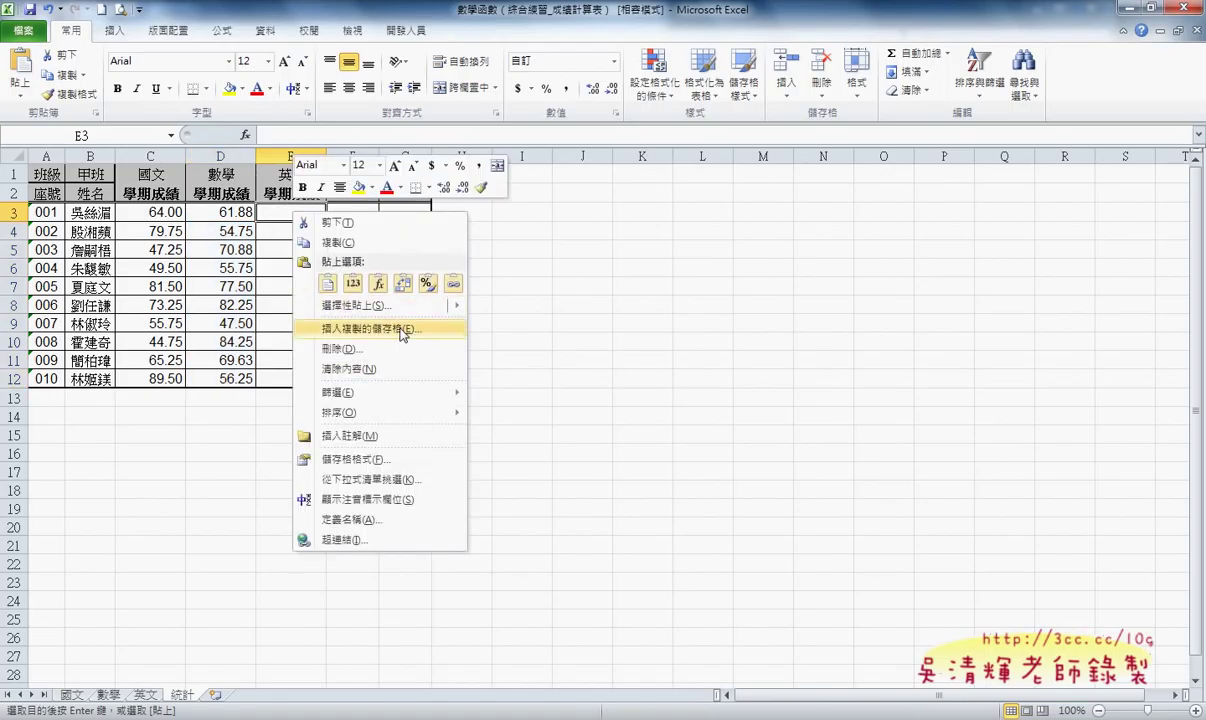
{"action": "mouse_move", "coordinate": [360, 305]}
{"action": "left_click", "coordinate": [546, 456]}
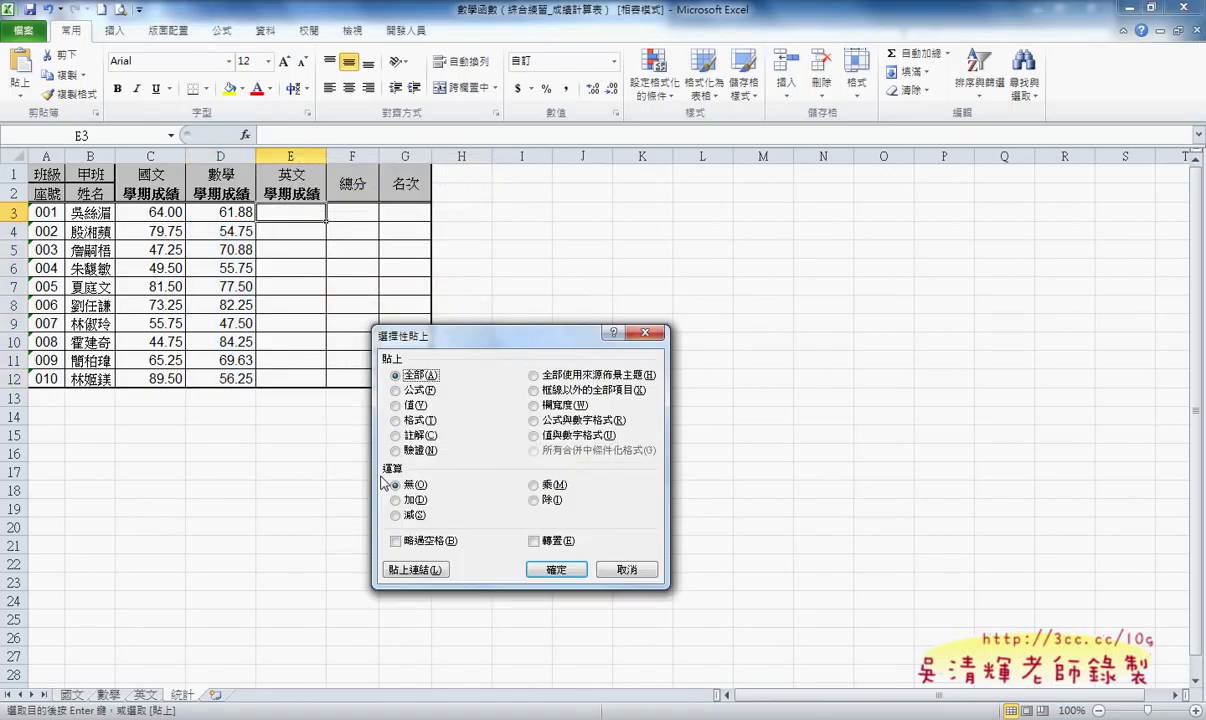
{"action": "left_click", "coordinate": [405, 569]}
- Change student 001's third 國文 exam in O7 from 60 to 80, raising the grade to 69
{"action": "left_click", "coordinate": [167, 217]}
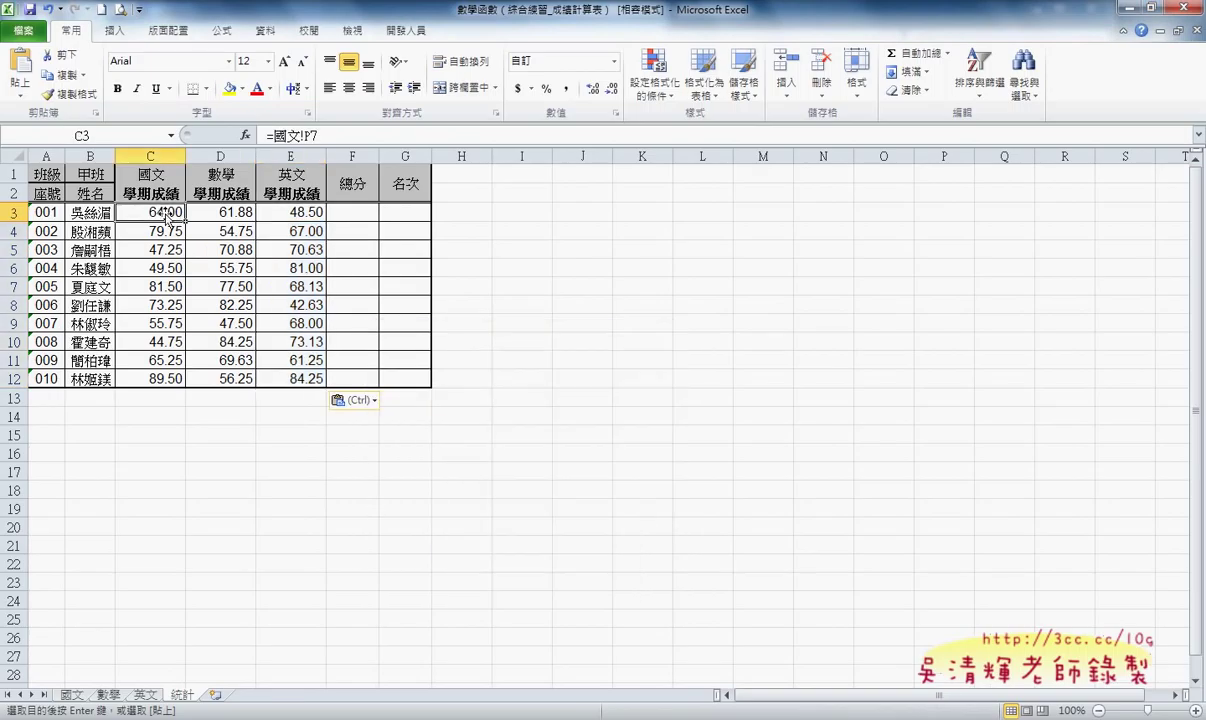
{"action": "left_click", "coordinate": [74, 695]}
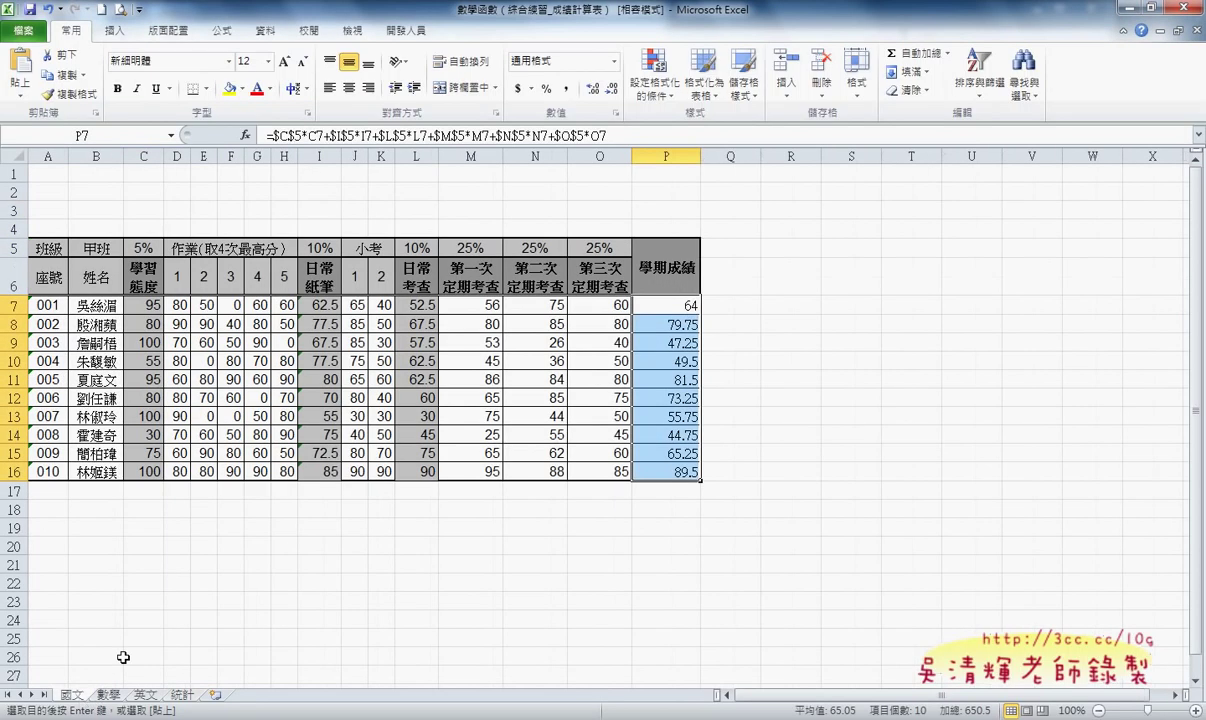
{"action": "left_click", "coordinate": [604, 305]}
{"action": "double_click", "coordinate": [604, 305]}
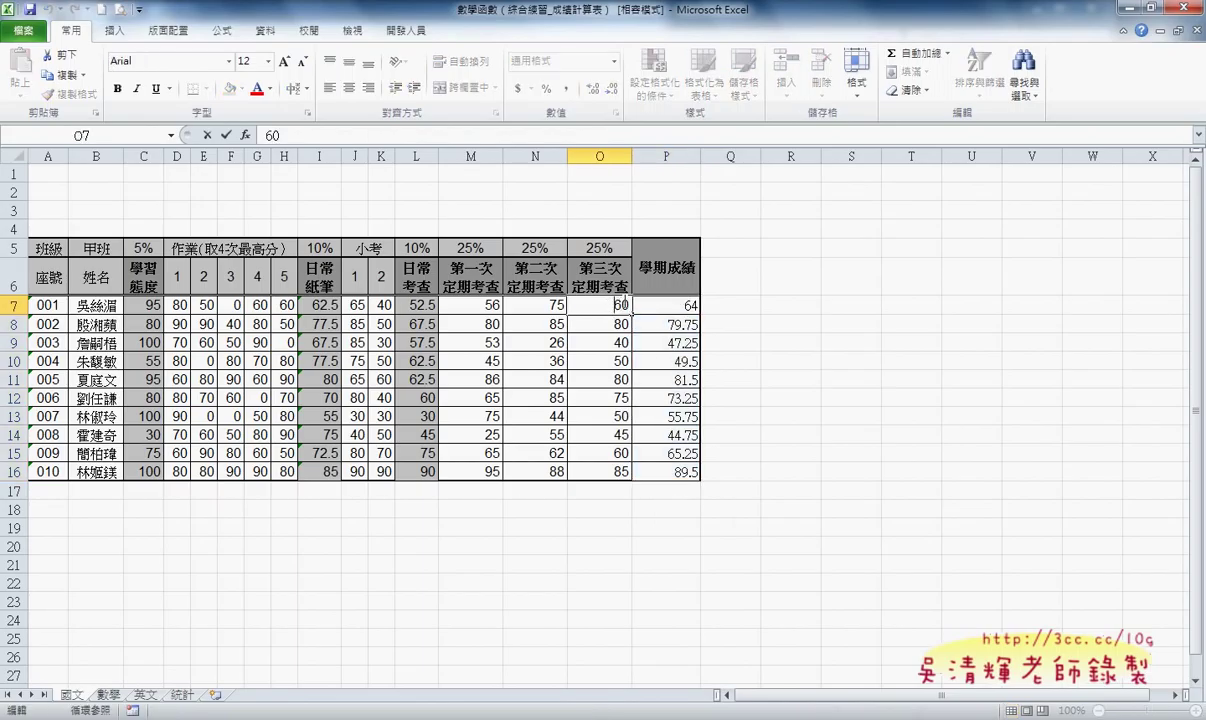
{"action": "key", "text": "BackSpace"}
{"action": "type", "text": "8"}
{"action": "key", "text": "Return"}
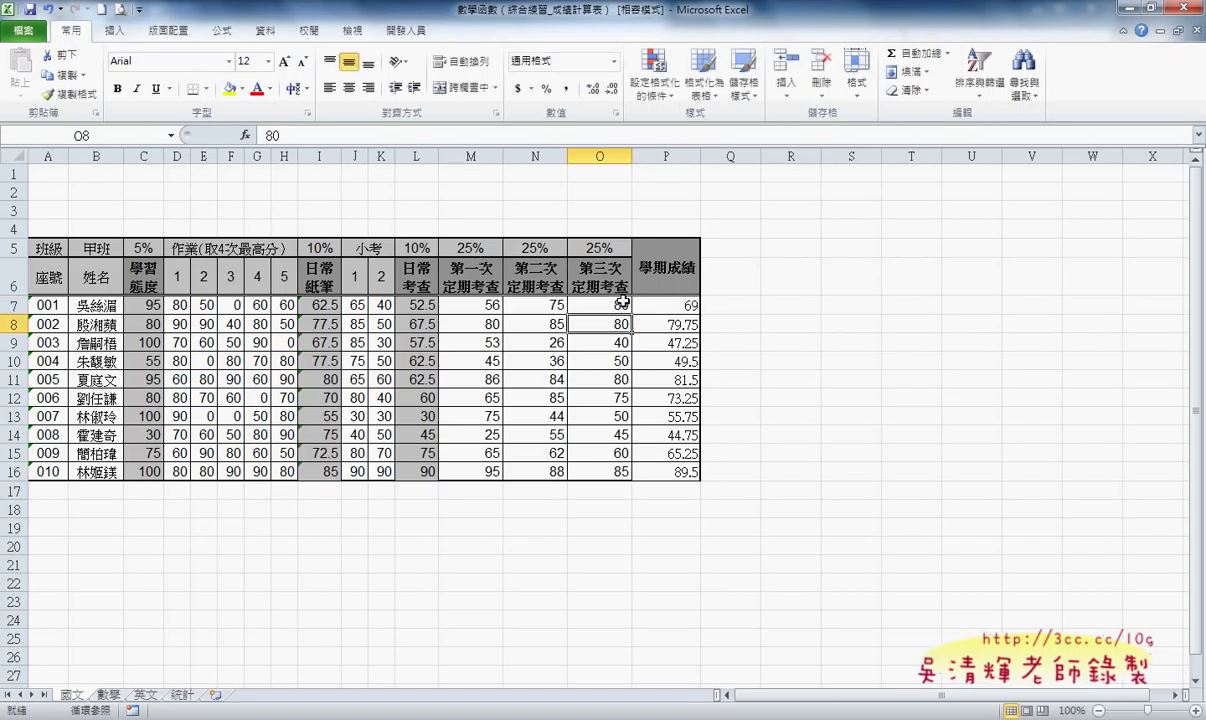
{"action": "left_click", "coordinate": [620, 305]}
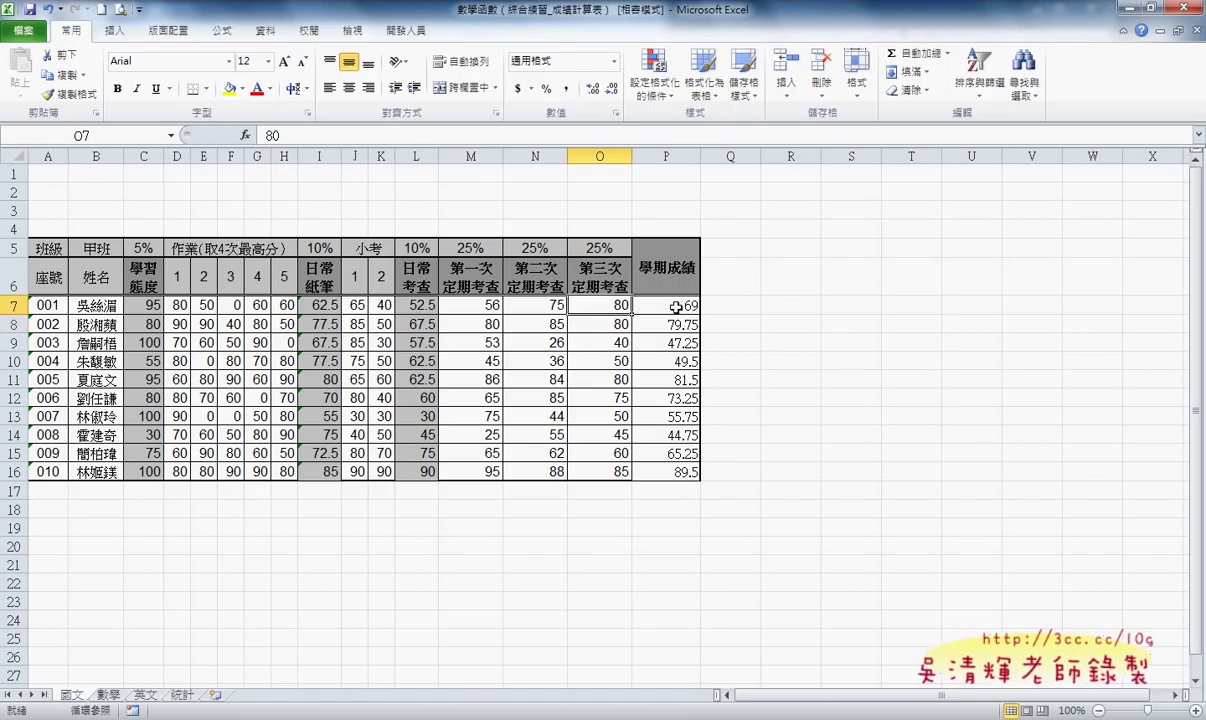
{"action": "left_click", "coordinate": [680, 307]}
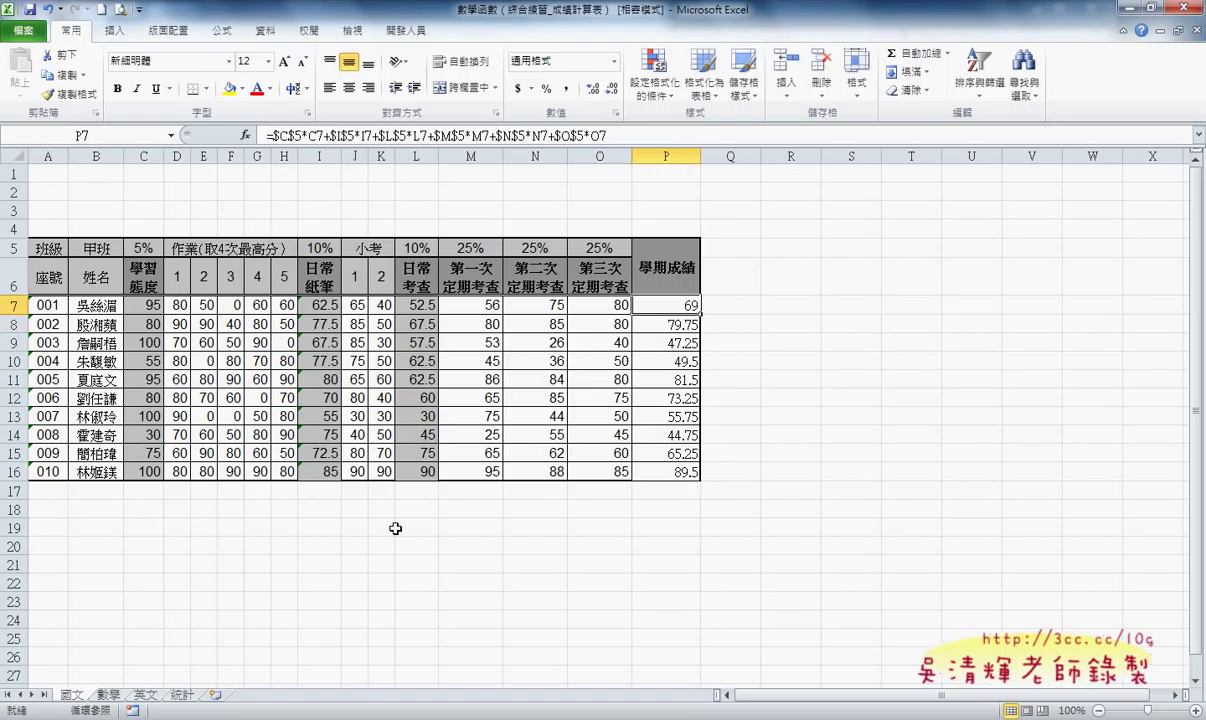
{"action": "left_click", "coordinate": [184, 696]}
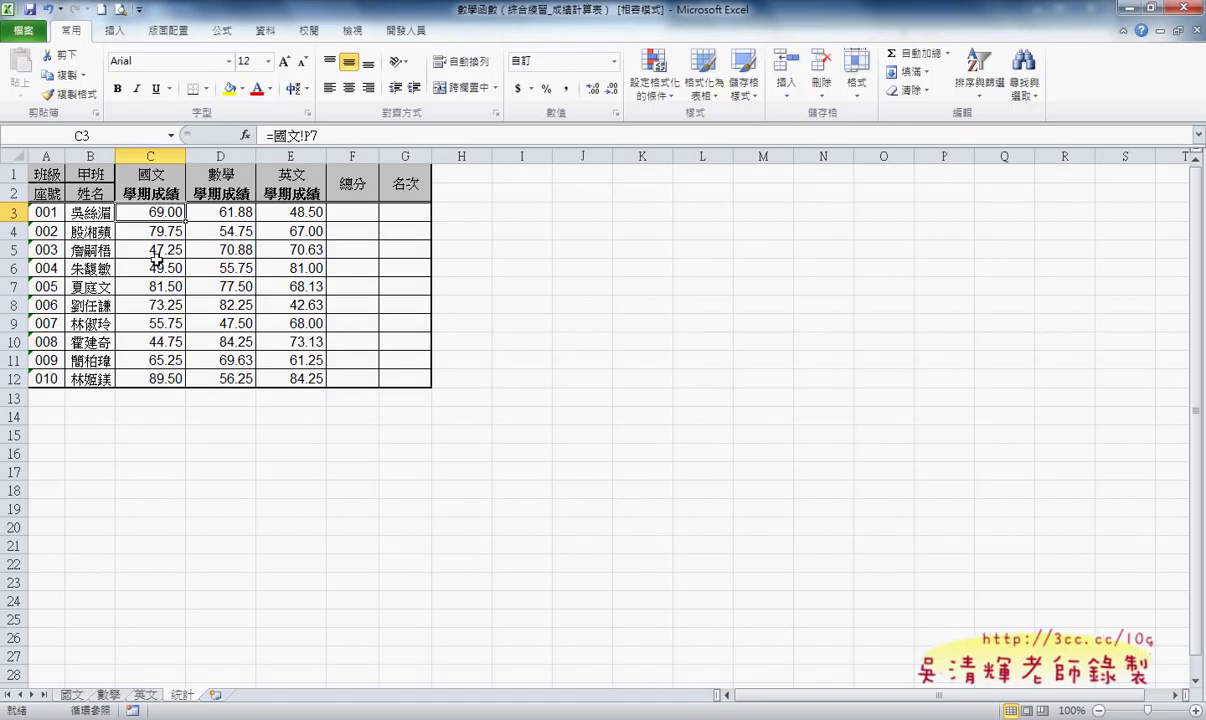
- Review the 國文, 數學 and 英文 grade sheets, then return to the 統計 summary
{"action": "left_click", "coordinate": [72, 696]}
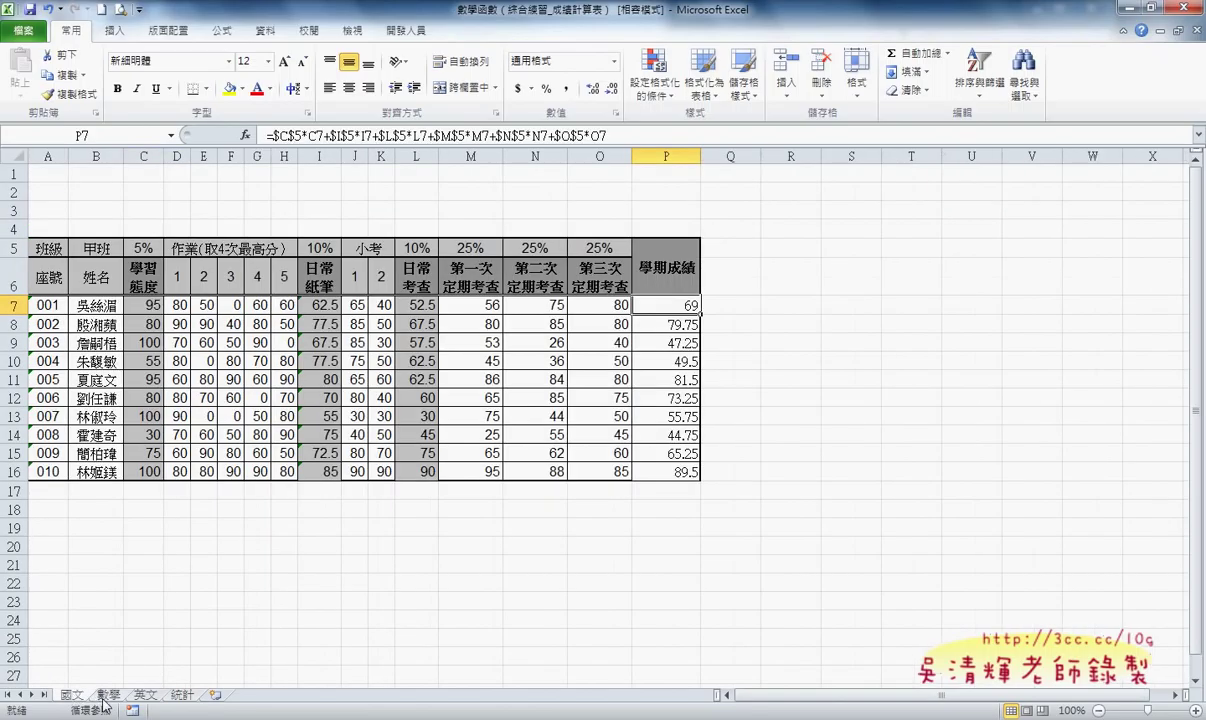
{"action": "left_click", "coordinate": [108, 695]}
{"action": "left_click", "coordinate": [145, 695]}
{"action": "left_click", "coordinate": [183, 697]}
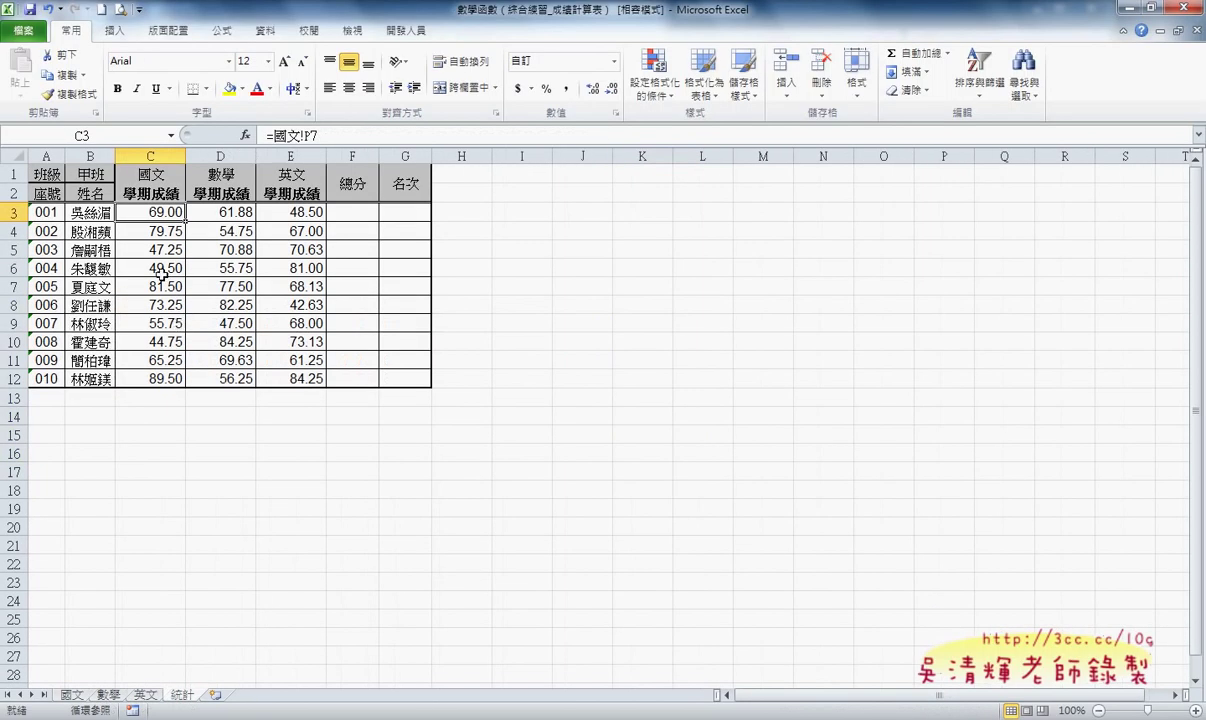
- Total each student's three grades with =SUM(C3:E3) in F3, filled down to F12
{"action": "left_click", "coordinate": [330, 207]}
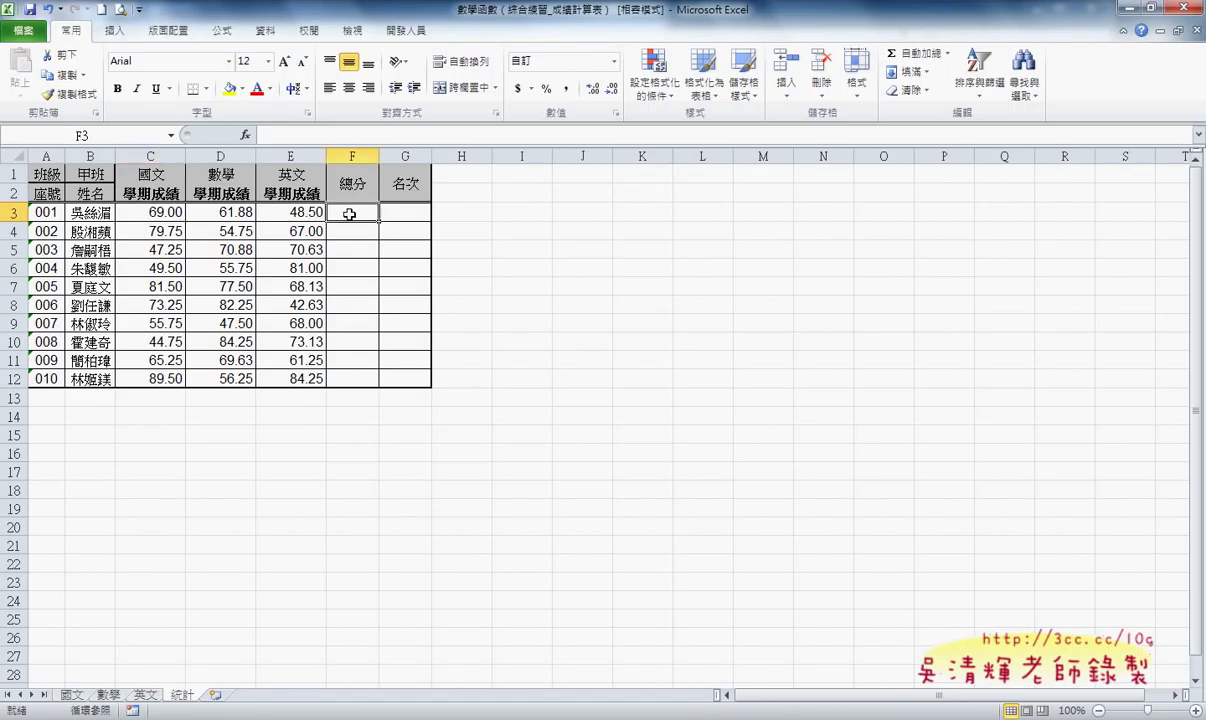
{"action": "left_click", "coordinate": [946, 56]}
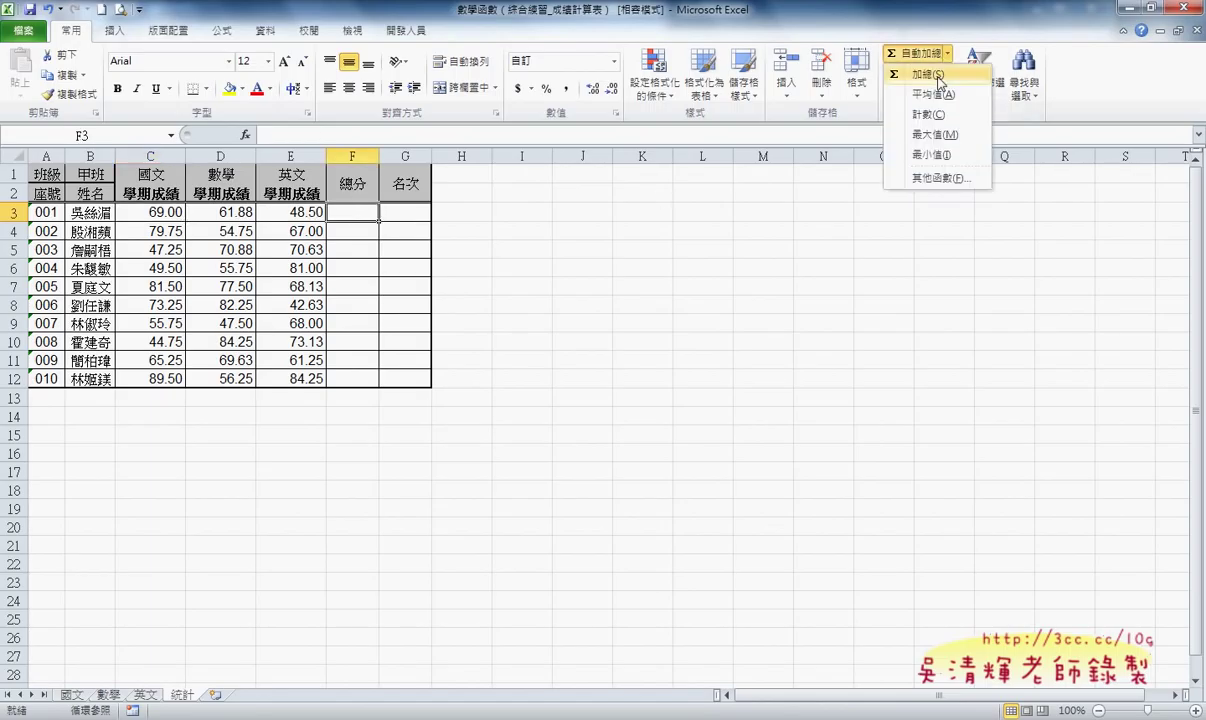
{"action": "left_click", "coordinate": [938, 76]}
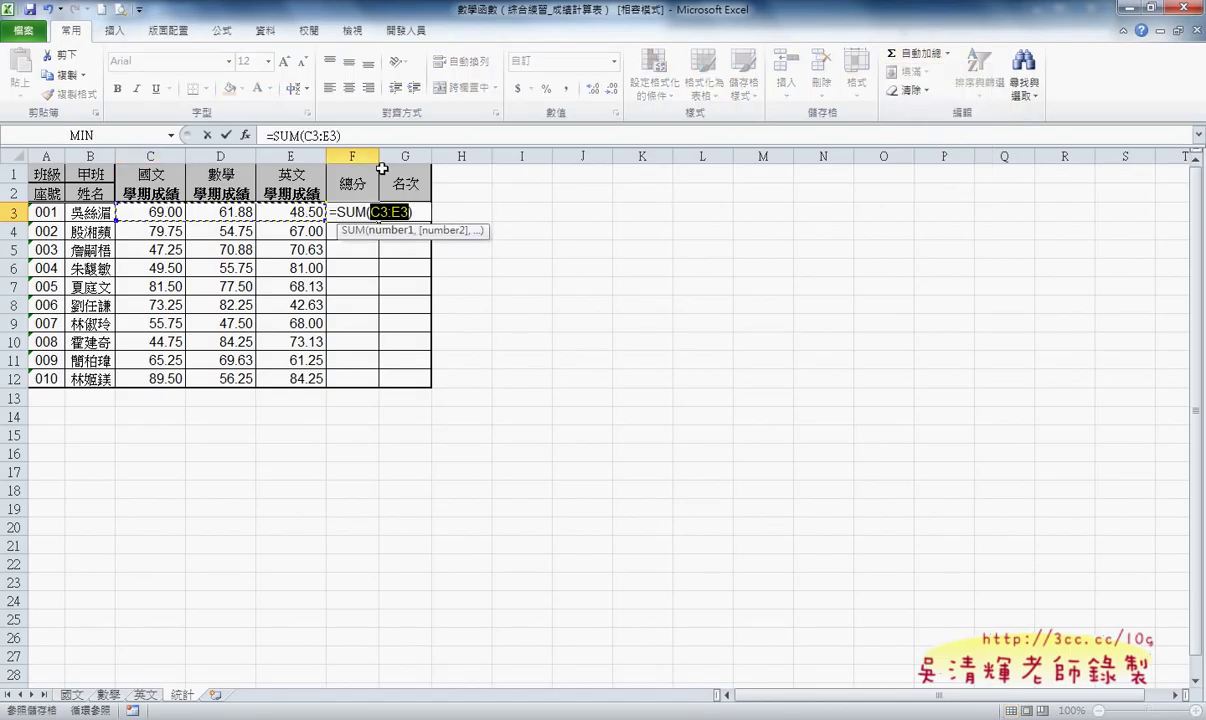
{"action": "left_click", "coordinate": [228, 142]}
{"action": "double_click", "coordinate": [379, 221]}
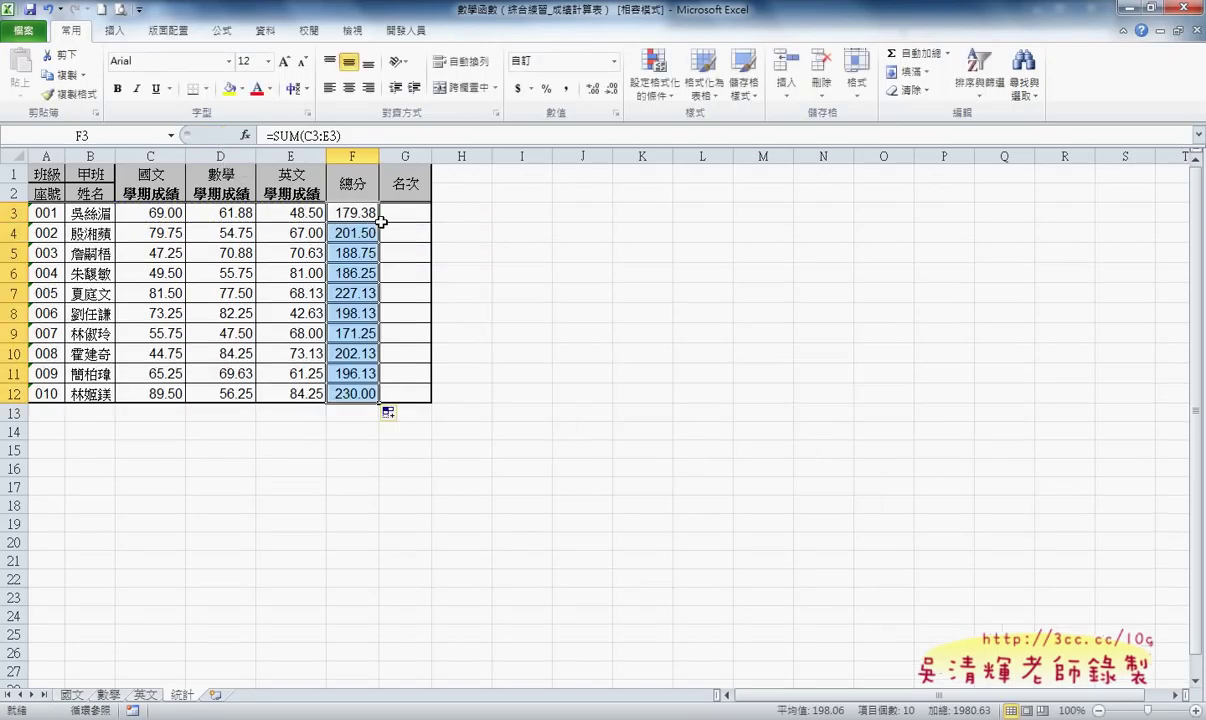
{"action": "left_click", "coordinate": [404, 215]}
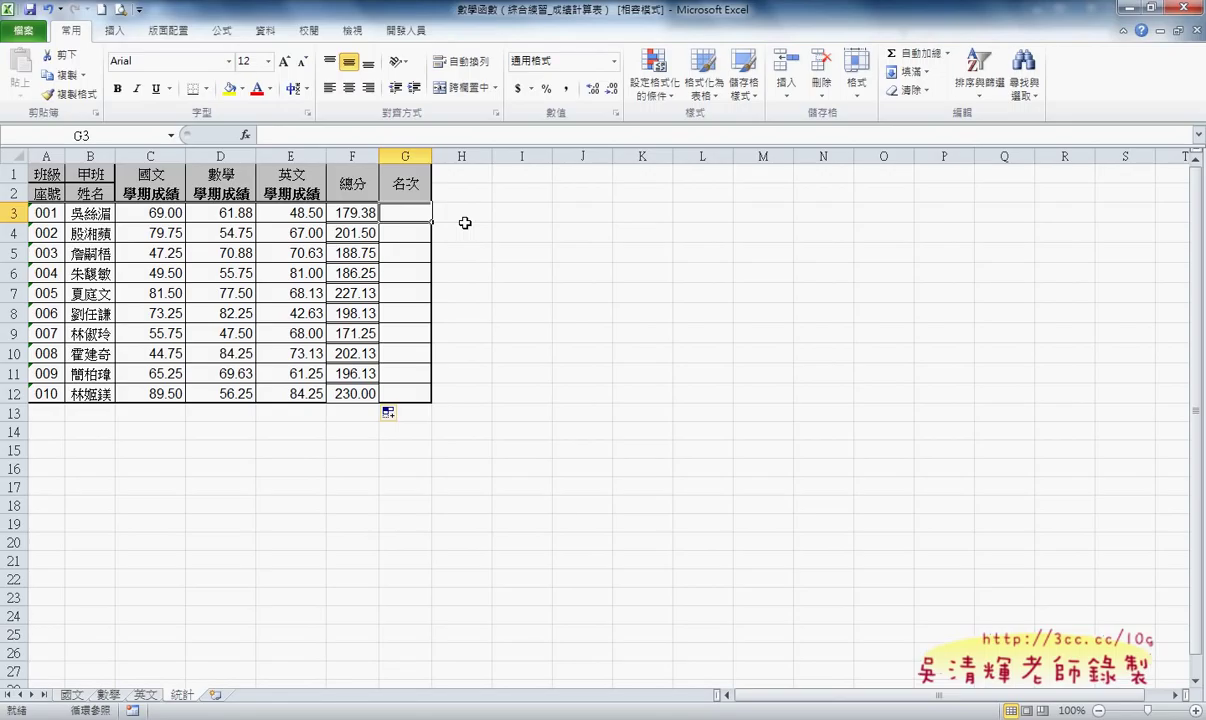
- Insert the RANK function into G3 from the function list, bringing up its arguments
{"action": "left_click", "coordinate": [245, 134]}
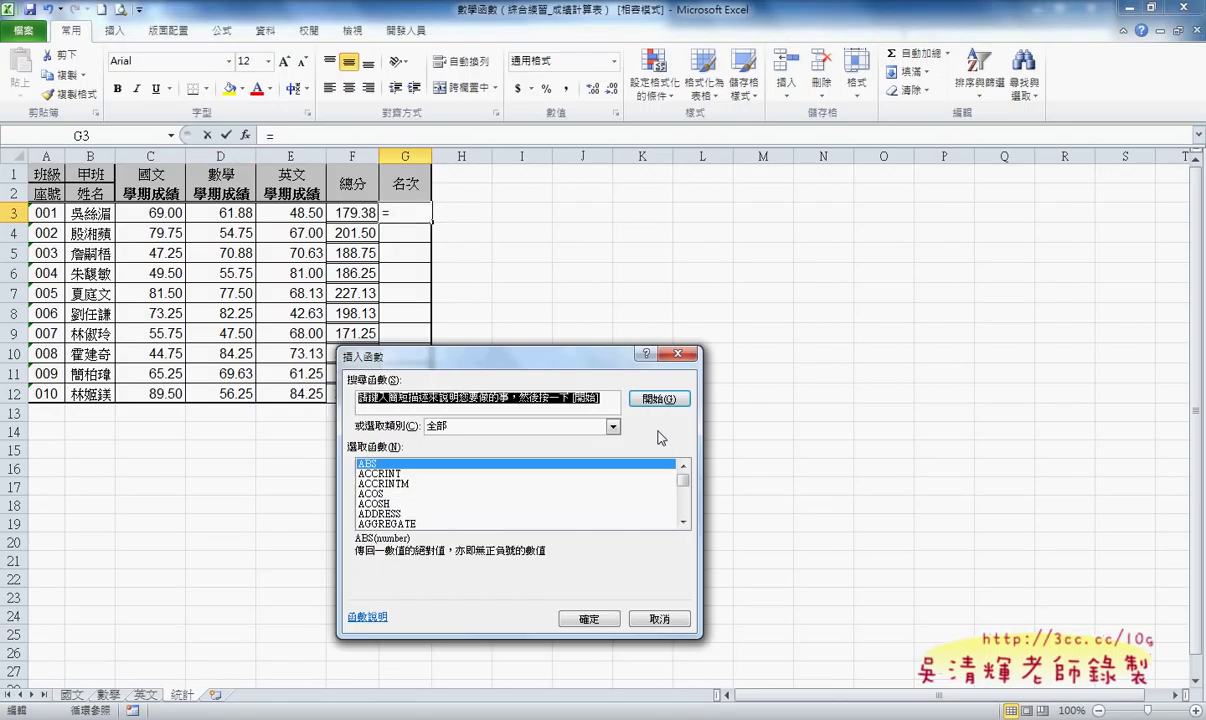
{"action": "left_click", "coordinate": [501, 482]}
{"action": "key", "text": "r"}
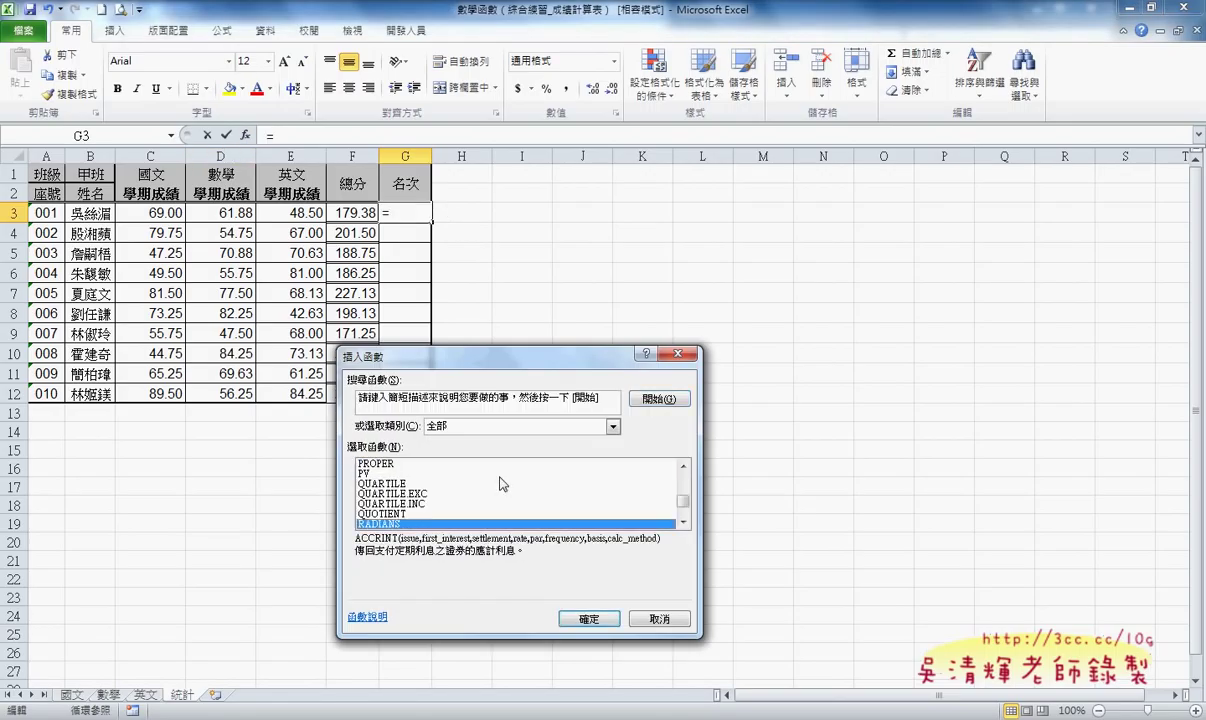
{"action": "key", "text": "Down"}
{"action": "key", "text": "Down"}
{"action": "key", "text": "Down"}
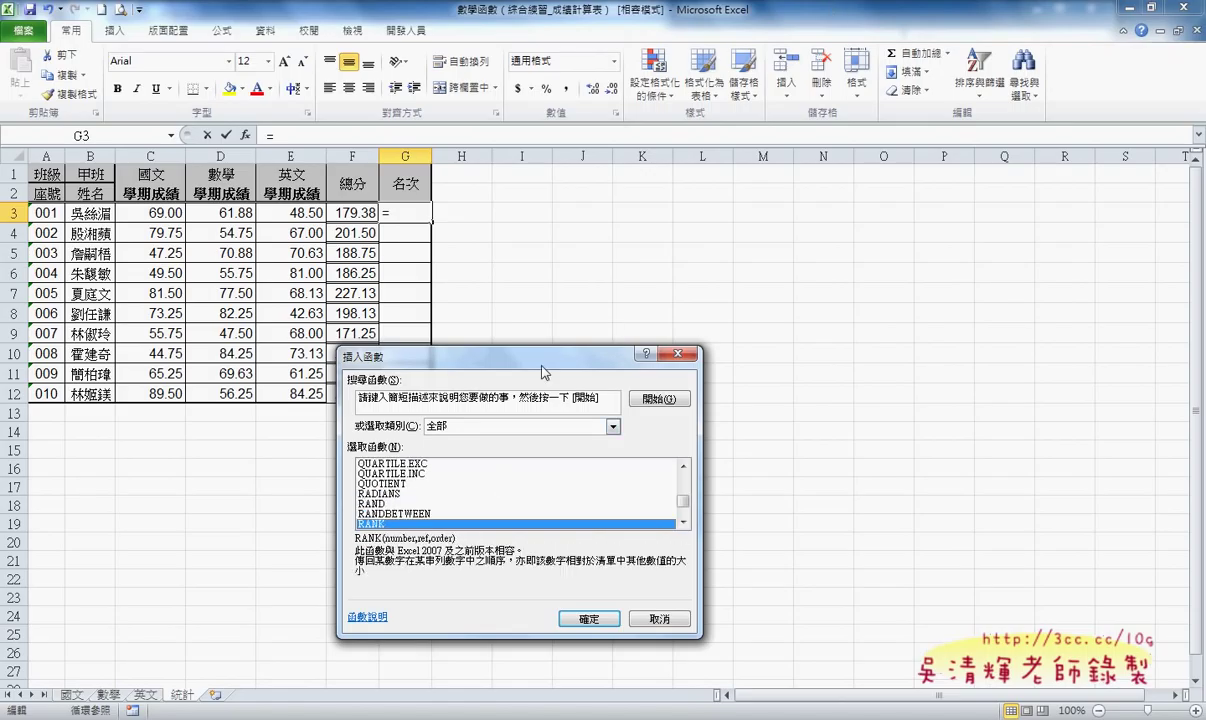
{"action": "left_click", "coordinate": [589, 619]}
{"action": "left_click_drag", "start_coordinate": [507, 391], "coordinate": [704, 255]}
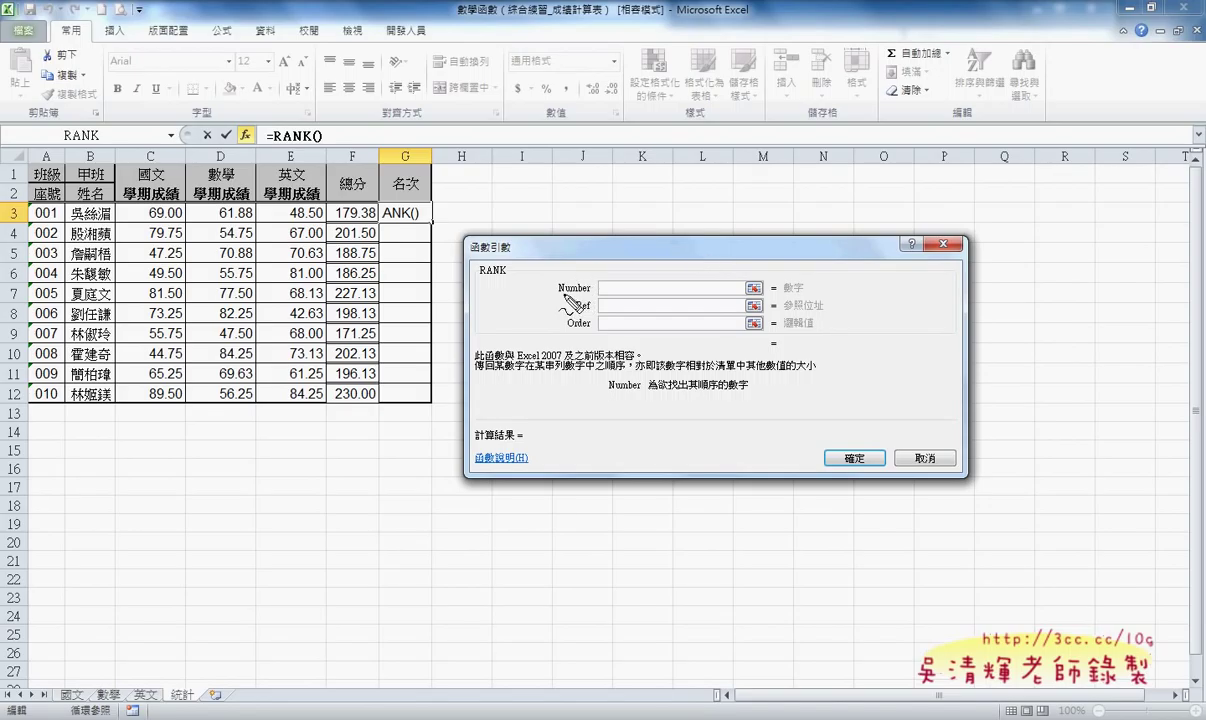
- Set RANK's Number argument to F3 and its Ref to the totals F3:F12
{"action": "mouse_move", "coordinate": [558, 288]}
{"action": "left_mouse_down"}
{"action": "mouse_move", "coordinate": [590, 291]}
{"action": "mouse_move", "coordinate": [591, 331]}
{"action": "left_mouse_up"}
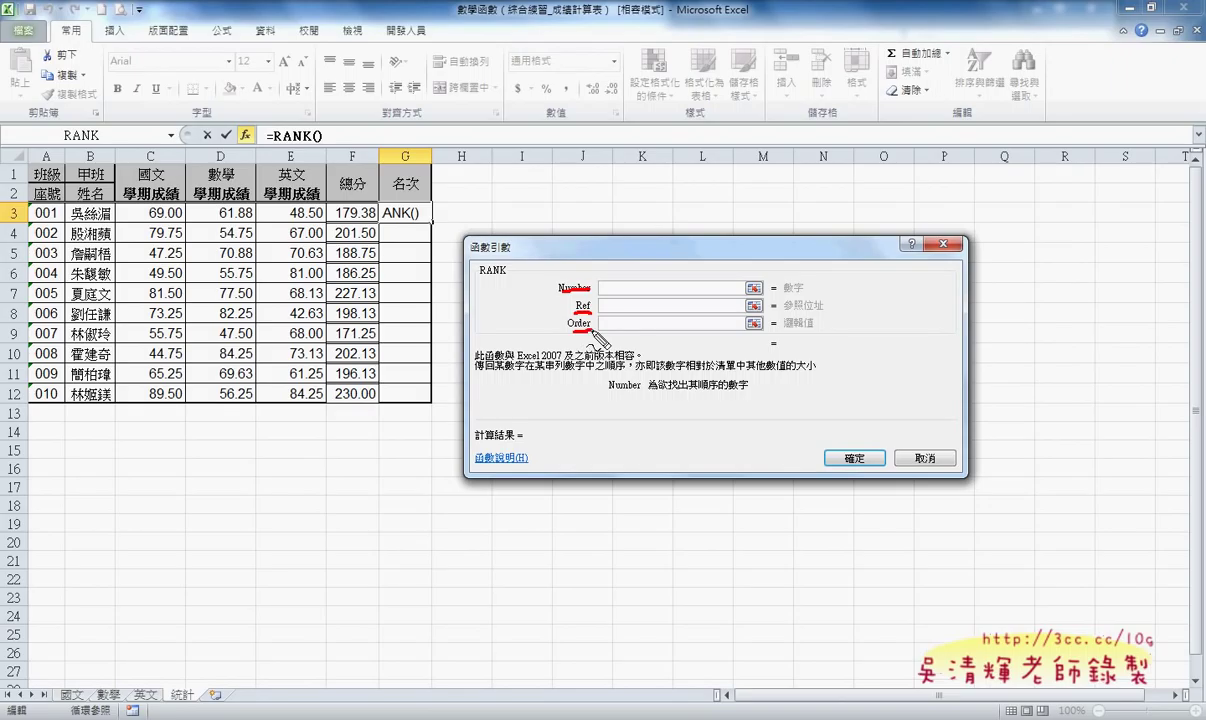
{"action": "key", "text": "Escape"}
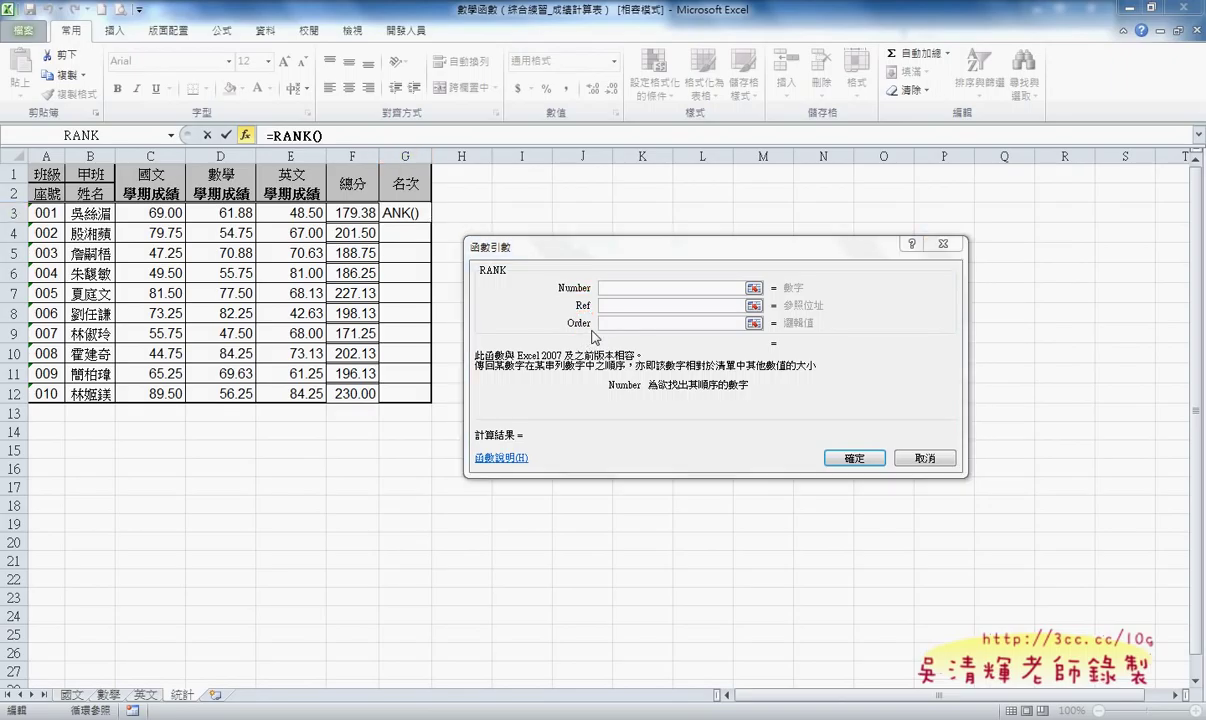
{"action": "left_click", "coordinate": [578, 274]}
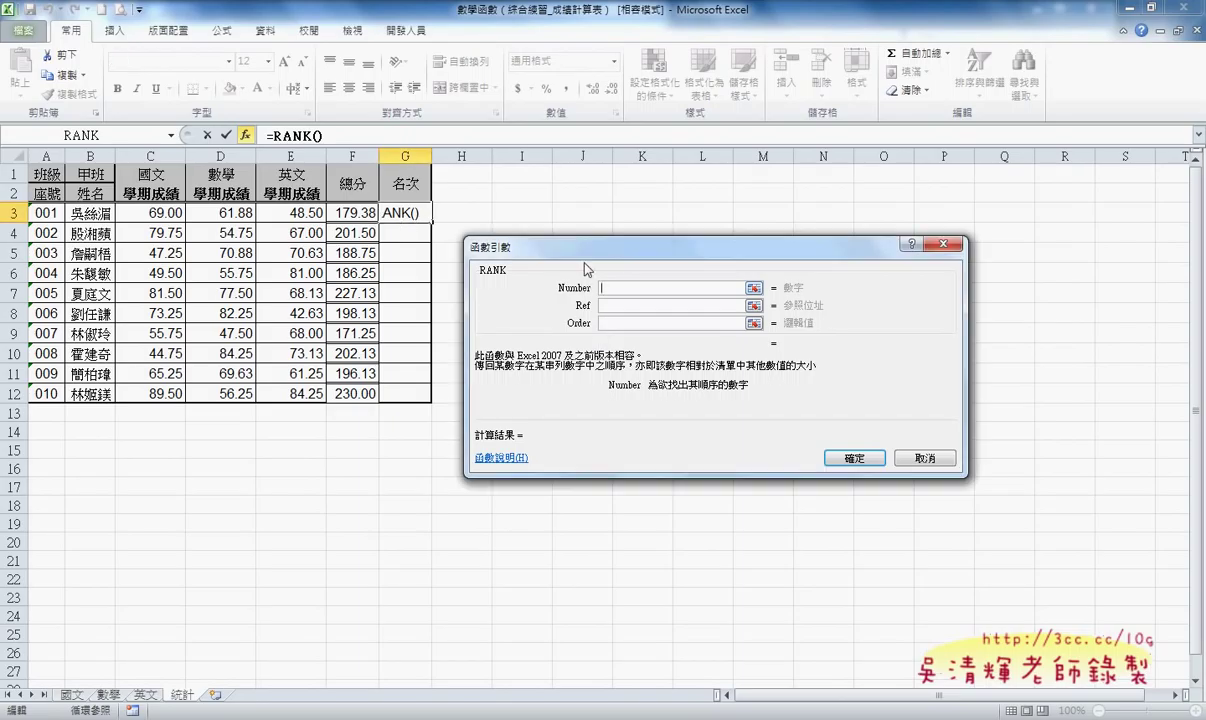
{"action": "left_click", "coordinate": [352, 213]}
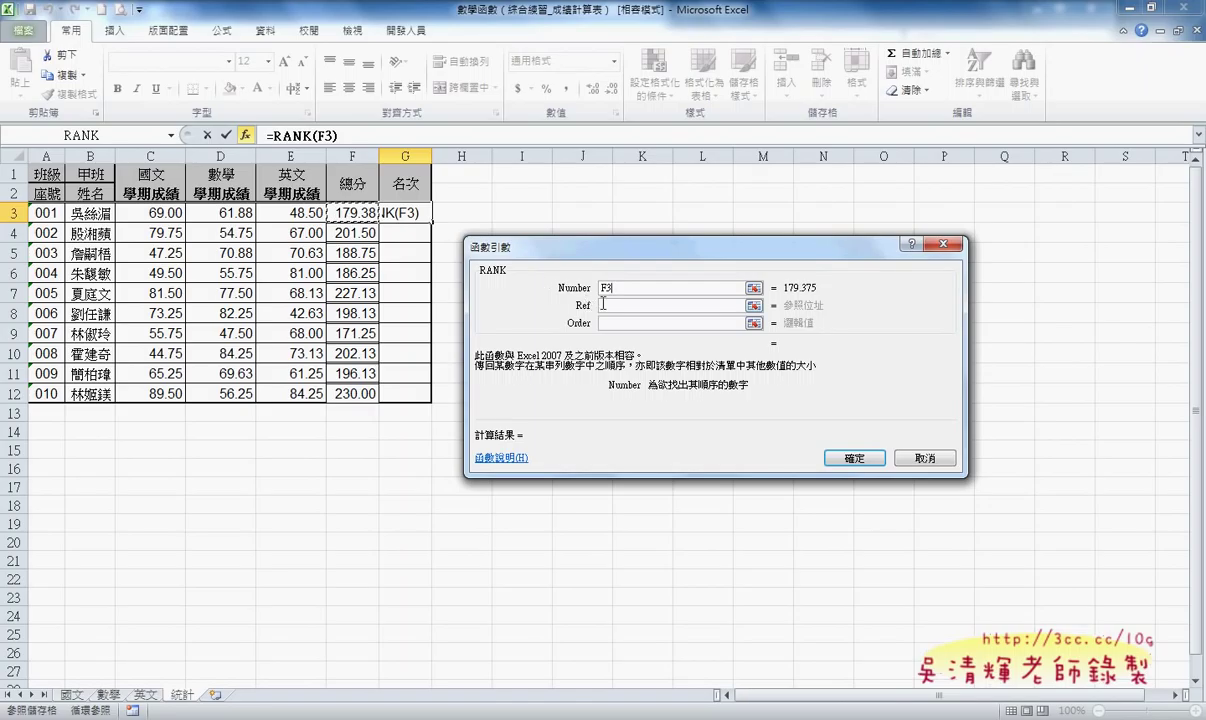
{"action": "key", "text": "Tab"}
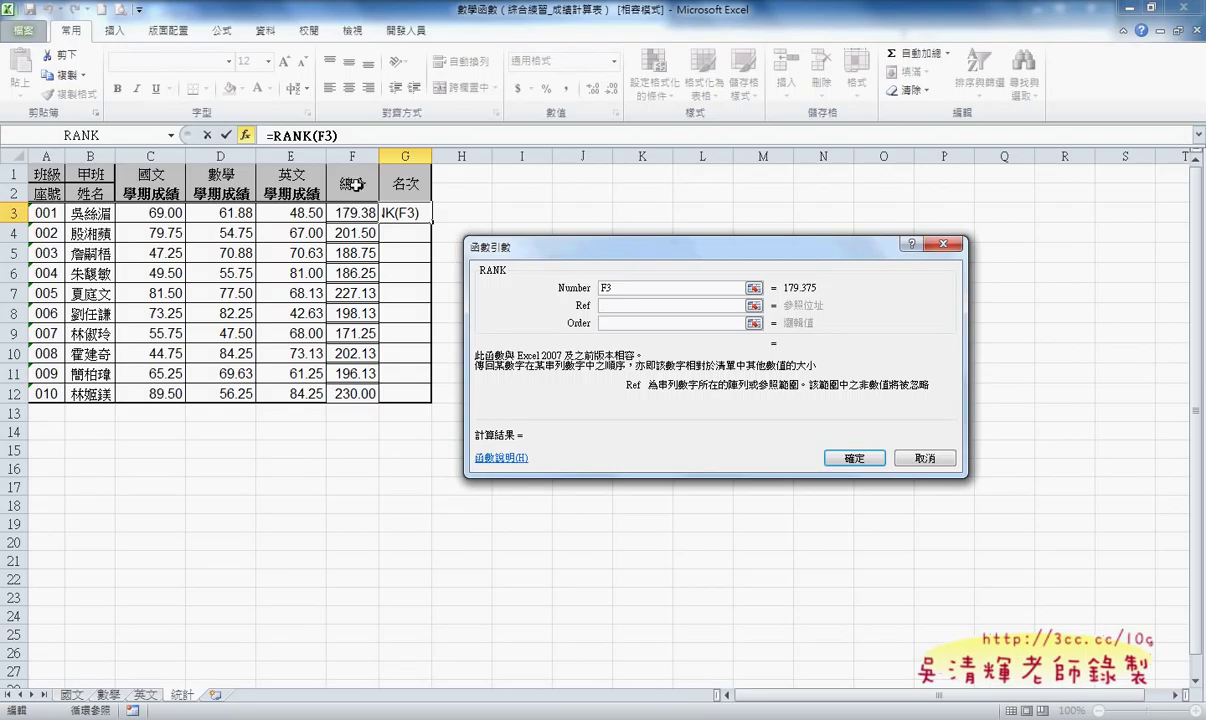
{"action": "left_click_drag", "start_coordinate": [350, 212], "coordinate": [358, 394]}
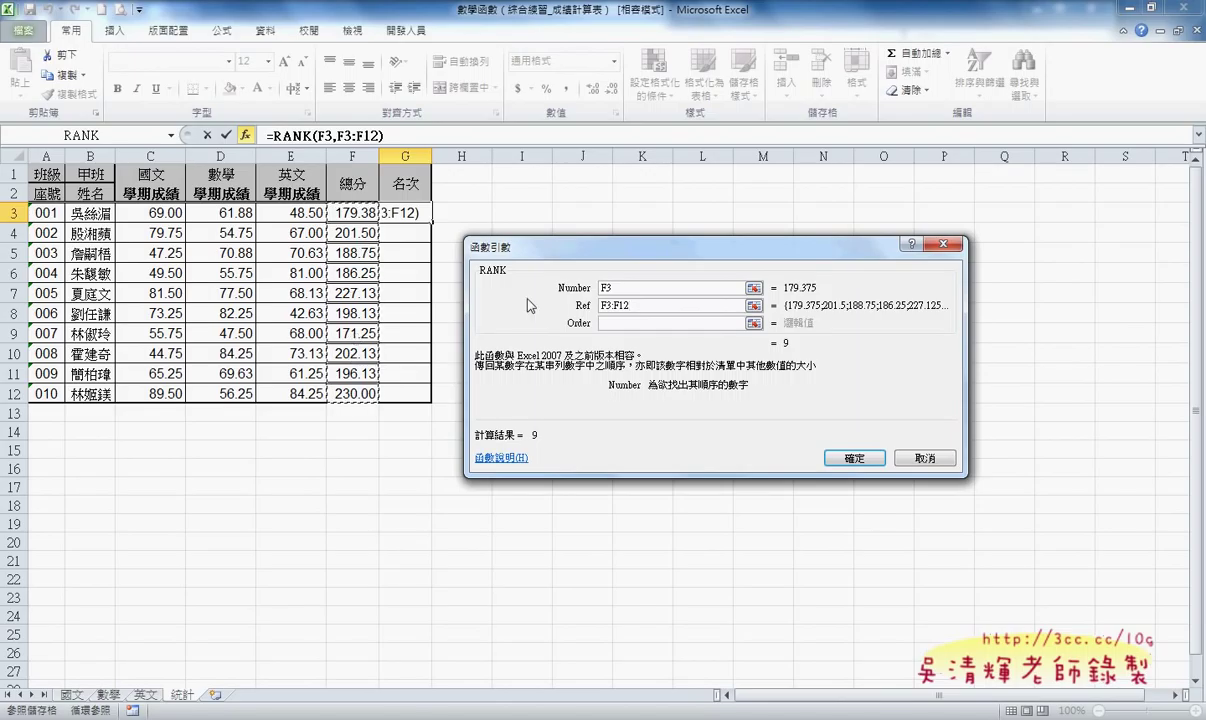
- Set Order to 0, committing =RANK(F3,F3:F12,0) so the first student ranks 9th
{"action": "left_click", "coordinate": [616, 323]}
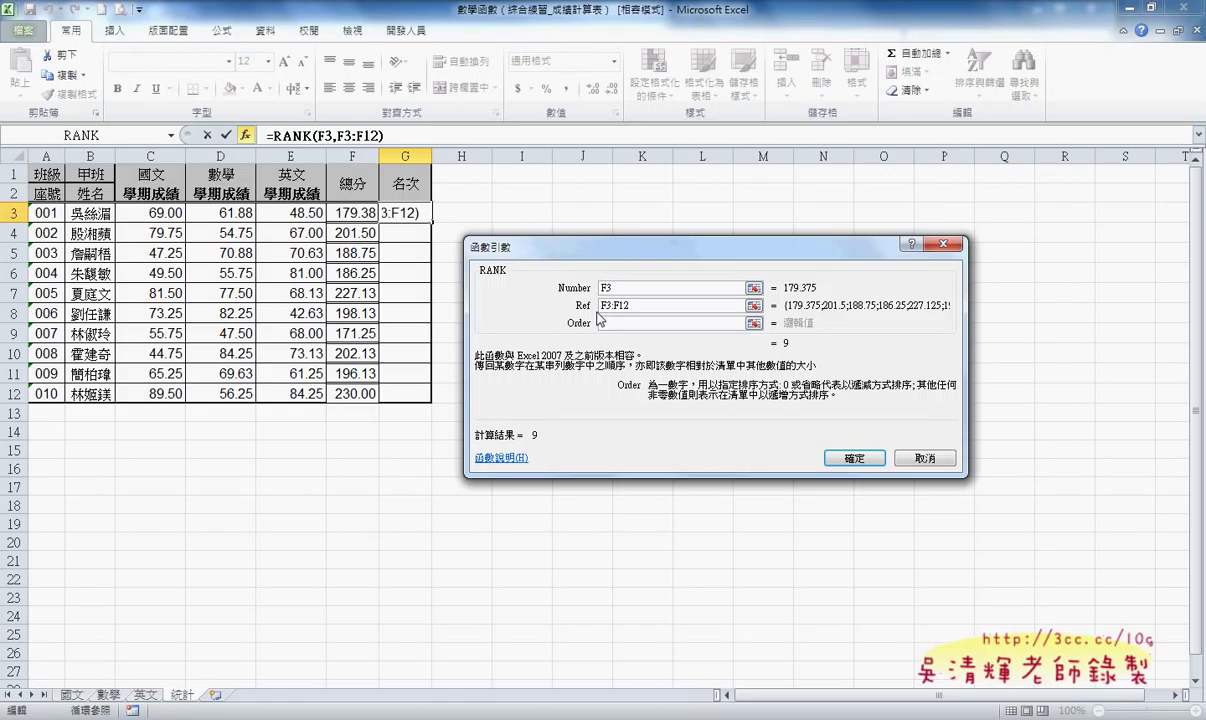
{"action": "left_click", "coordinate": [788, 390]}
{"action": "left_click_drag", "start_coordinate": [853, 393], "coordinate": [872, 394]}
{"action": "key", "text": "Escape"}
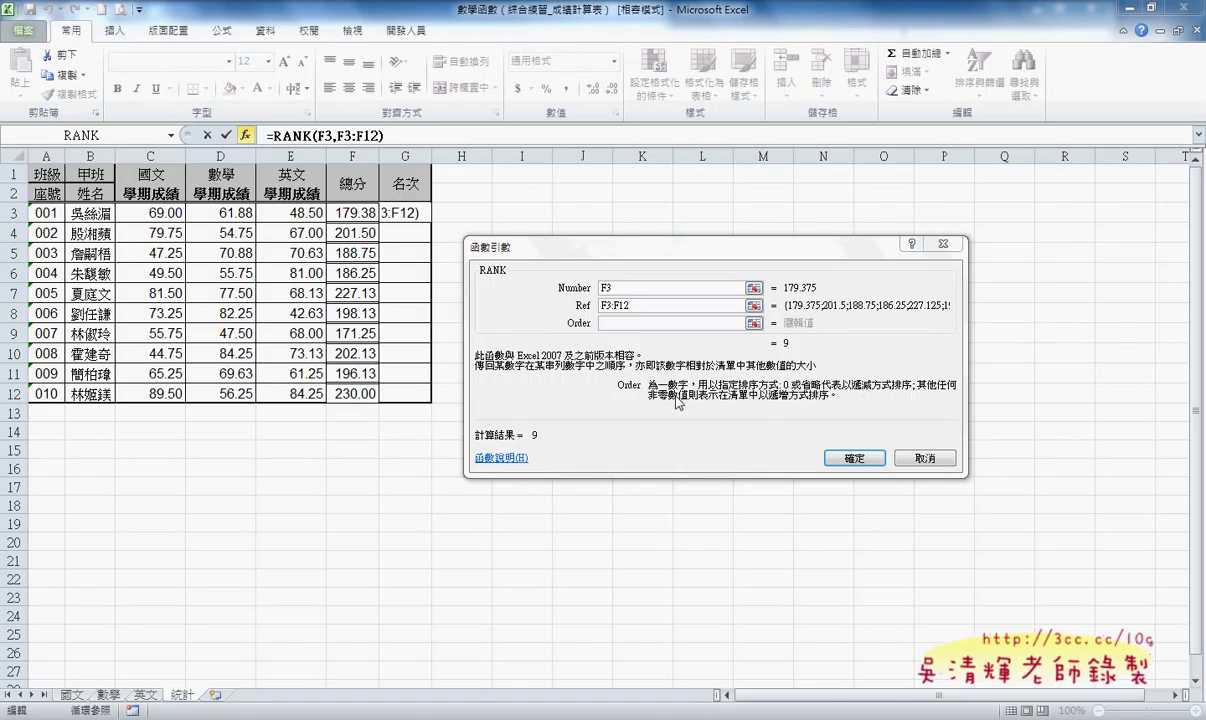
{"action": "left_click", "coordinate": [637, 324]}
{"action": "type", "text": "0"}
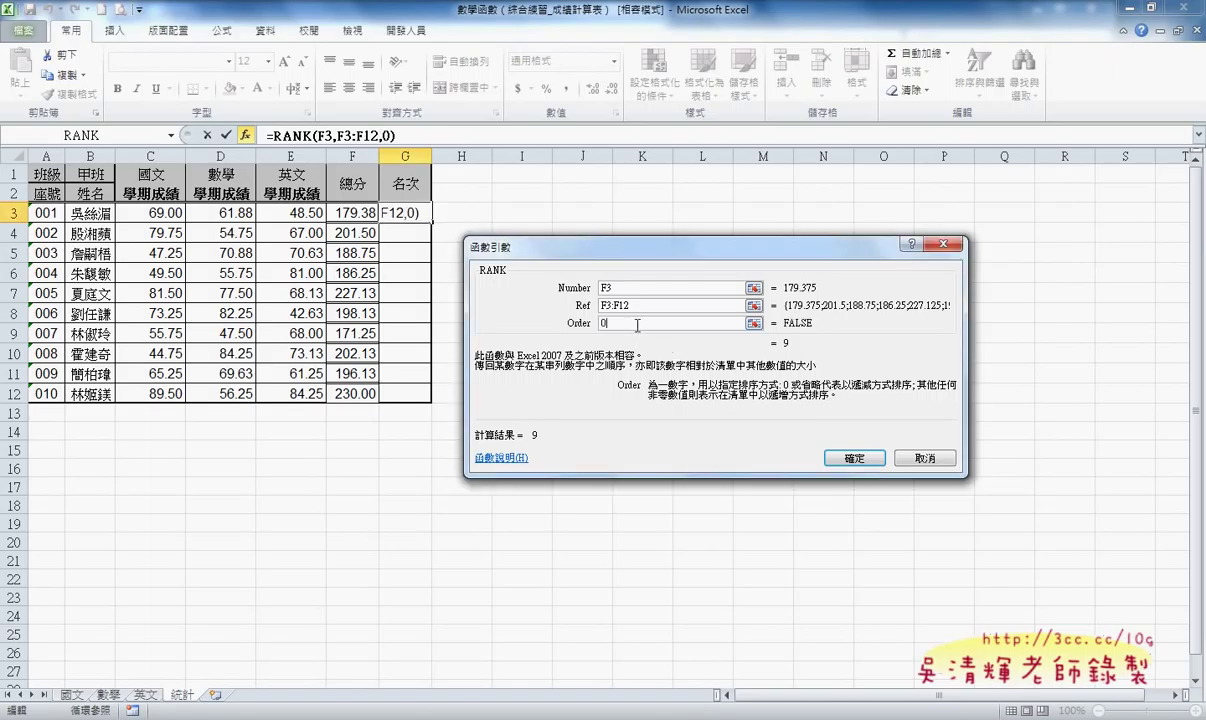
{"action": "left_click", "coordinate": [855, 459]}
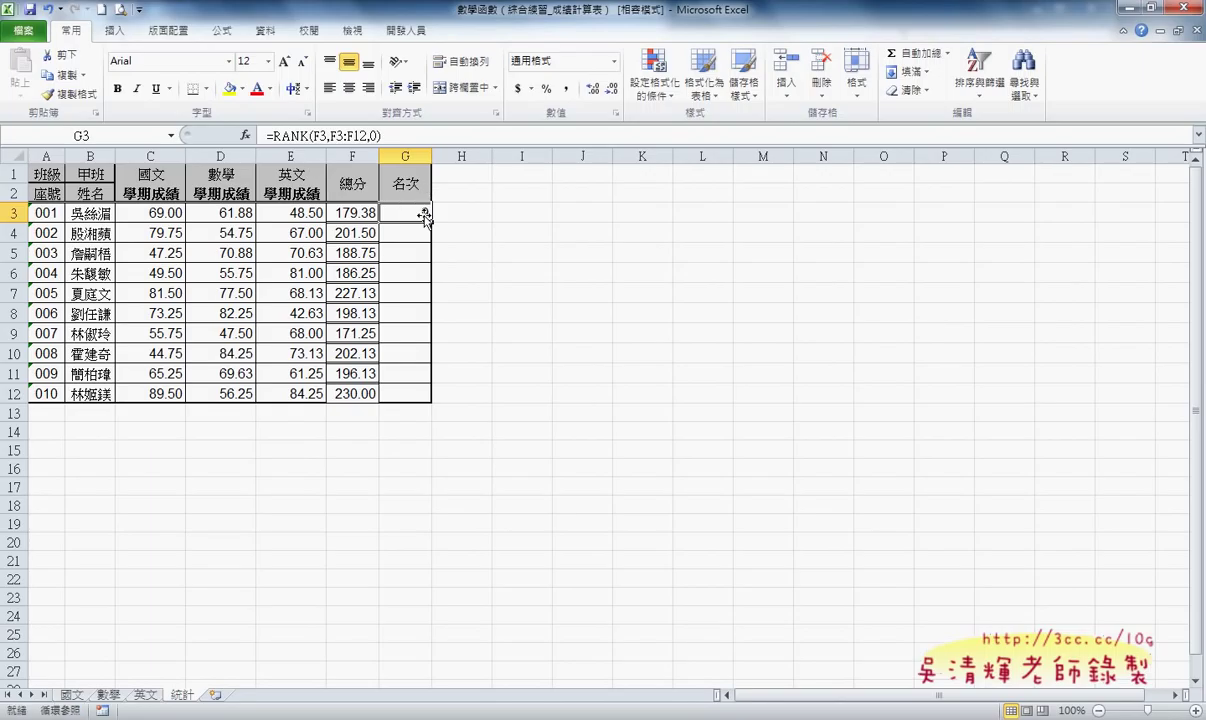
- Make the rank range absolute ($F$3:$F$12) and fill the RANK formula down to G12
{"action": "left_click", "coordinate": [300, 136]}
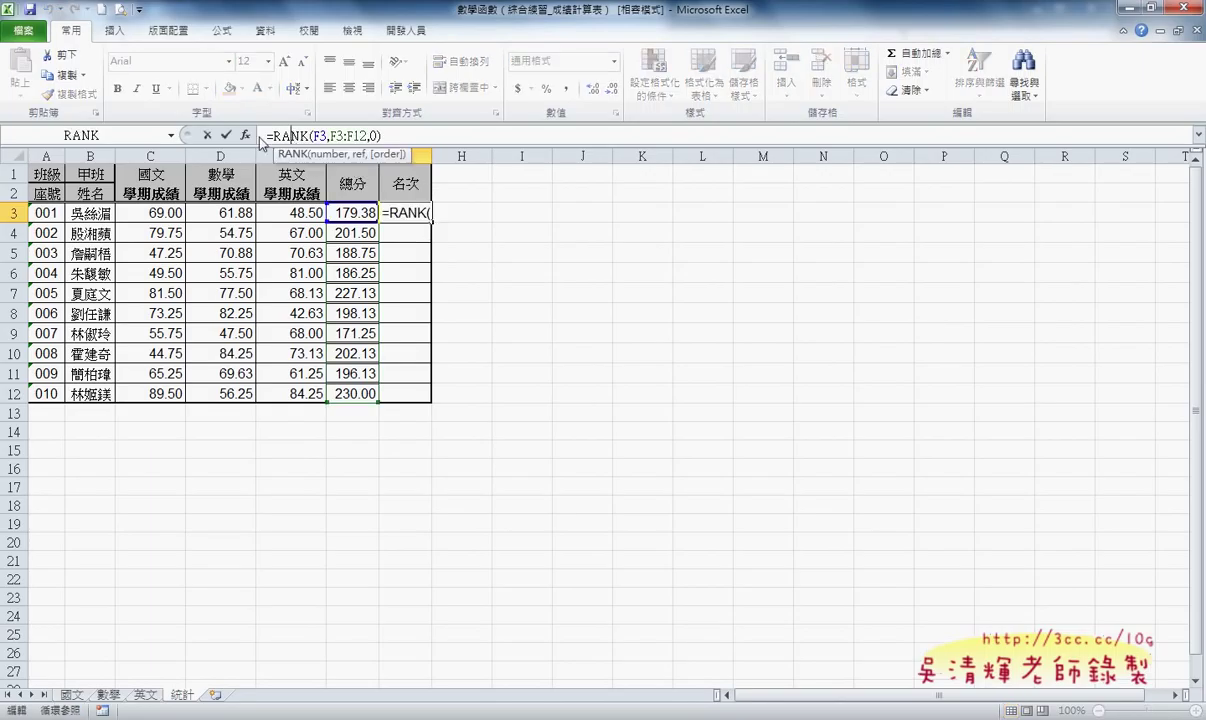
{"action": "left_click", "coordinate": [245, 135]}
{"action": "left_click", "coordinate": [612, 305]}
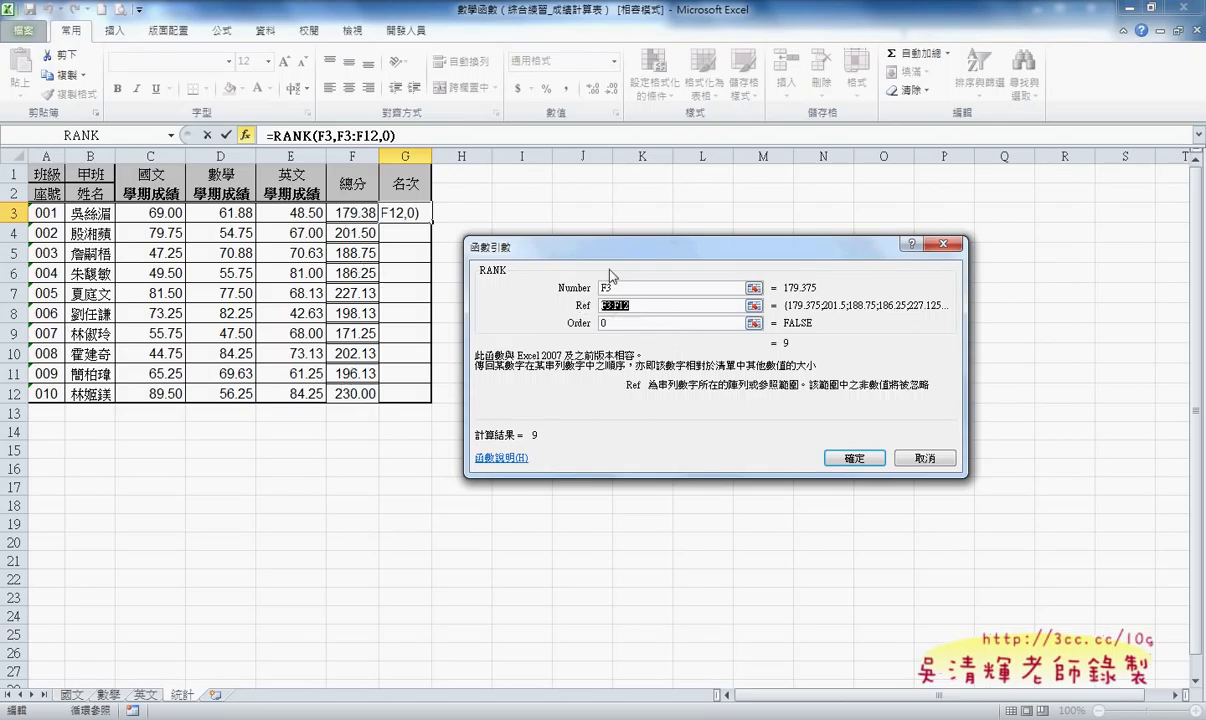
{"action": "key", "text": "F4"}
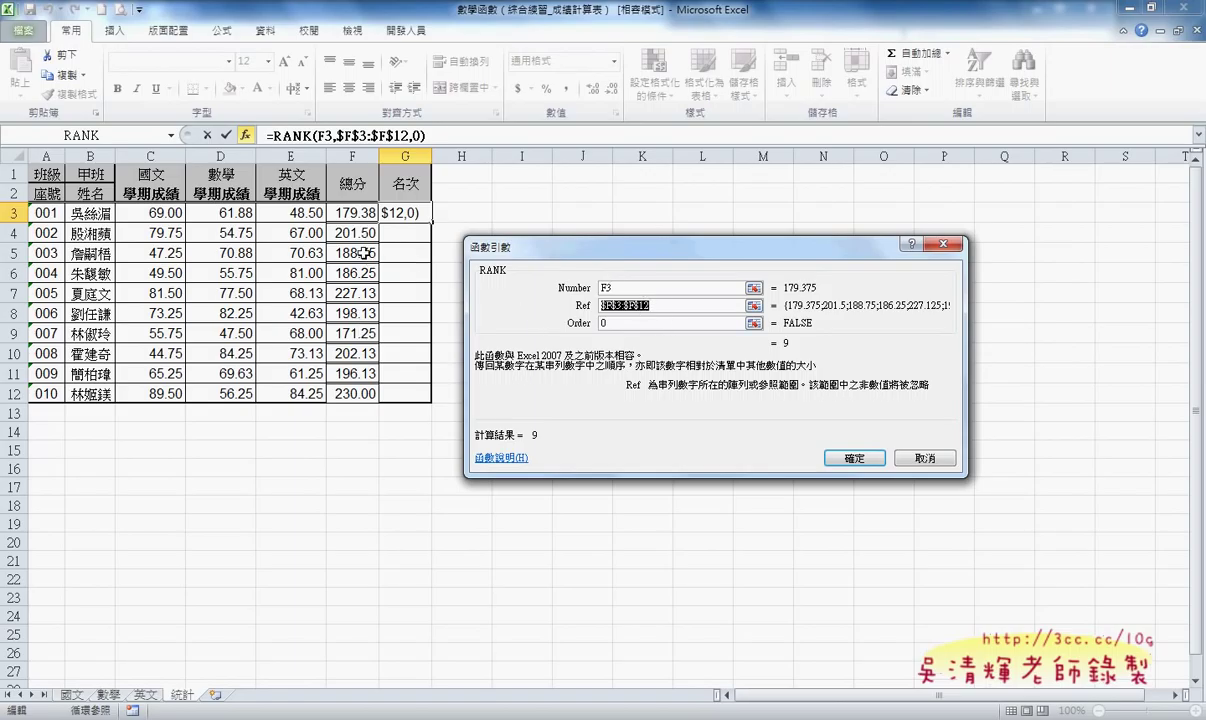
{"action": "left_click", "coordinate": [854, 458]}
{"action": "left_click_drag", "start_coordinate": [430, 207], "coordinate": [430, 410]}
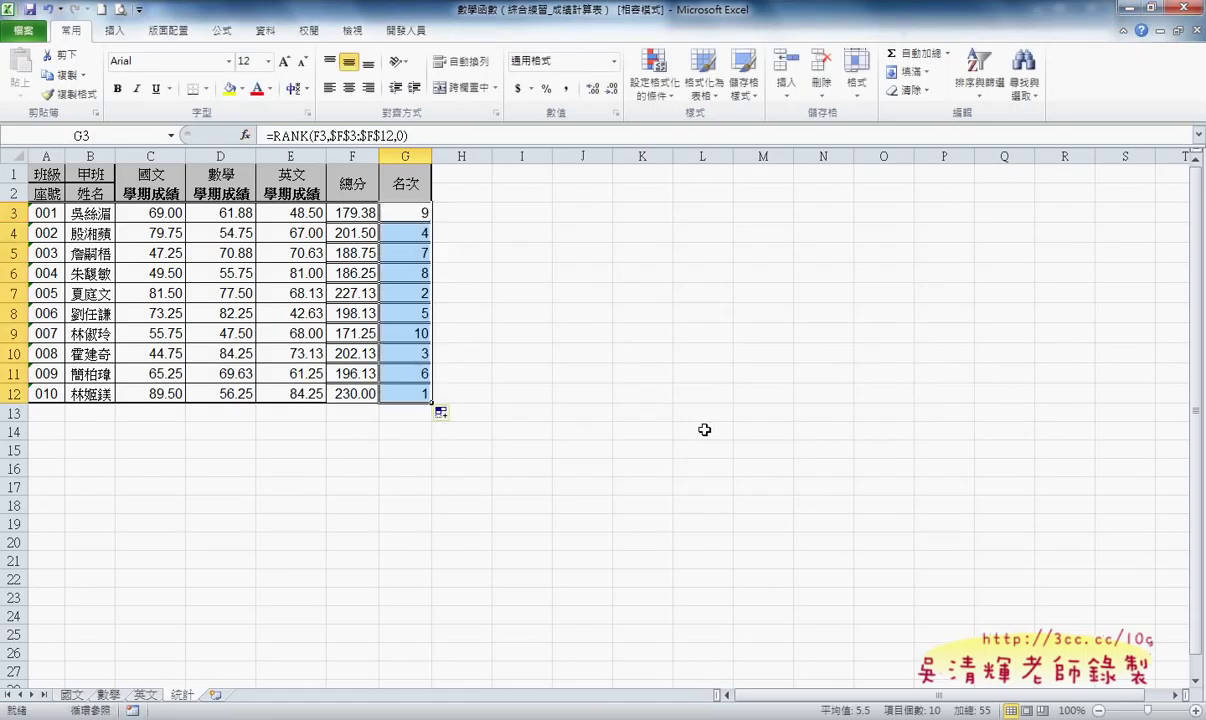
- Check the total and rank formulas in G12, F12, G7 and F7, then move to 數學
{"action": "left_click", "coordinate": [405, 394]}
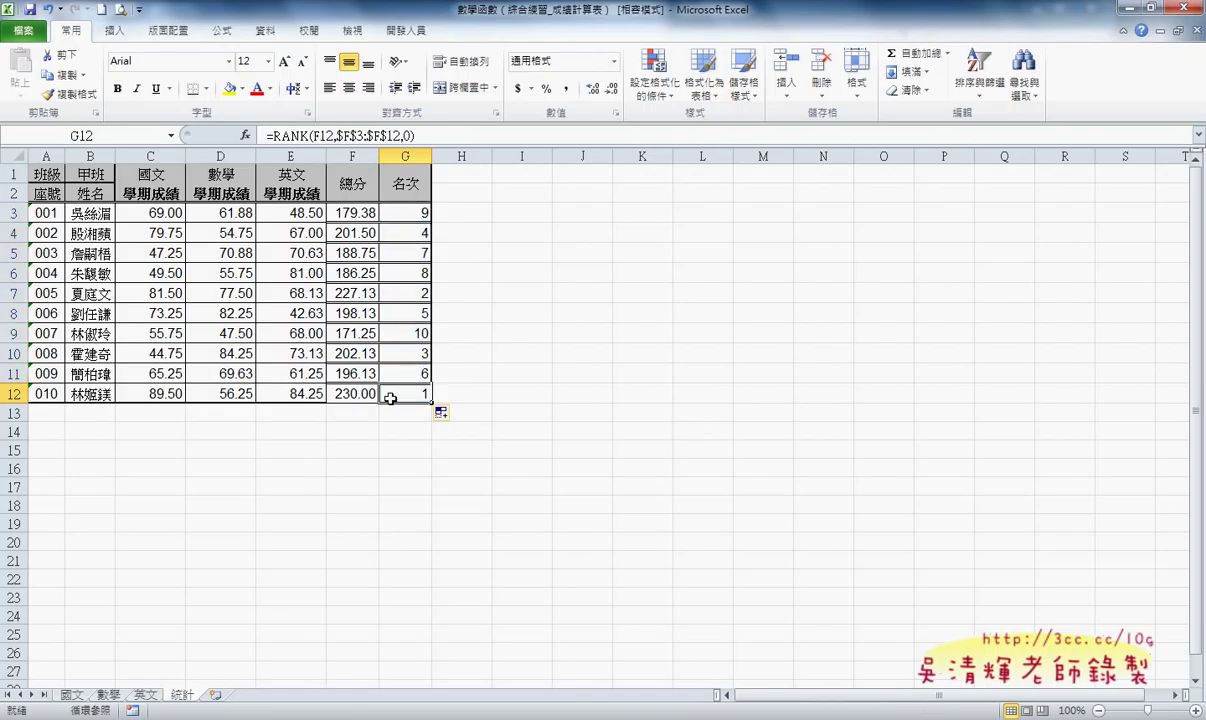
{"action": "left_click", "coordinate": [340, 394]}
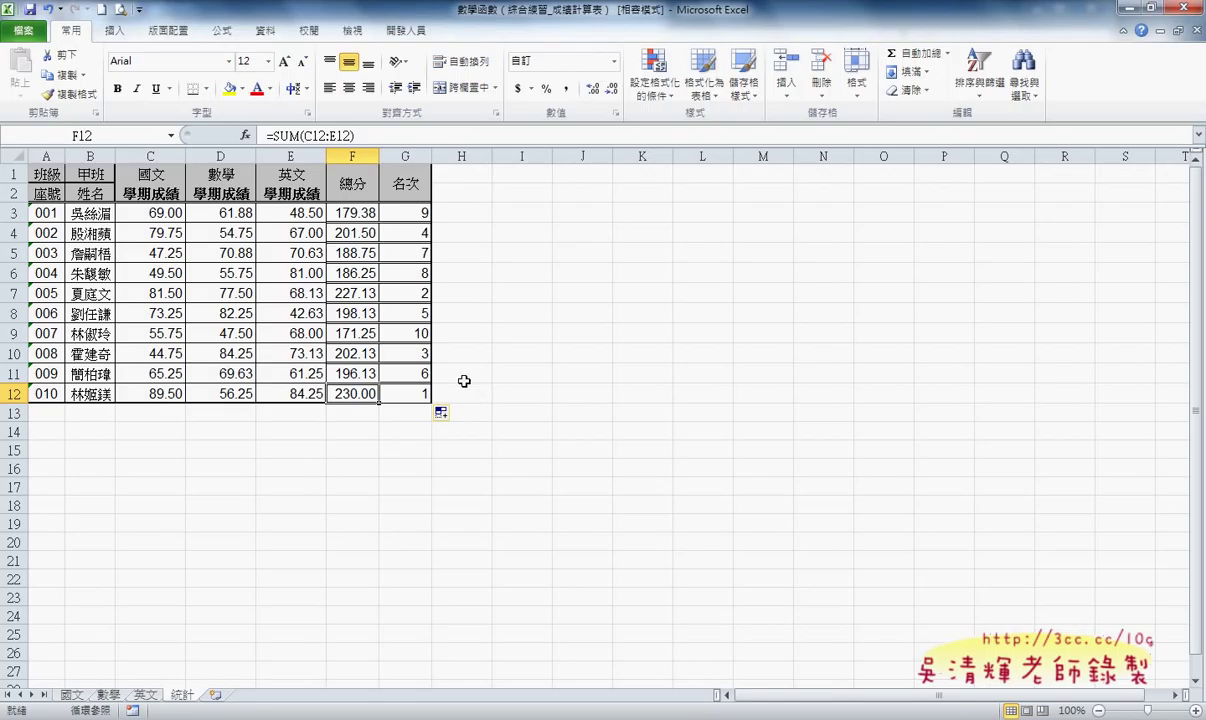
{"action": "left_click", "coordinate": [398, 293]}
{"action": "left_click", "coordinate": [369, 293]}
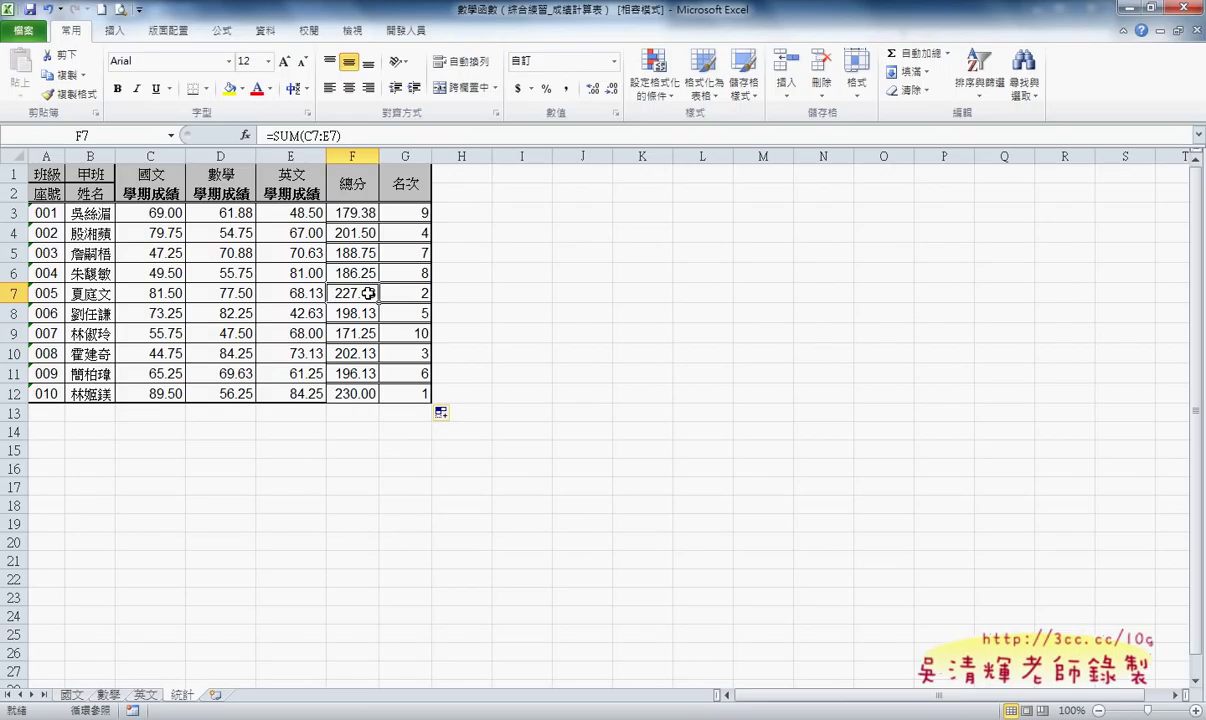
{"action": "left_click", "coordinate": [72, 694]}
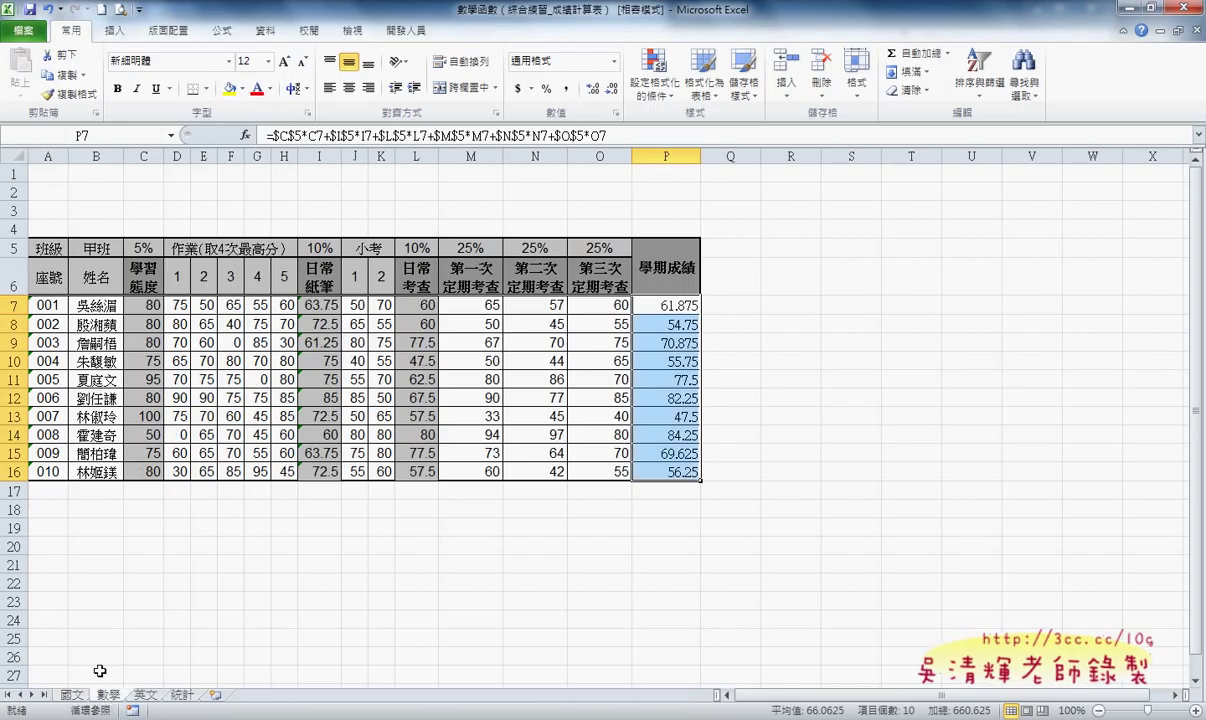
{"action": "key", "text": "ctrl+Page_Down"}
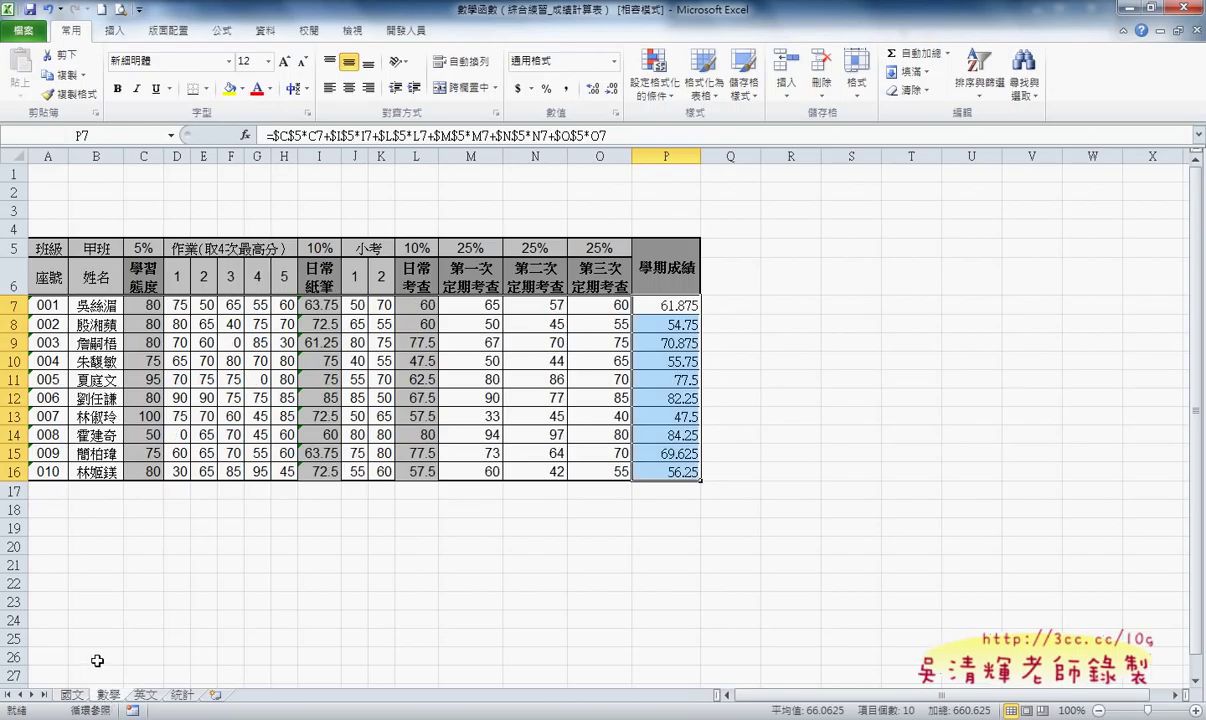